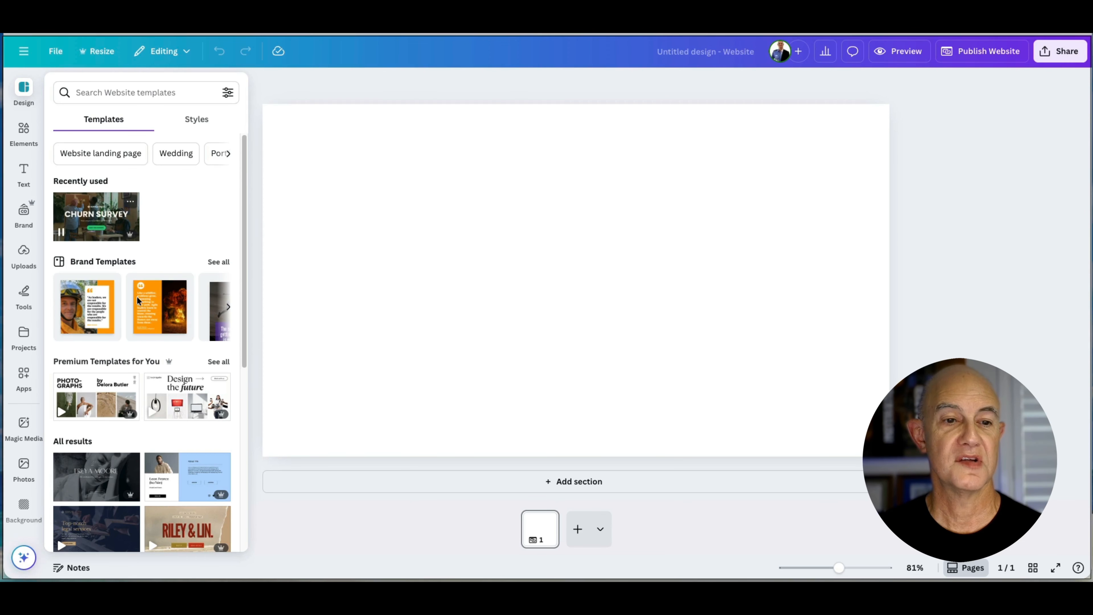
Apply the first section of the Dark Blue and Beige Simple Dark Consultancy Portfolio & Resume Website template to the blank page
{"action": "scroll", "coordinate": [144, 345], "scroll_direction": "down", "scroll_amount": 5}
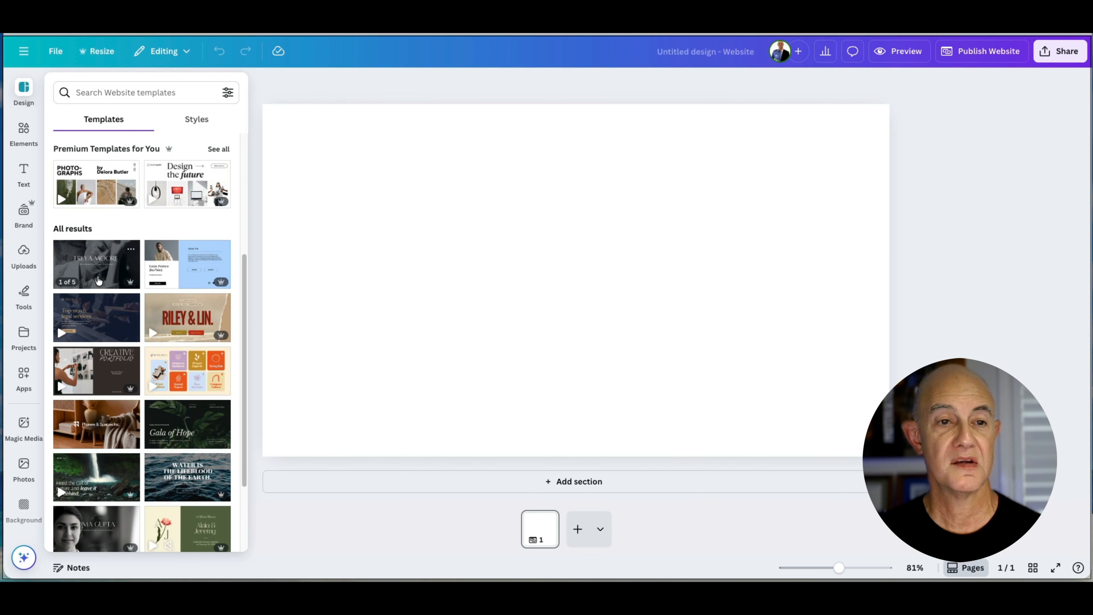
{"action": "left_click", "coordinate": [108, 273]}
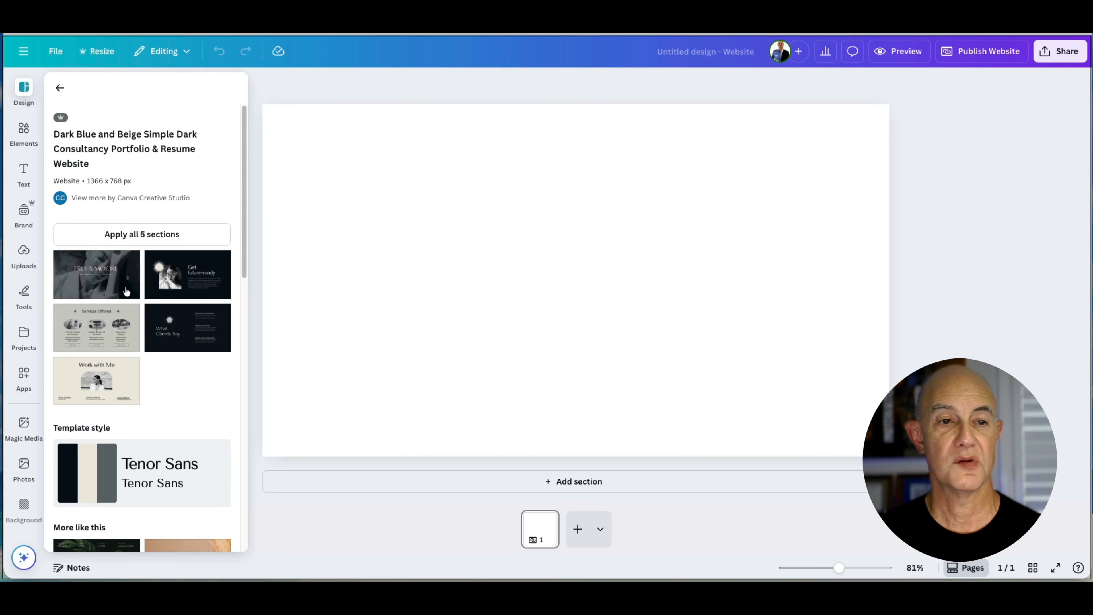
{"action": "left_click", "coordinate": [115, 288]}
{"action": "left_click", "coordinate": [677, 351]}
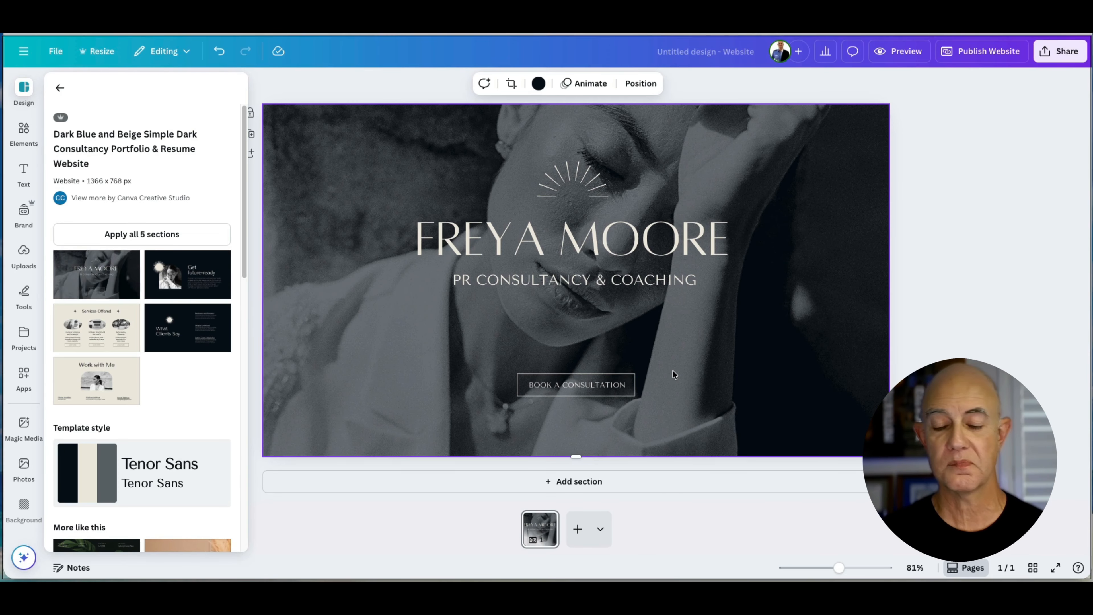
{"action": "left_click", "coordinate": [462, 139]}
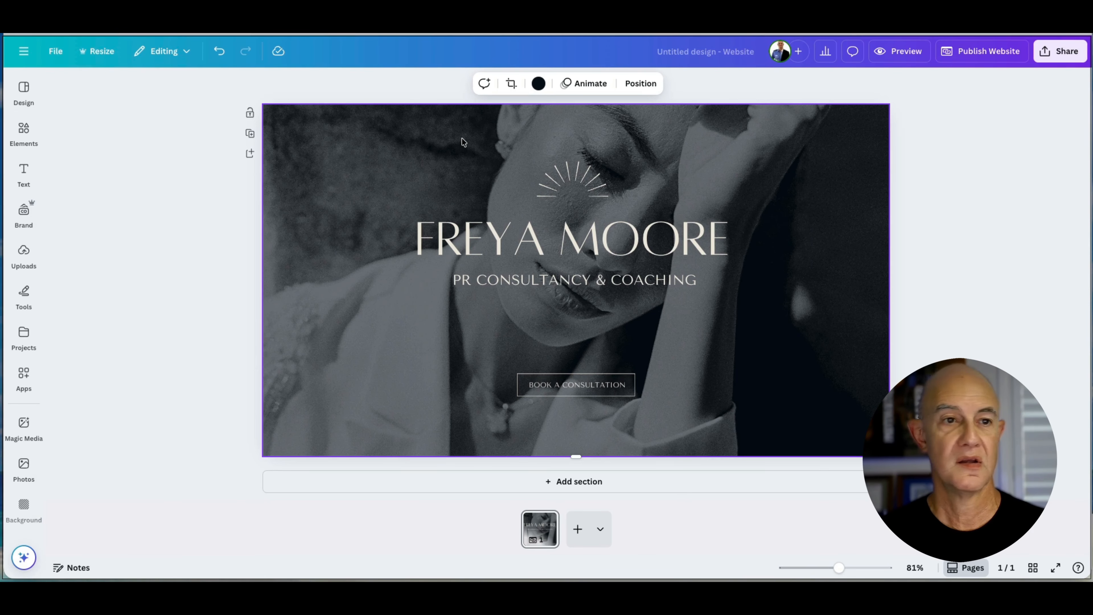
Search the design elements for "car tyres"
{"action": "left_click", "coordinate": [24, 132]}
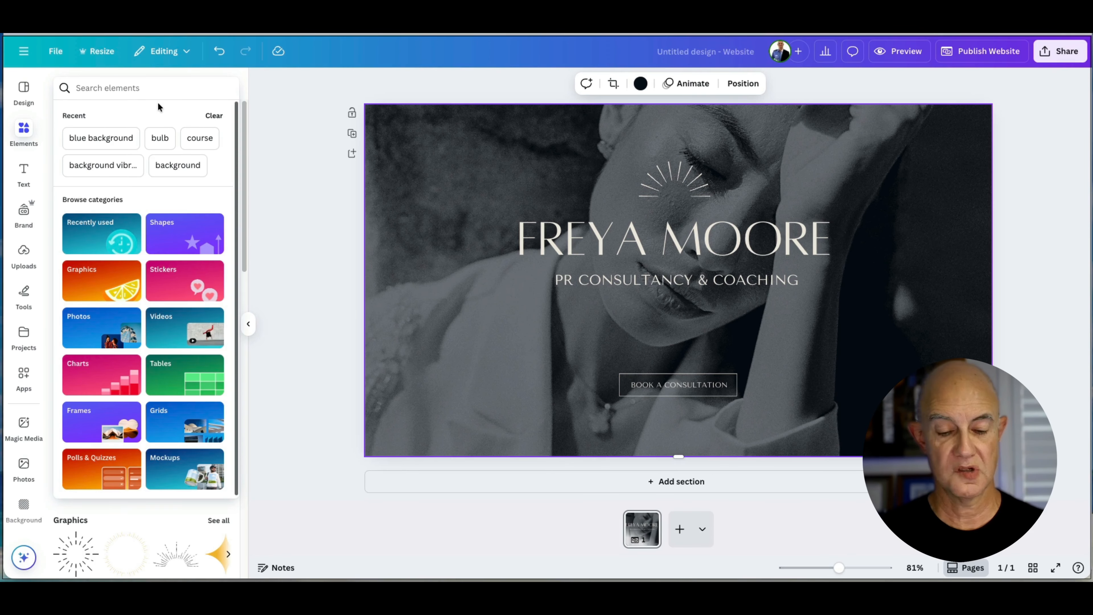
{"action": "type", "text": "care"}
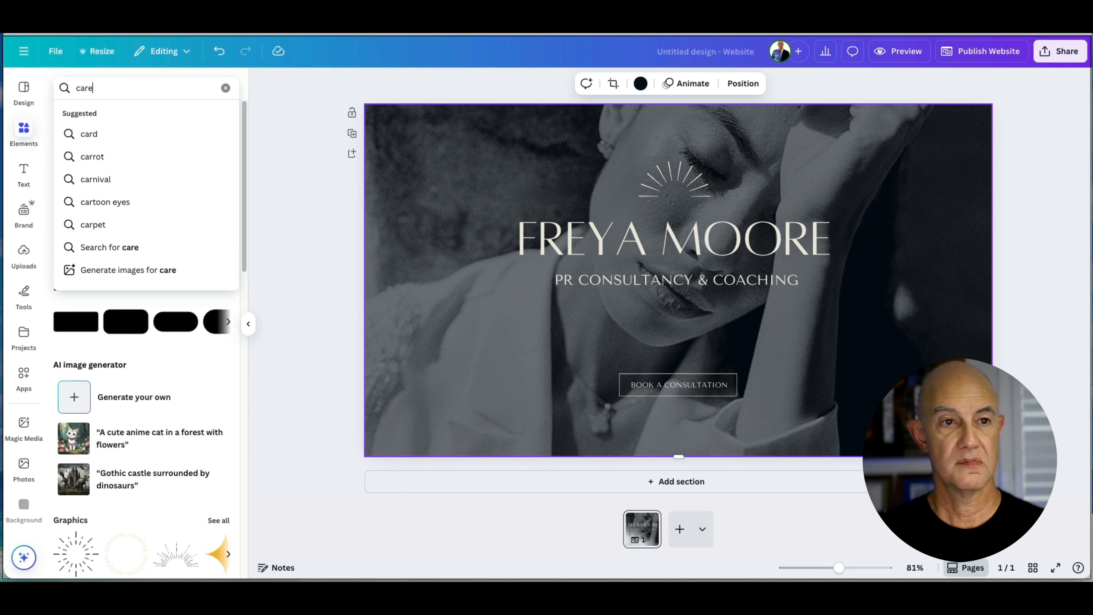
{"action": "key", "text": "BackSpace"}
{"action": "type", "text": "t"}
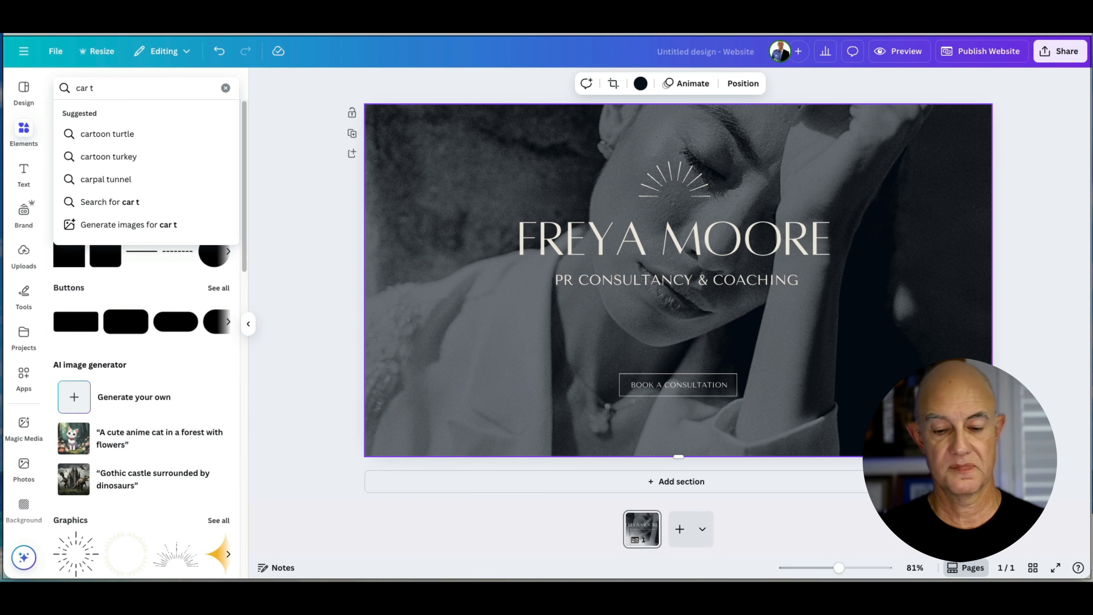
{"action": "type", "text": "yres"}
{"action": "key", "text": "Return"}
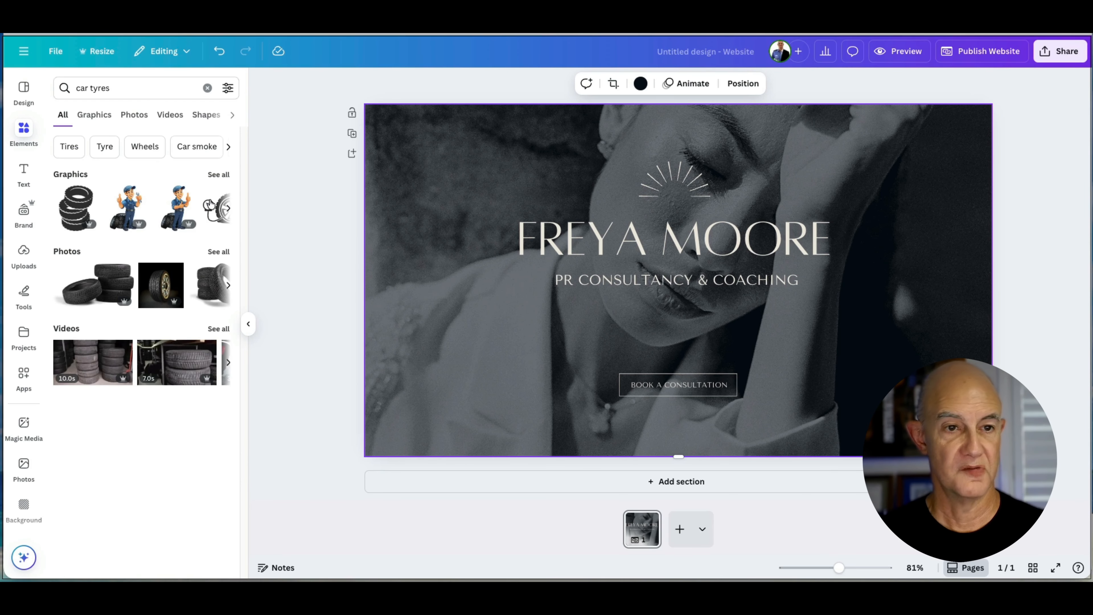
Replace the cover section's background image with the dark photo of a row of upright tyres
{"action": "left_click", "coordinate": [185, 368]}
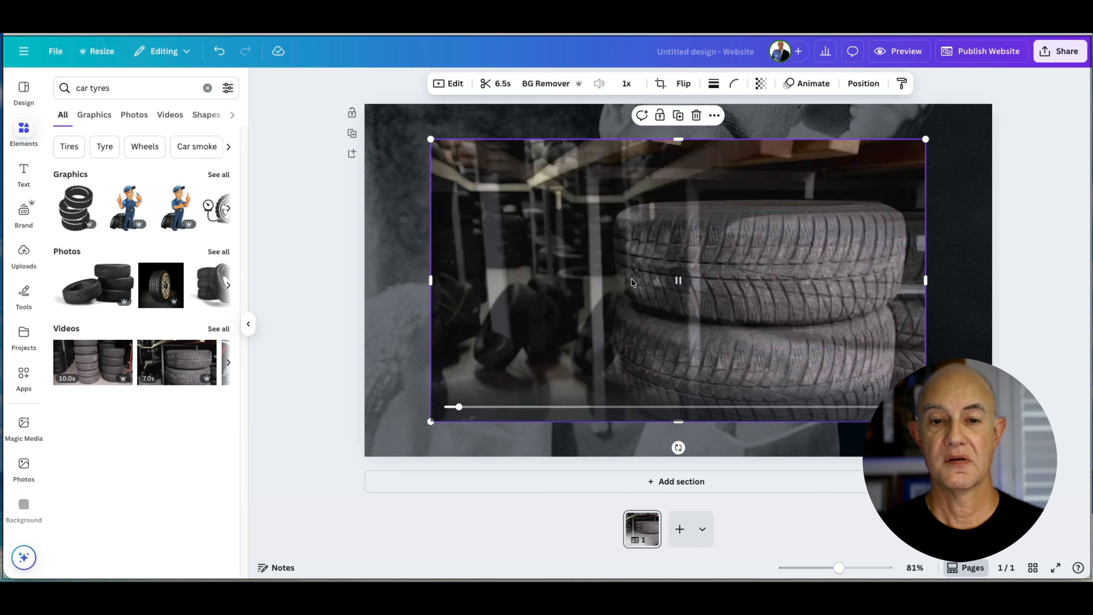
{"action": "key", "text": "Delete"}
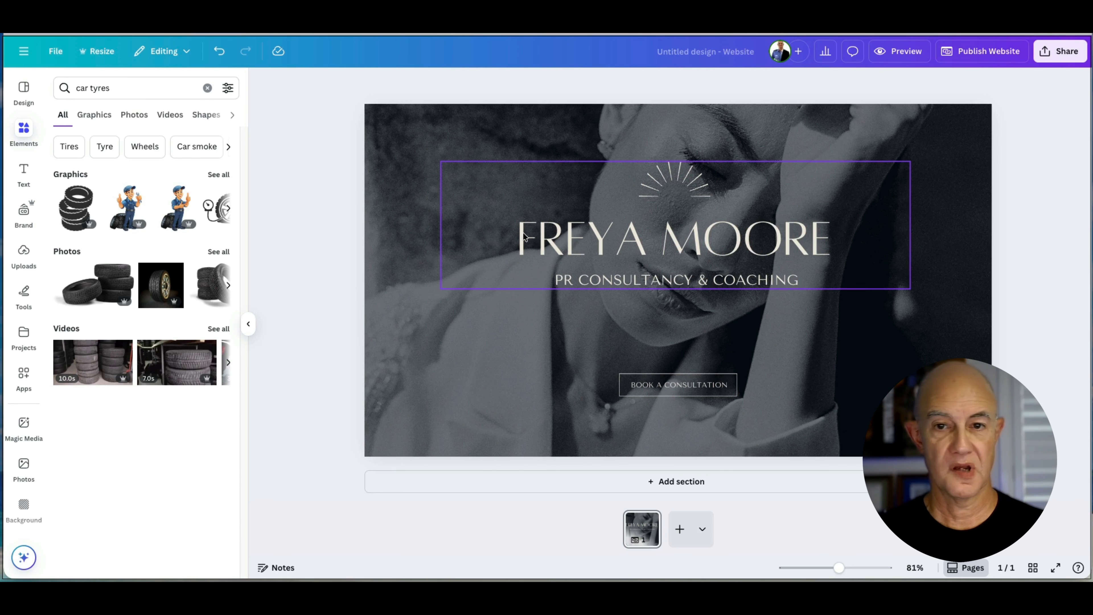
{"action": "left_click", "coordinate": [219, 252]}
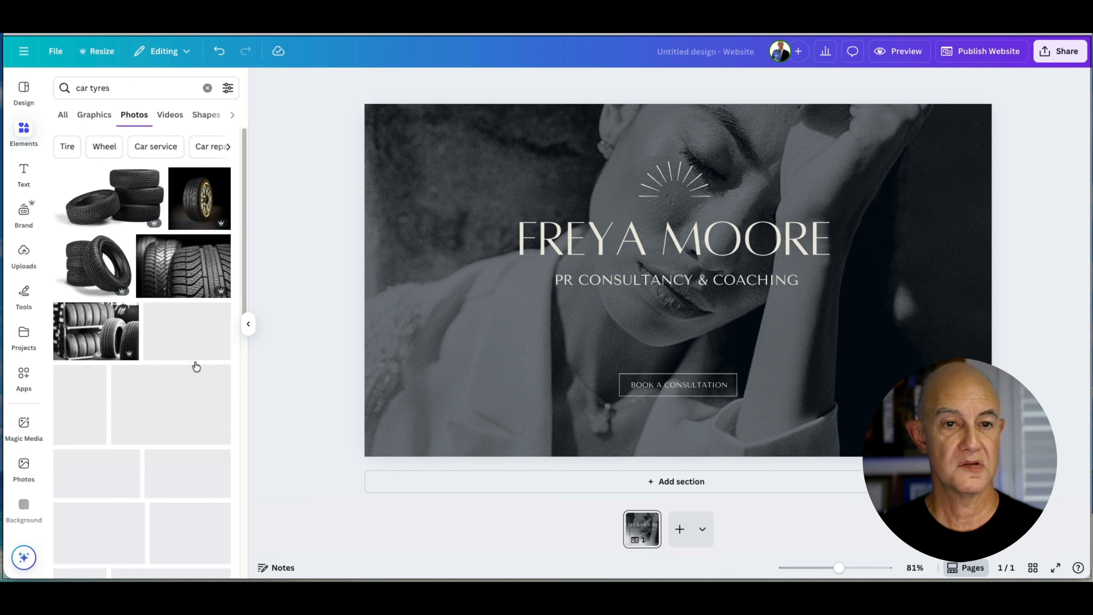
{"action": "left_click", "coordinate": [431, 165]}
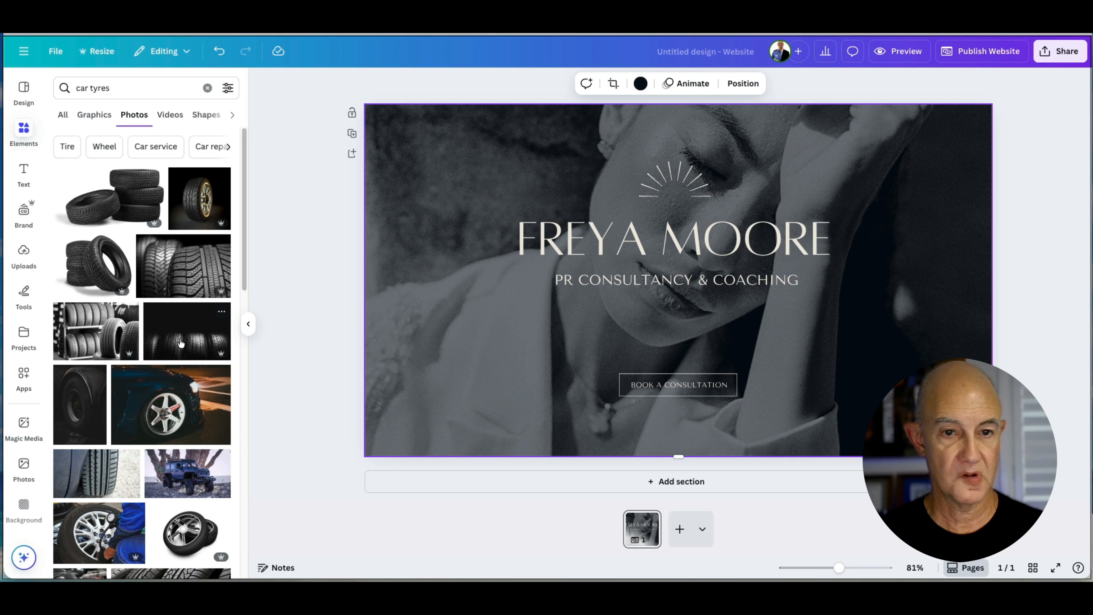
{"action": "left_click_drag", "start_coordinate": [181, 344], "coordinate": [380, 335]}
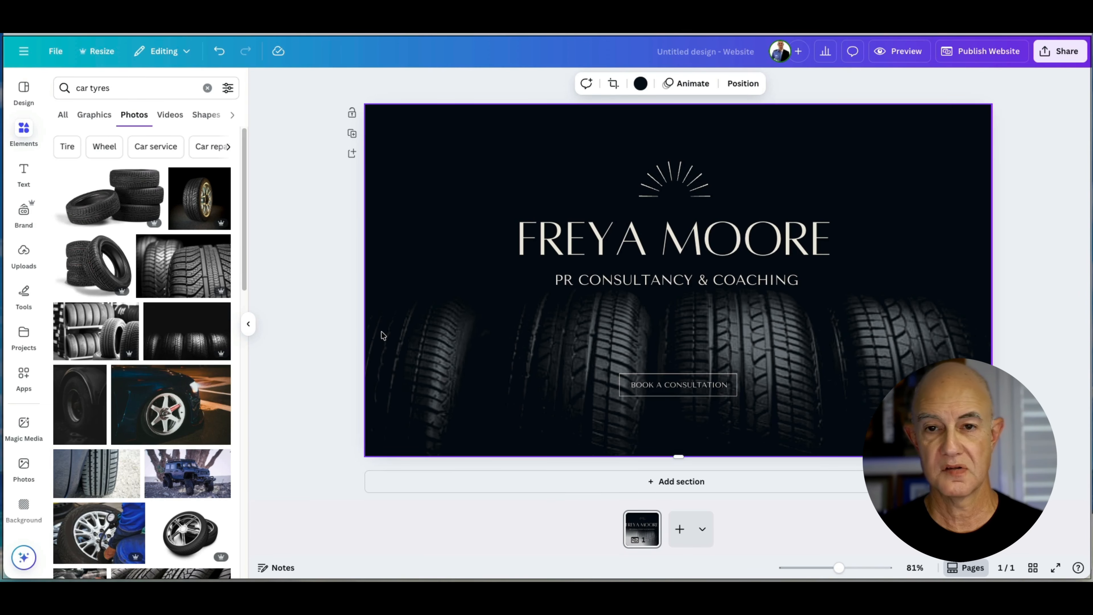
Change the cover title to "HOW TO CHANGE" and the subtitle to "A TYRE"
{"action": "double_click", "coordinate": [652, 240]}
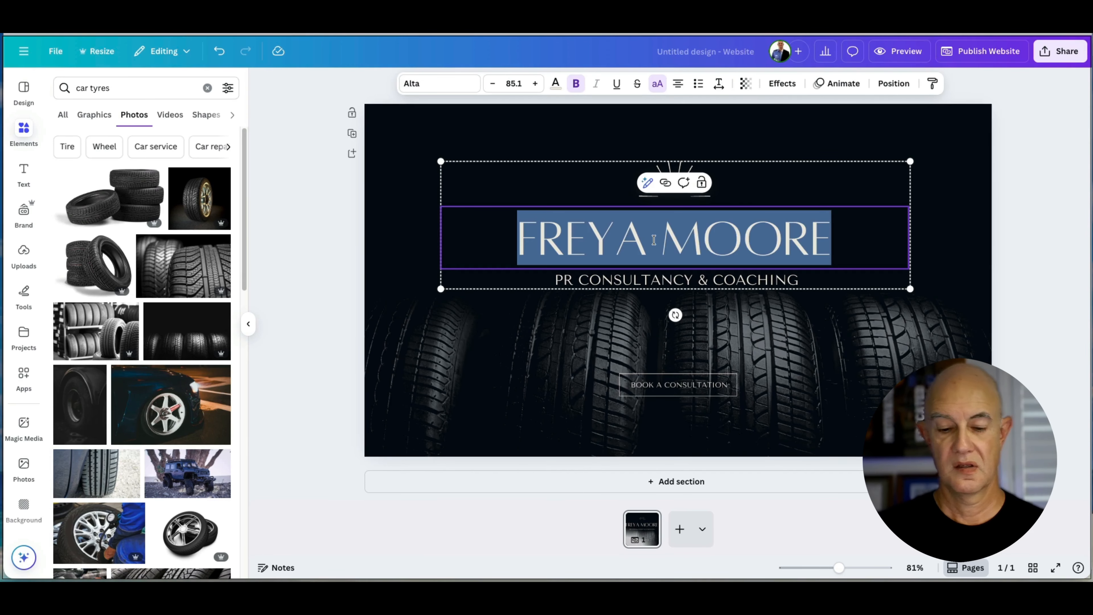
{"action": "type", "text": "HOW TO CHAN"}
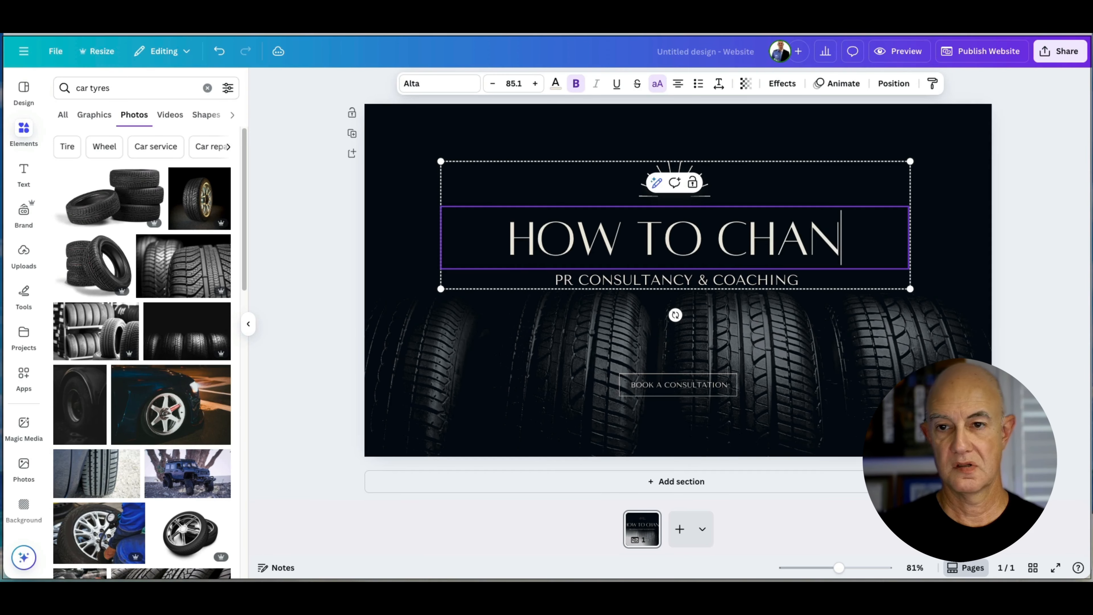
{"action": "type", "text": "GE"}
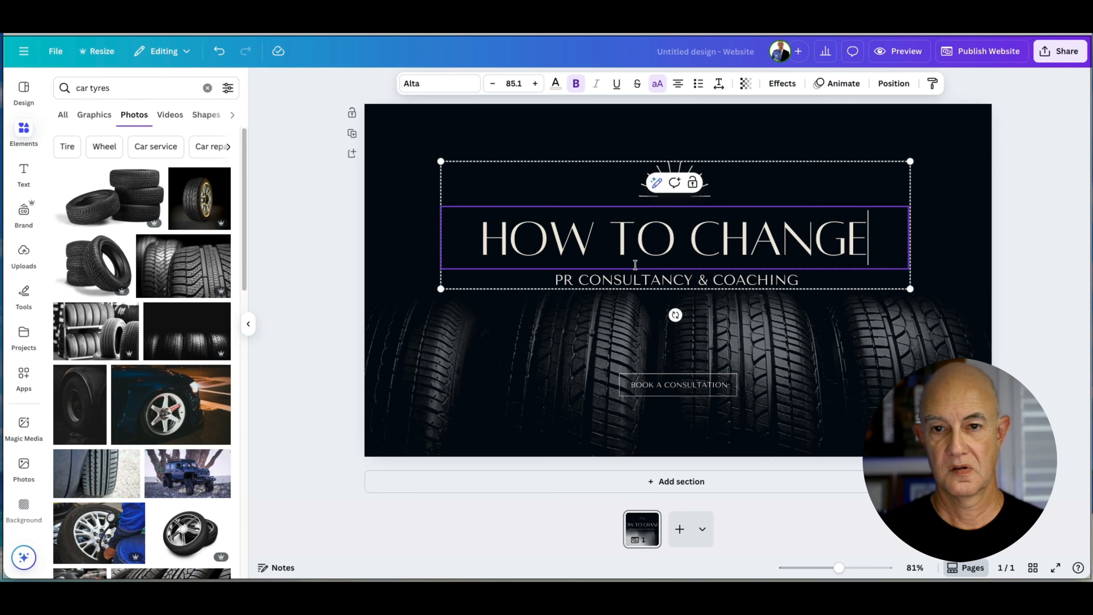
{"action": "double_click", "coordinate": [644, 278]}
{"action": "type", "text": "A TYRE"}
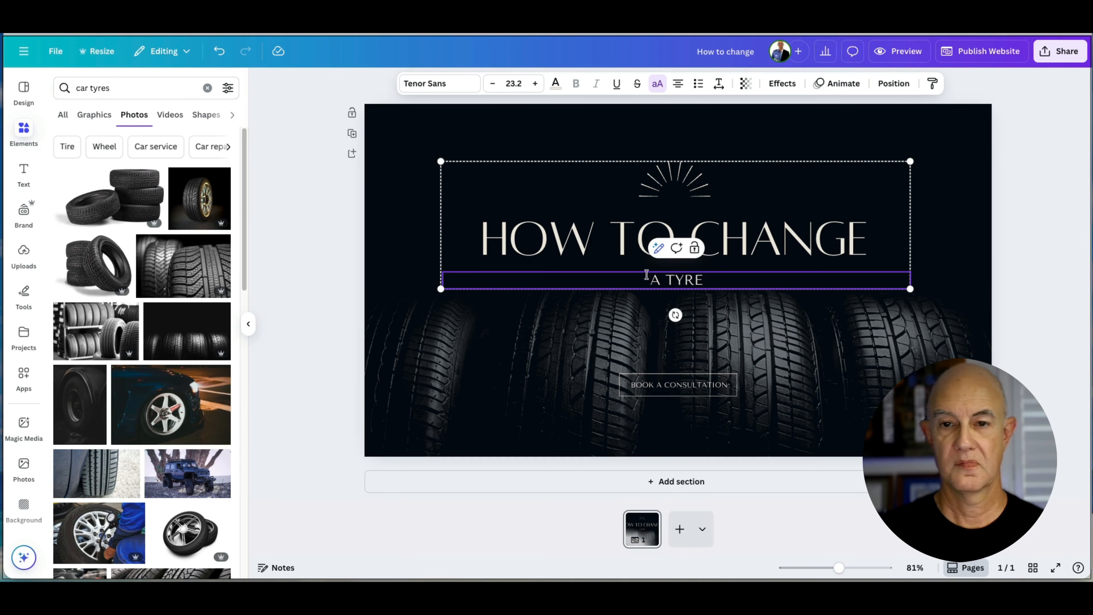
Replace the "BOOK A CONSULTATION" text with "BY" followed by the author's name
{"action": "left_click", "coordinate": [718, 391]}
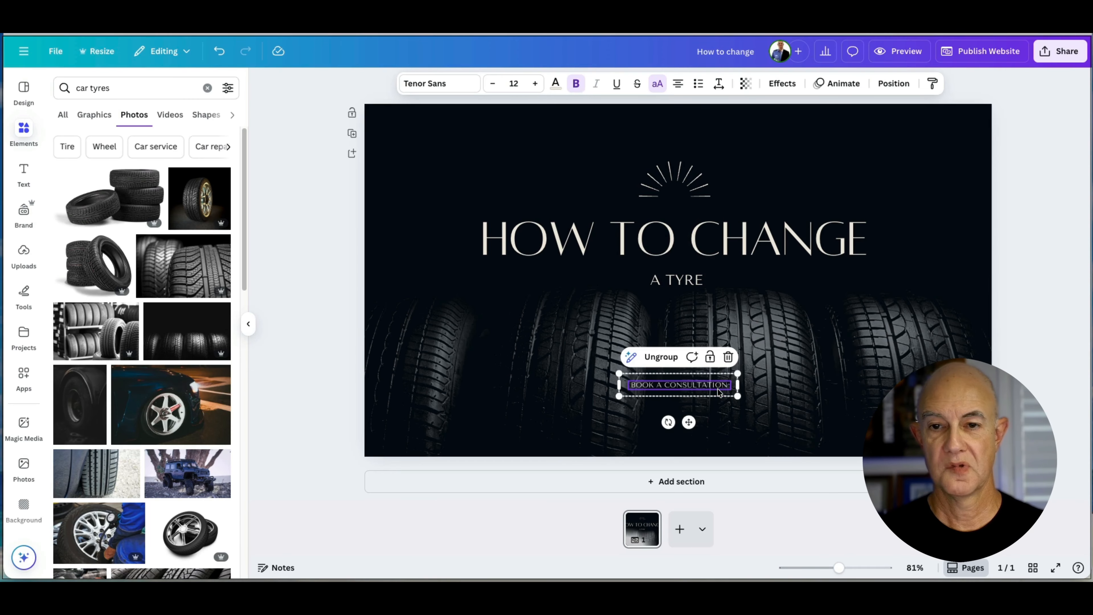
{"action": "double_click", "coordinate": [700, 386]}
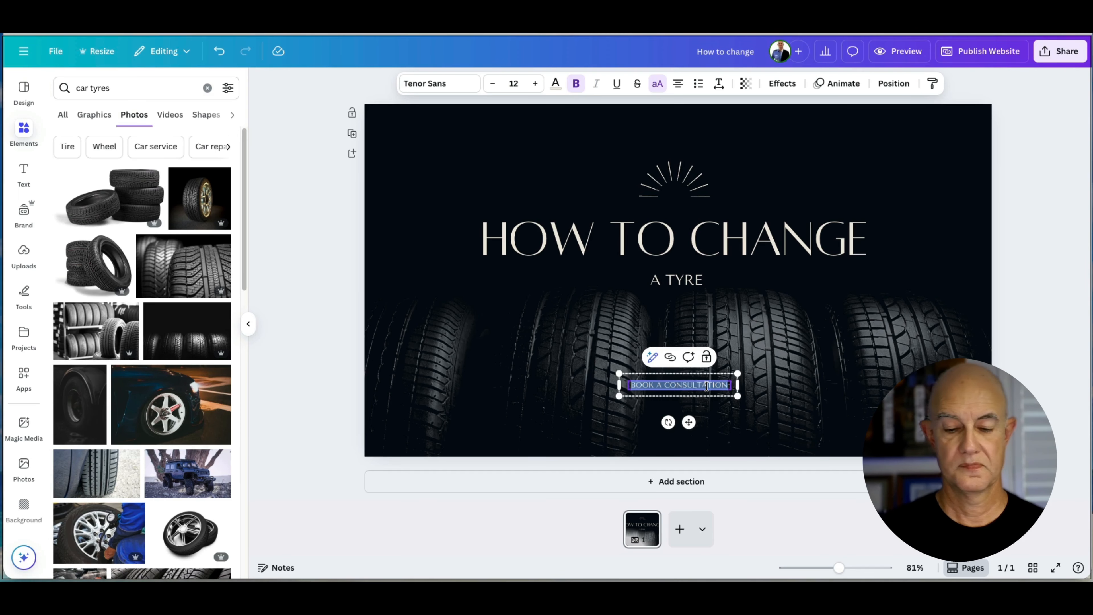
{"action": "type", "text": "BY BRAD HAUCK"}
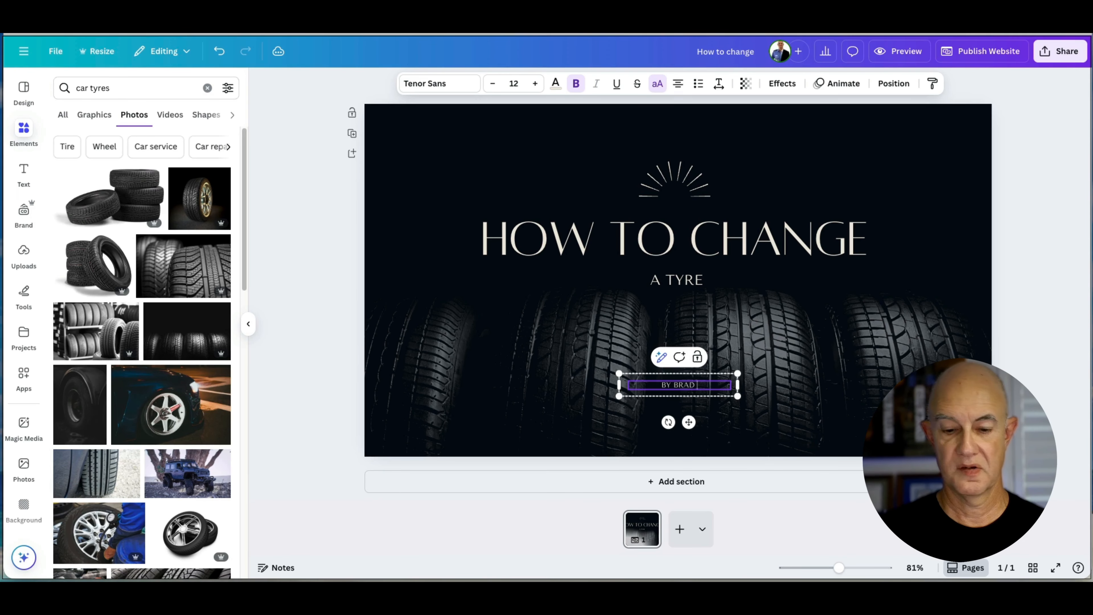
{"action": "left_click", "coordinate": [1028, 299]}
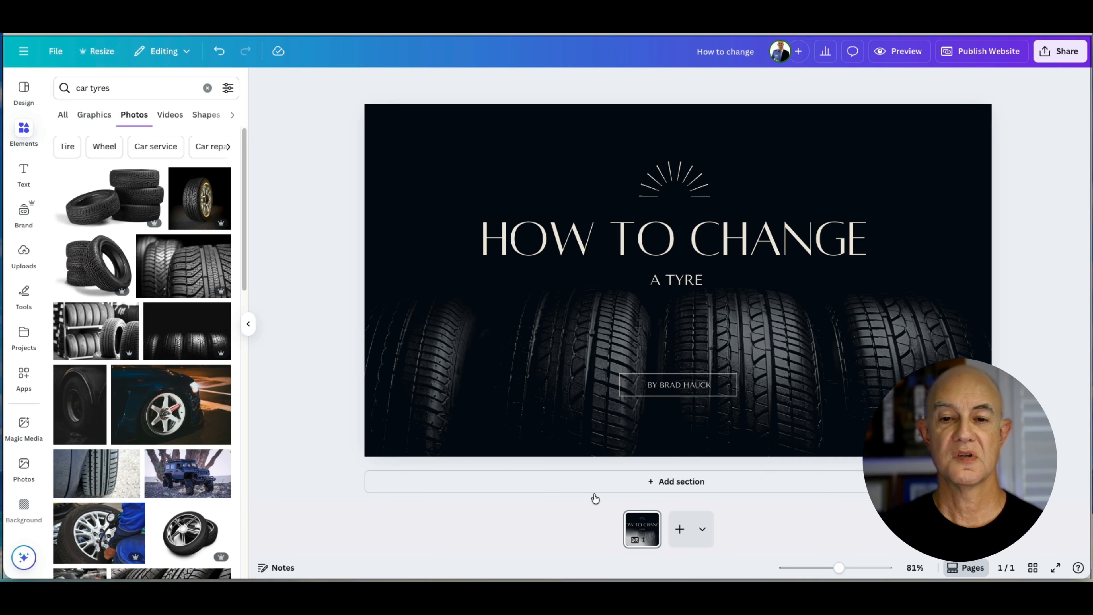
Add an empty section below the cover and set its background to black from the Profitable Speaking / Virtually Famous palette
{"action": "left_click", "coordinate": [652, 486]}
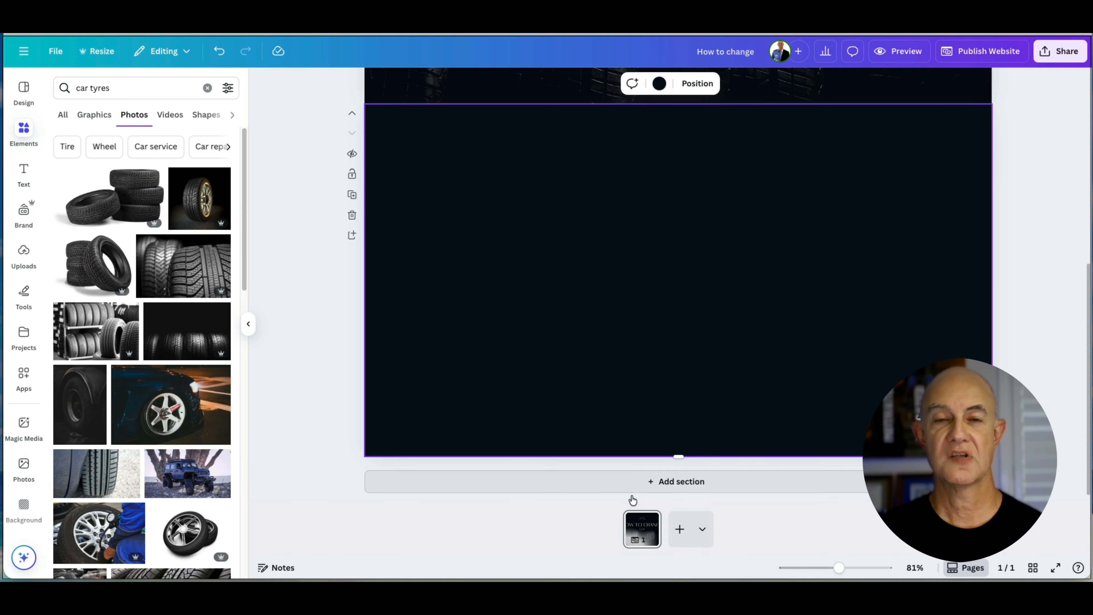
{"action": "scroll", "coordinate": [617, 495], "scroll_direction": "up", "scroll_amount": 6}
{"action": "scroll", "coordinate": [565, 338], "scroll_direction": "down", "scroll_amount": 6}
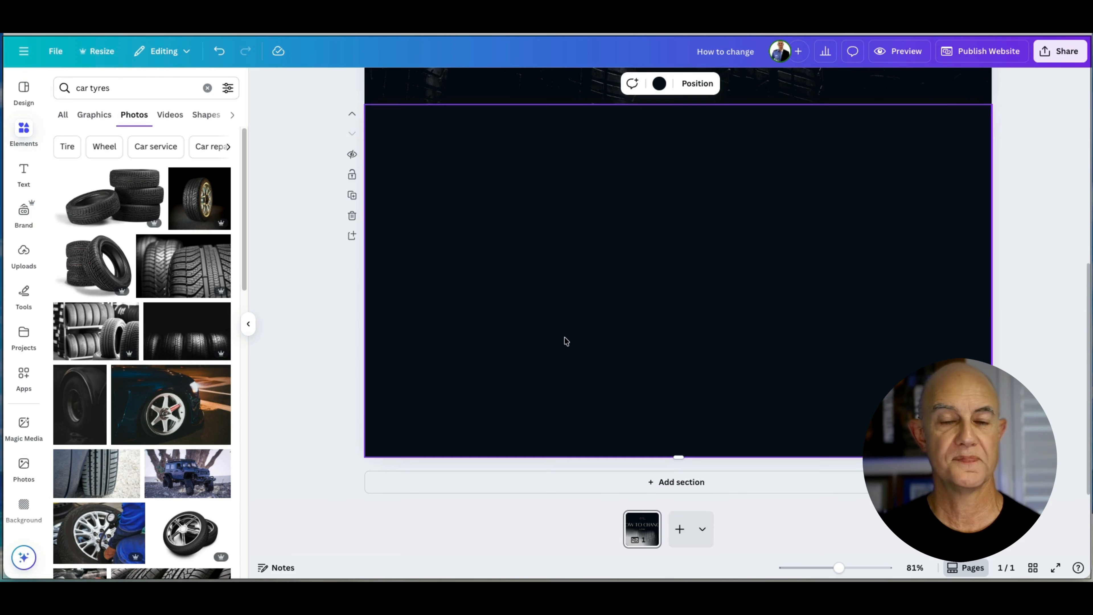
{"action": "scroll", "coordinate": [566, 342], "scroll_direction": "up", "scroll_amount": 6}
{"action": "scroll", "coordinate": [462, 397], "scroll_direction": "down", "scroll_amount": 5}
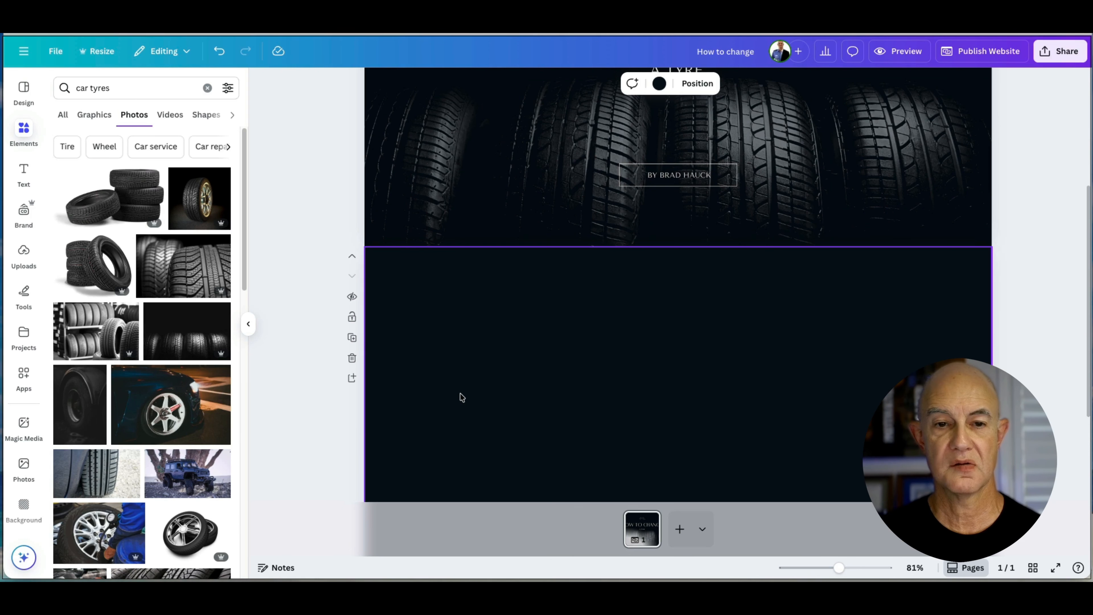
{"action": "left_click", "coordinate": [659, 83]}
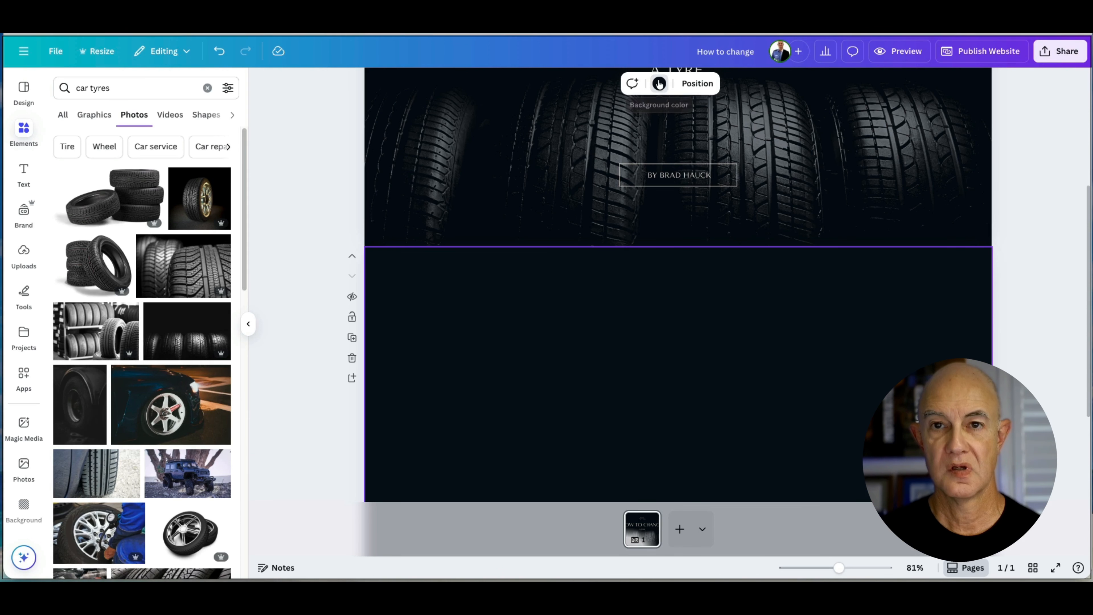
{"action": "left_click", "coordinate": [69, 244]}
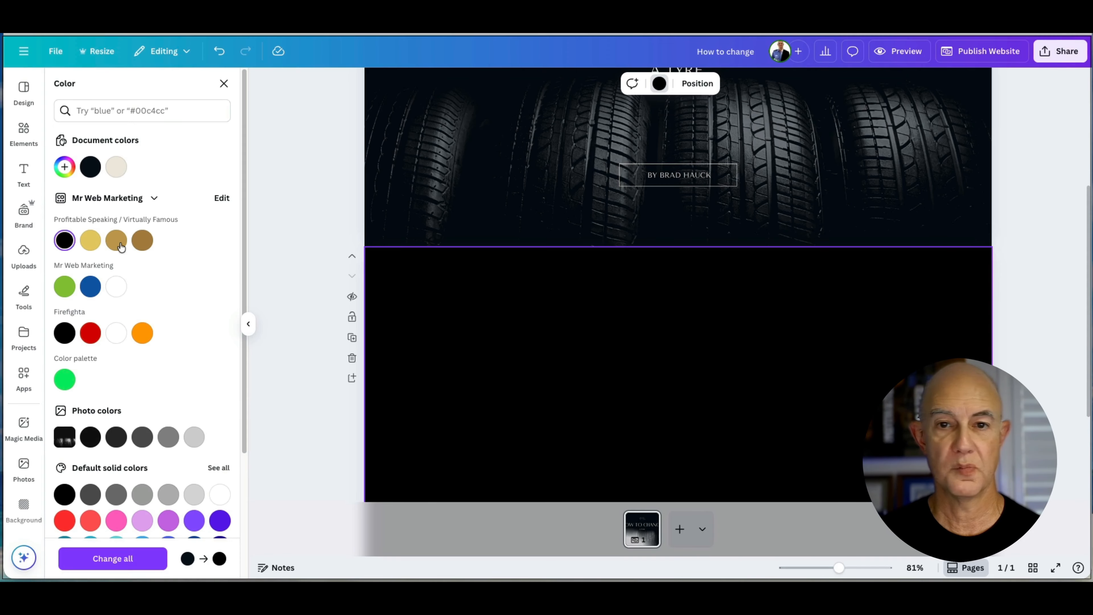
{"action": "left_click", "coordinate": [286, 300]}
Add a heading reading "Module 1" to the black section
{"action": "scroll", "coordinate": [557, 344], "scroll_direction": "up", "scroll_amount": 5}
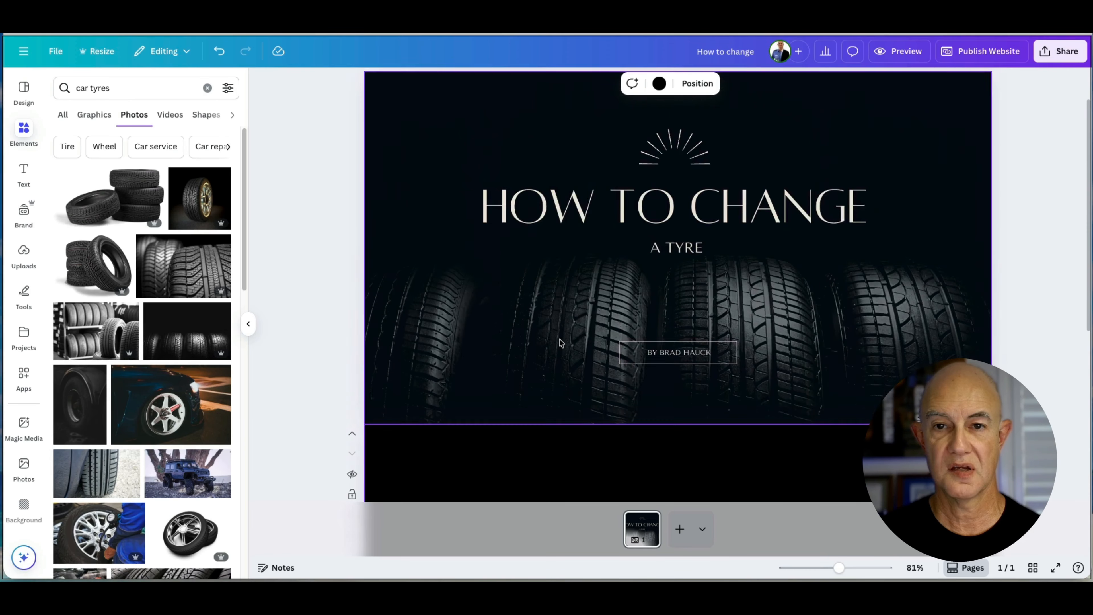
{"action": "scroll", "coordinate": [561, 342], "scroll_direction": "down", "scroll_amount": 8}
{"action": "scroll", "coordinate": [561, 344], "scroll_direction": "up", "scroll_amount": 6}
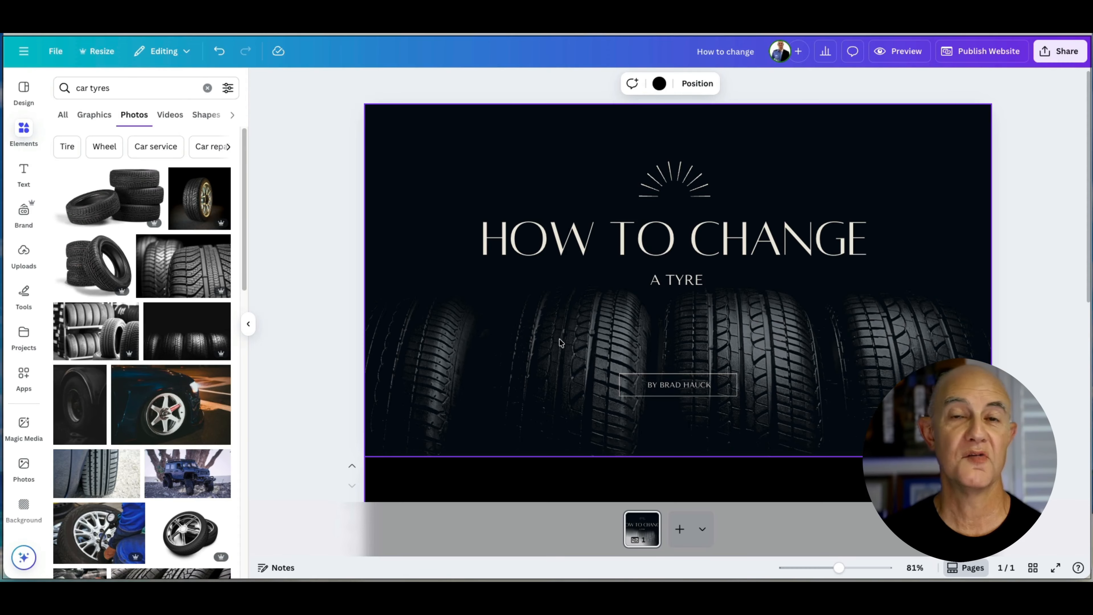
{"action": "scroll", "coordinate": [561, 344], "scroll_direction": "down", "scroll_amount": 6}
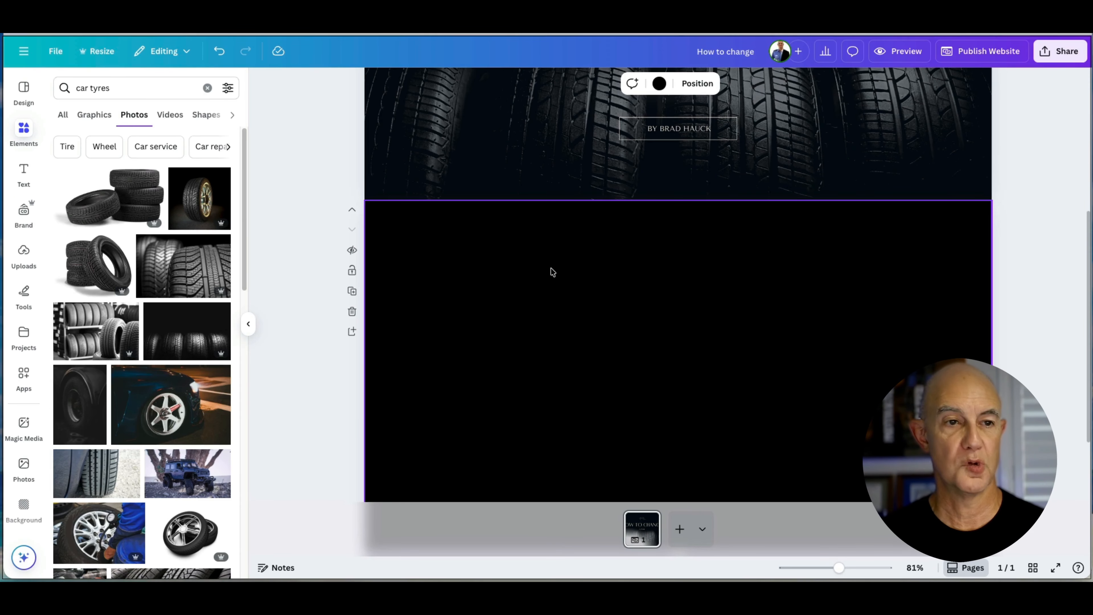
{"action": "left_click", "coordinate": [24, 172]}
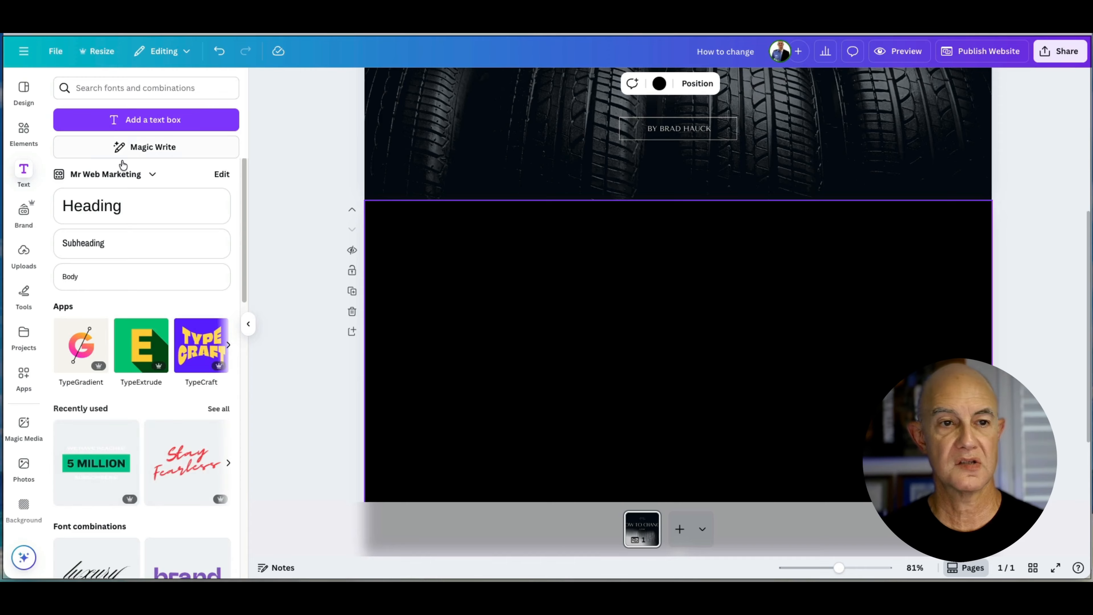
{"action": "left_click", "coordinate": [126, 217]}
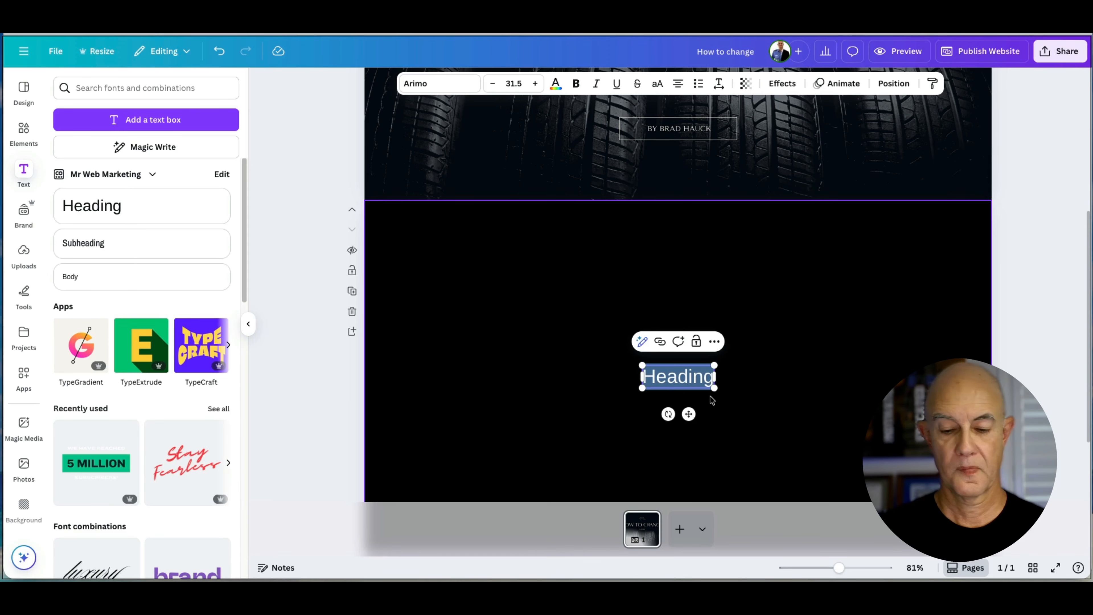
{"action": "type", "text": "Module 1"}
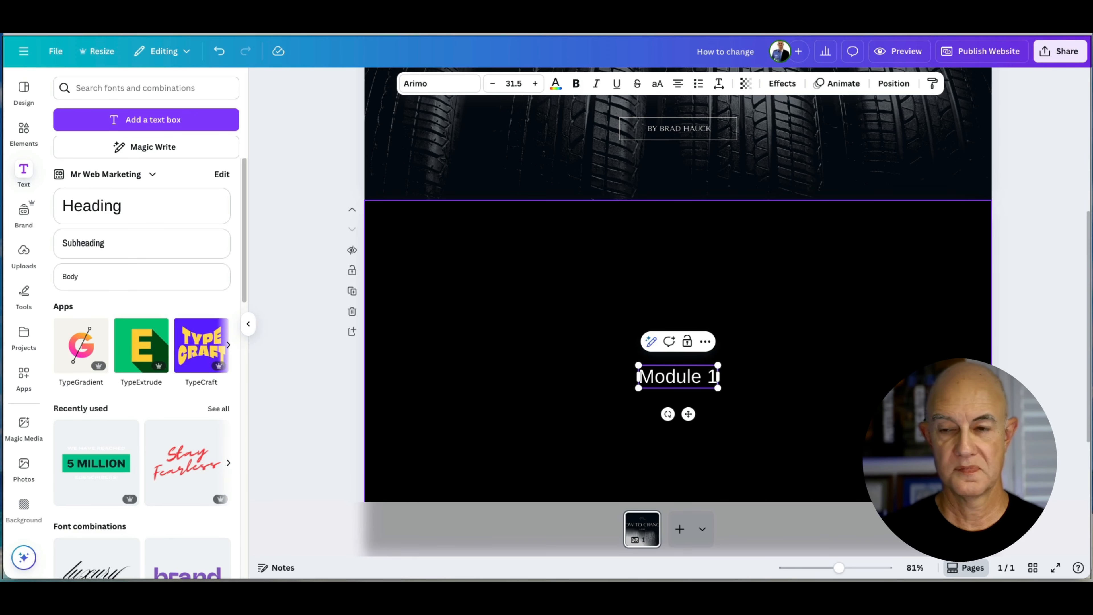
Move the "Module 1" heading to the upper-left corner of the black section, aligned with the margins
{"action": "left_click", "coordinate": [1037, 373]}
{"action": "left_click_drag", "start_coordinate": [680, 379], "coordinate": [582, 326]}
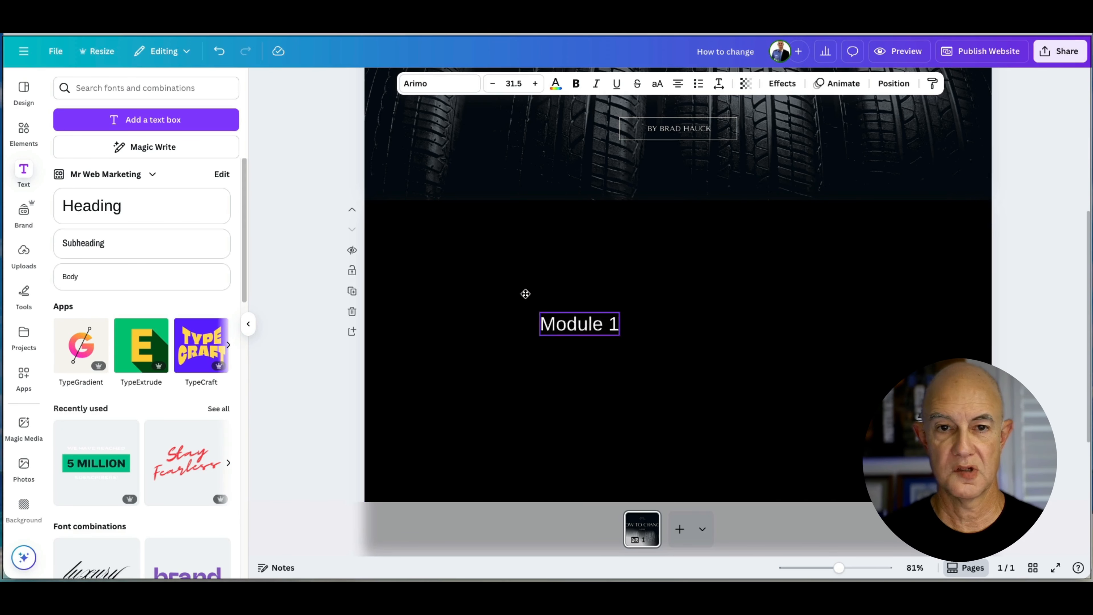
{"action": "left_click_drag", "start_coordinate": [526, 294], "coordinate": [440, 249]}
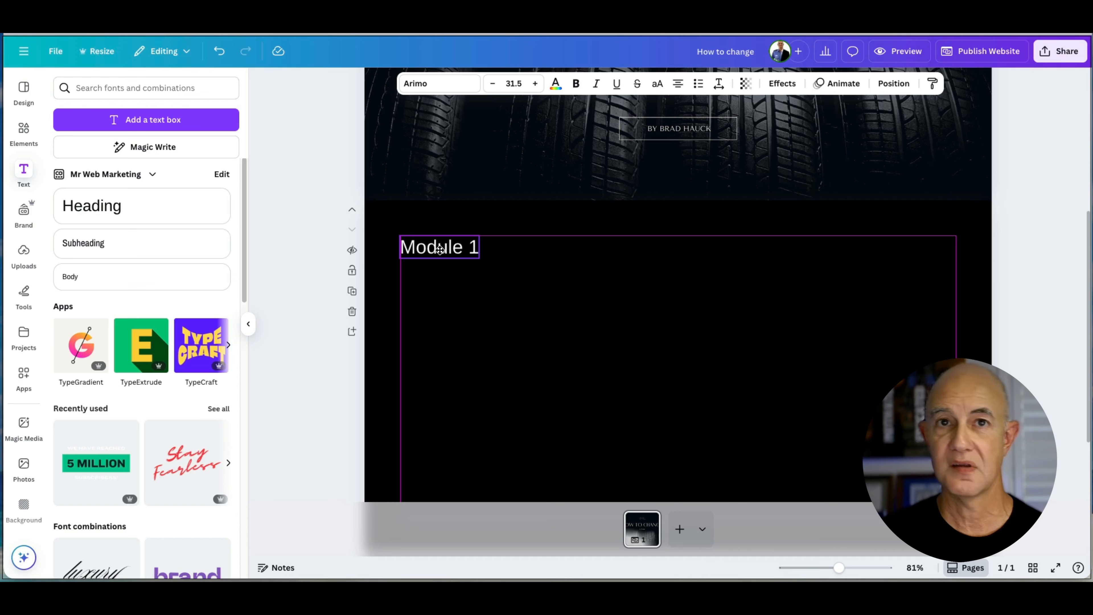
{"action": "left_click", "coordinate": [439, 250]}
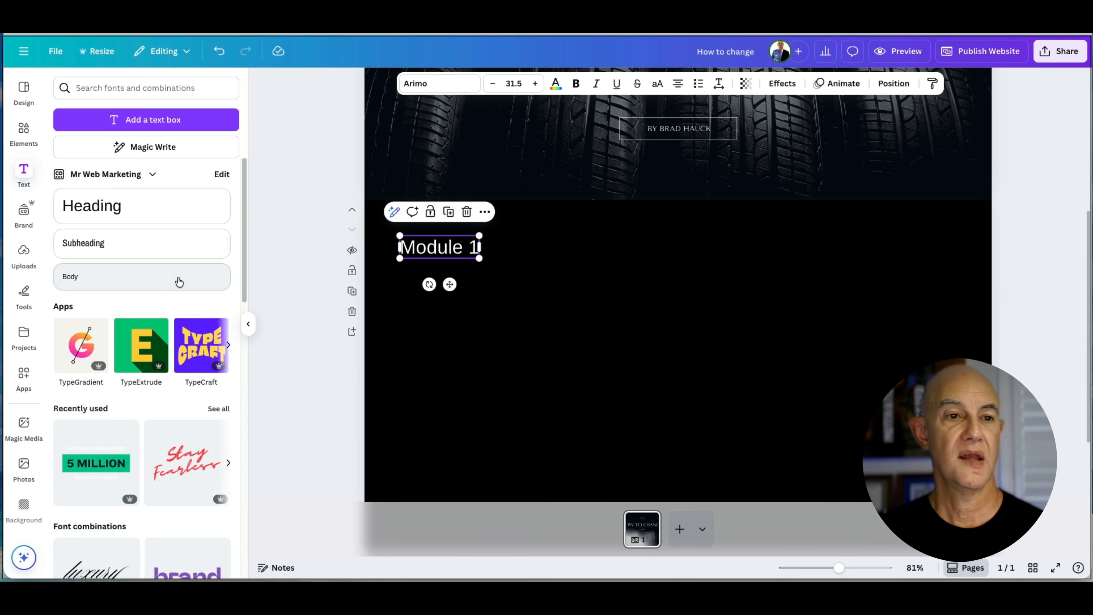
Add a second heading text and position it at the centre of the black section, level with "Module 1"
{"action": "left_click", "coordinate": [24, 172]}
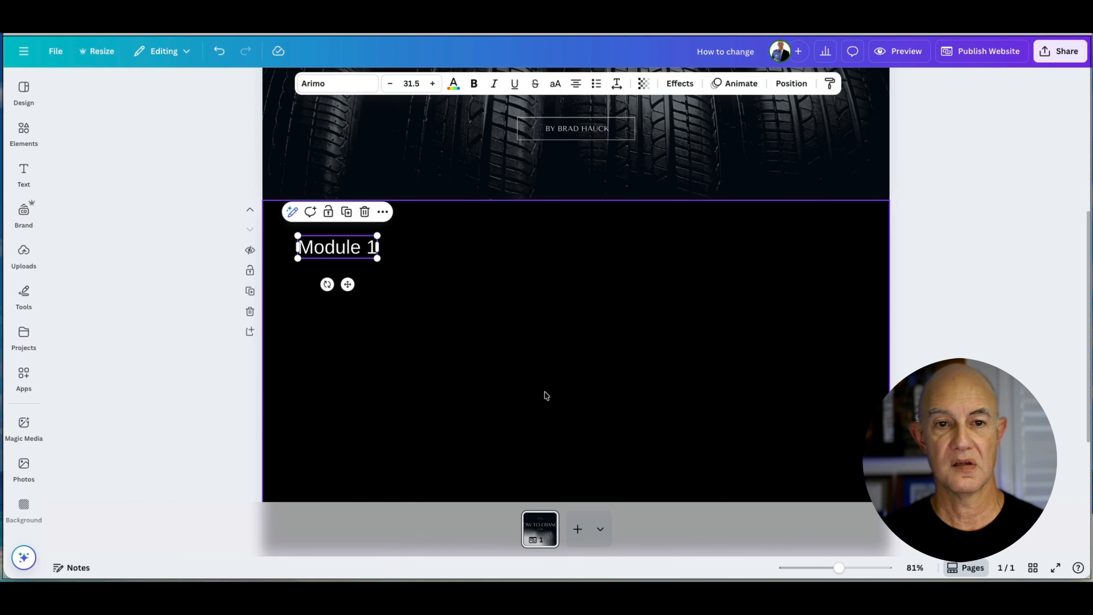
{"action": "left_click", "coordinate": [24, 174]}
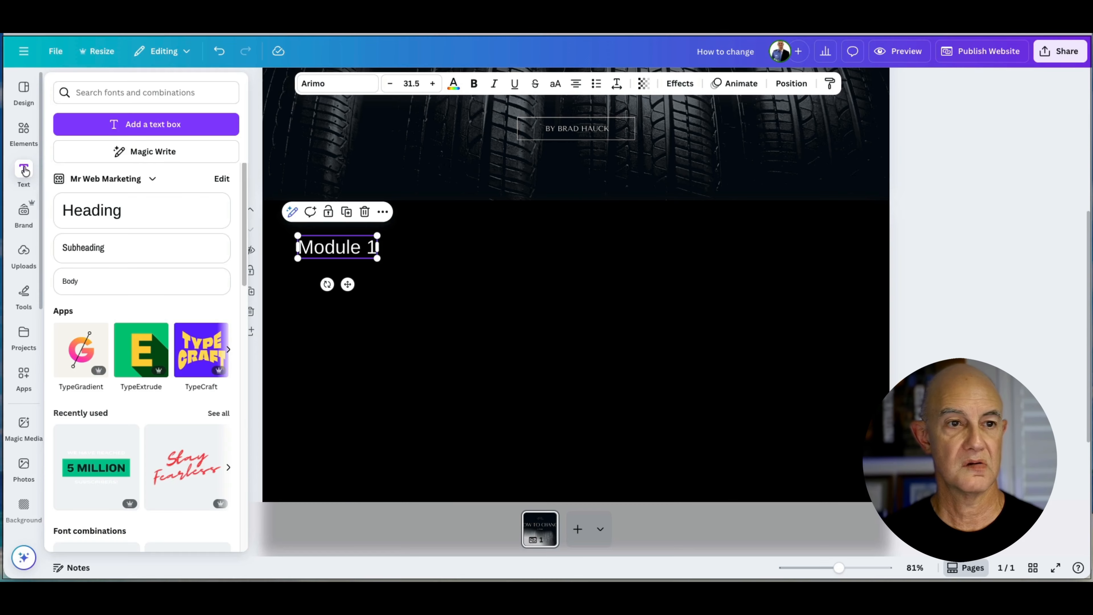
{"action": "left_click", "coordinate": [93, 205]}
{"action": "left_click", "coordinate": [605, 301]}
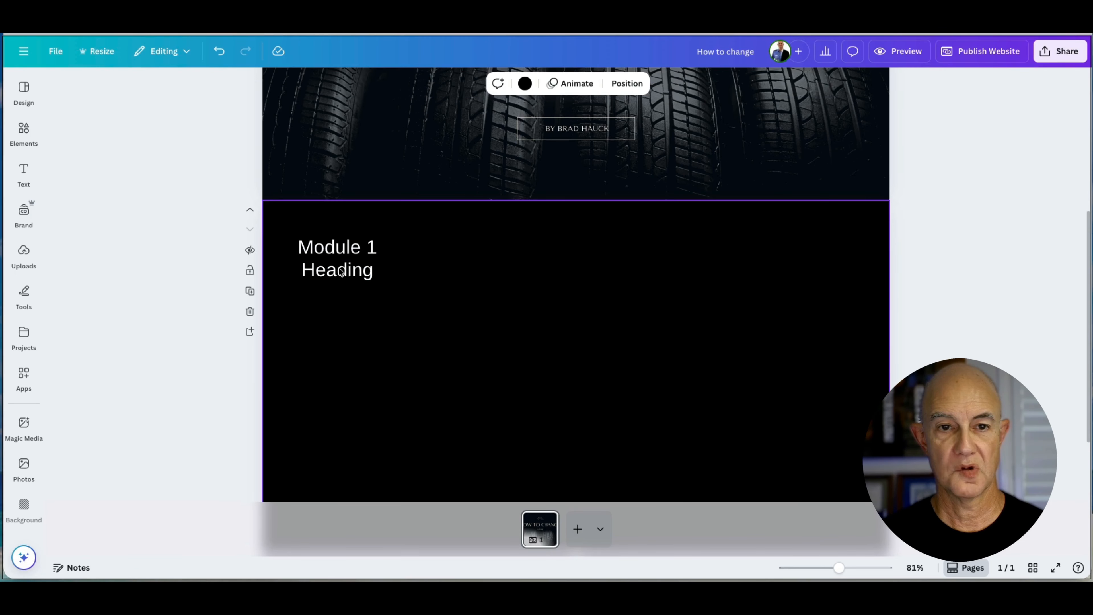
{"action": "left_click_drag", "start_coordinate": [308, 272], "coordinate": [566, 247]}
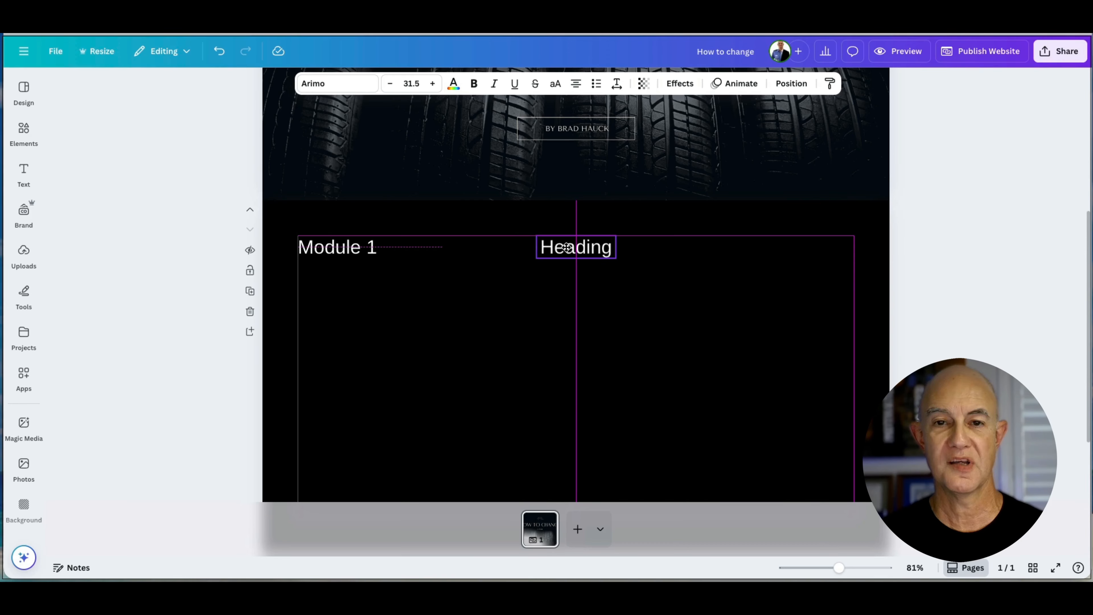
{"action": "left_click_drag", "start_coordinate": [568, 251], "coordinate": [570, 251]}
Replace the centred heading's text with "What To Do First" and widen its box so it fits on one line
{"action": "double_click", "coordinate": [570, 250]}
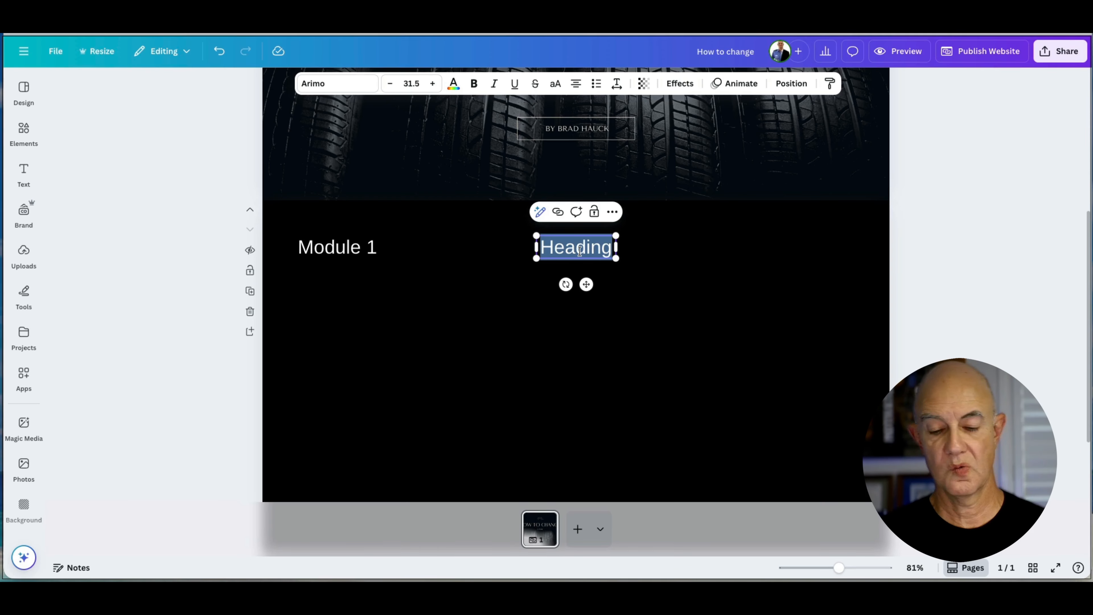
{"action": "type", "text": "What To D"}
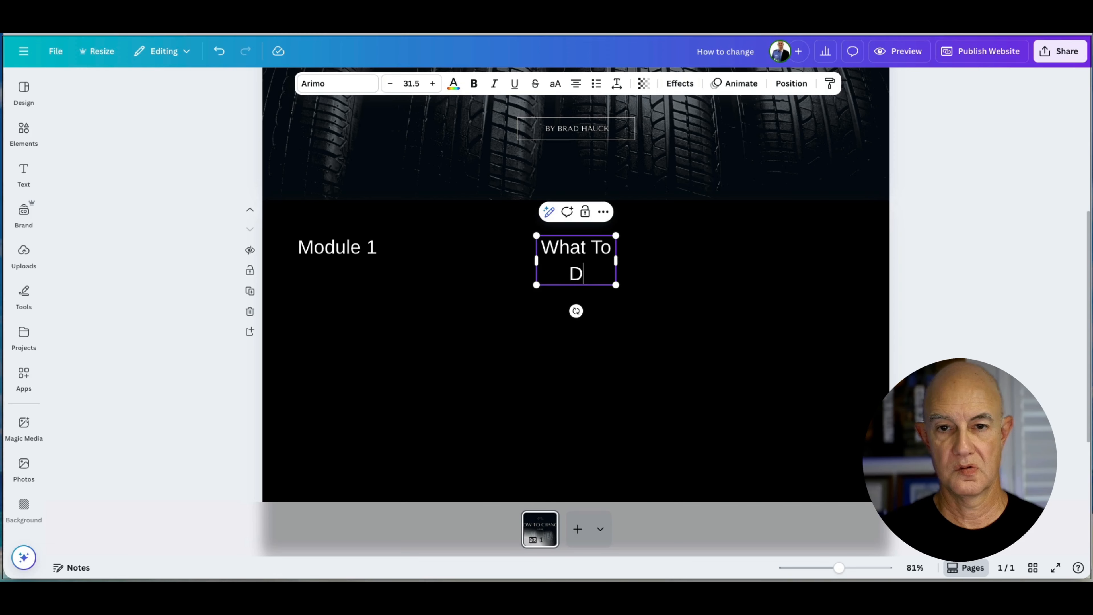
{"action": "type", "text": "o Firest"}
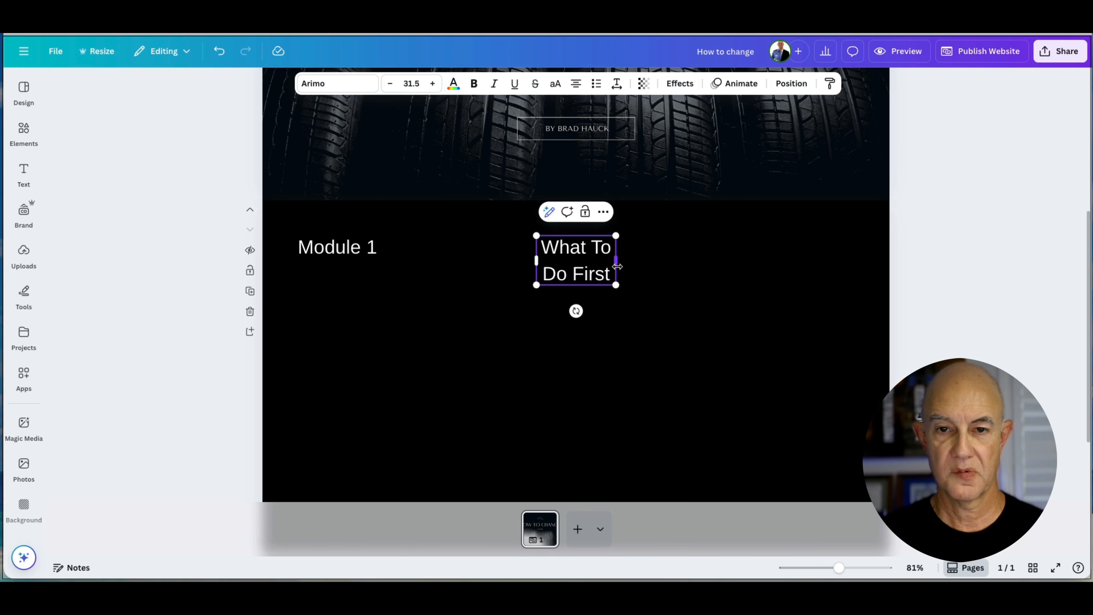
{"action": "left_click_drag", "start_coordinate": [617, 266], "coordinate": [602, 249]}
{"action": "left_click", "coordinate": [682, 310]}
{"action": "left_click", "coordinate": [966, 303]}
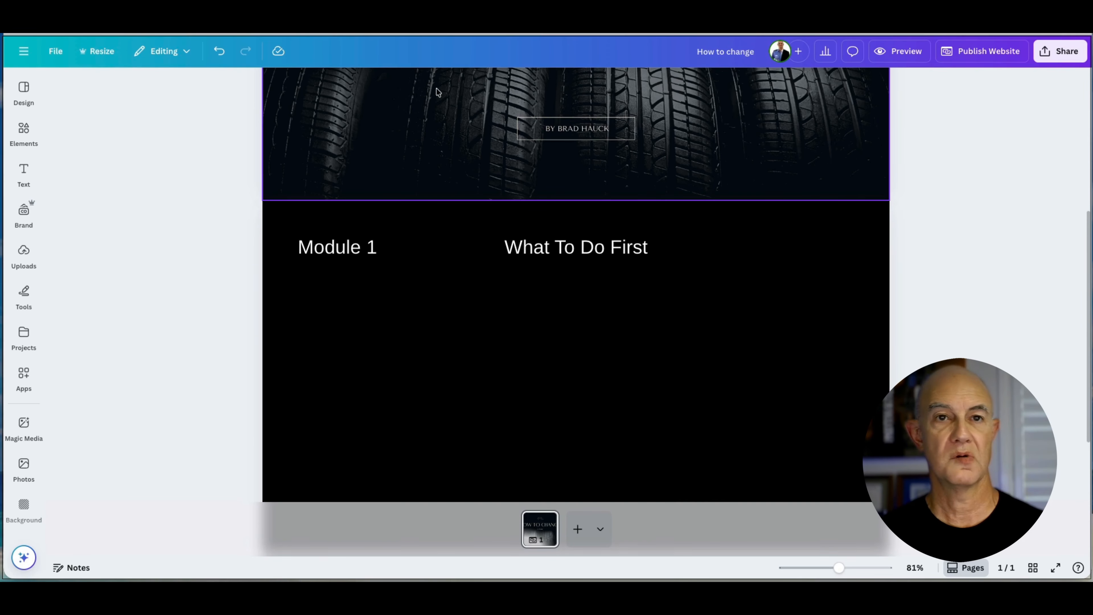
Search Google for "lorem ipsum" in a new browser tab and open the lipsum.com generator site
{"action": "key", "text": "super+t"}
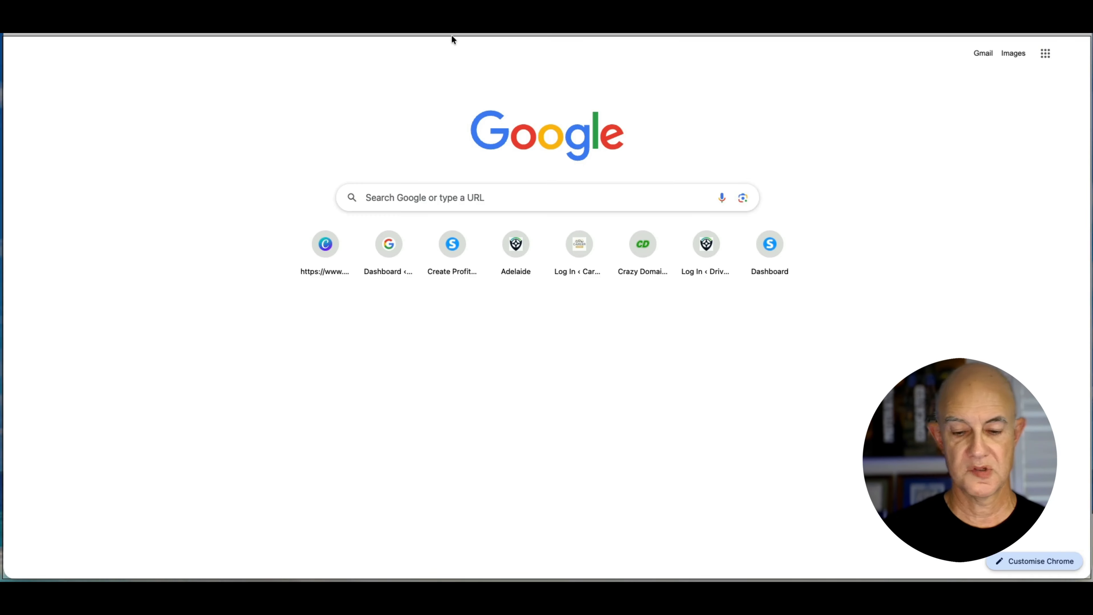
{"action": "type", "text": "loren"}
{"action": "key", "text": "BackSpace"}
{"action": "type", "text": "m"}
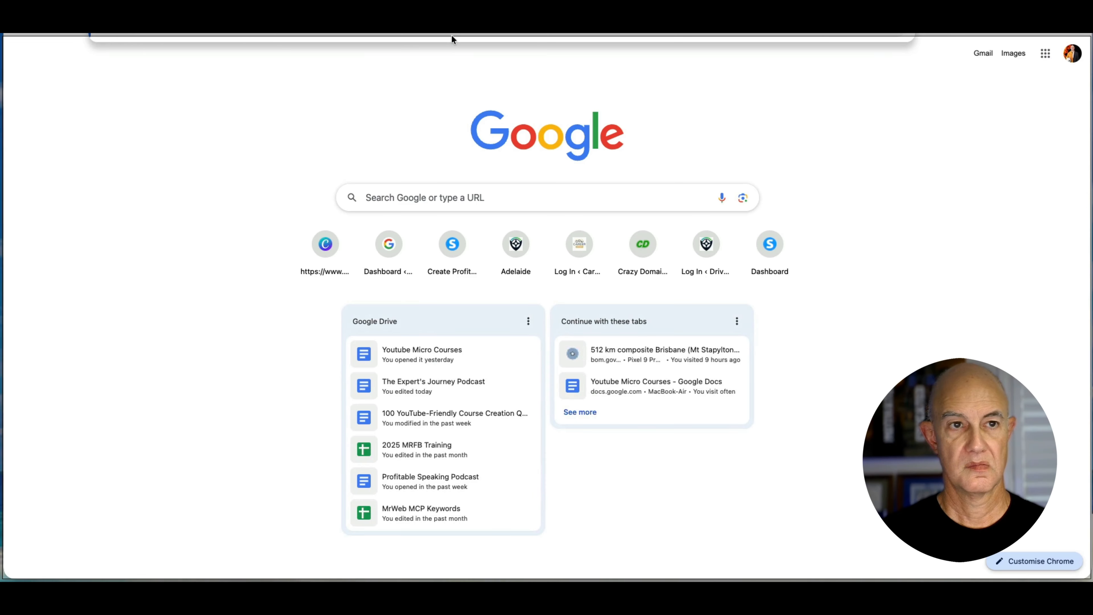
{"action": "key", "text": "Return"}
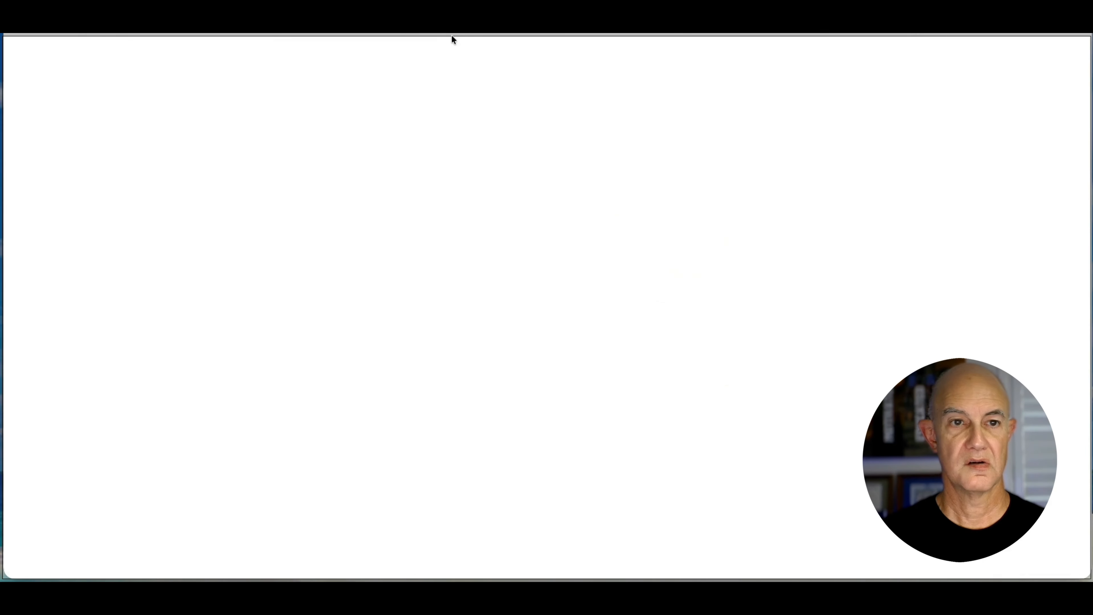
{"action": "left_click", "coordinate": [236, 162]}
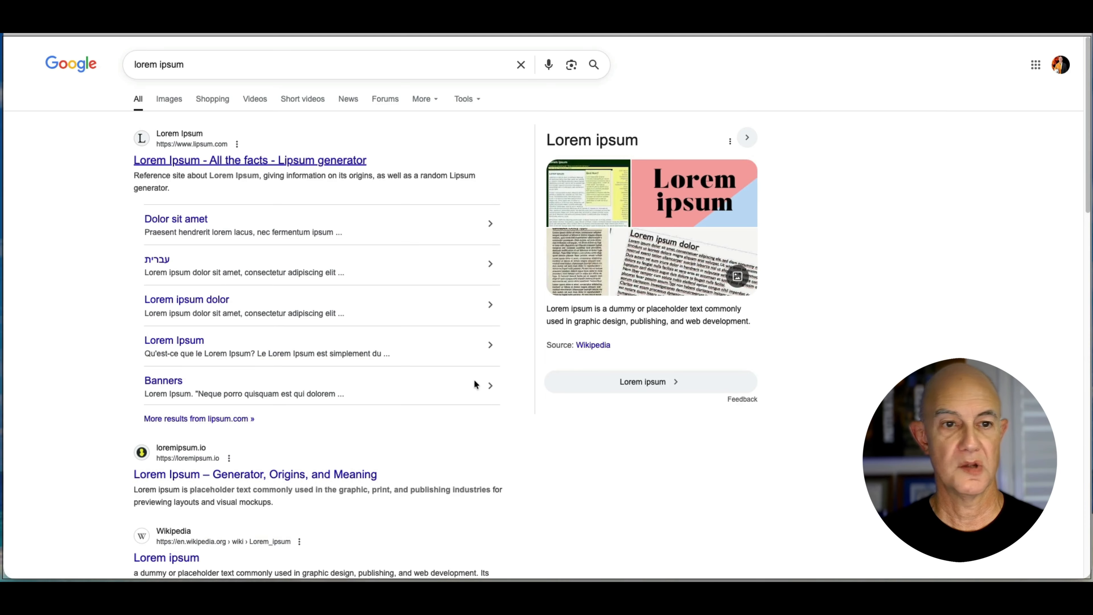
Generate 5 paragraphs of Lorem Ipsum starting with "Lorem ipsum dolor sit amet..." and copy the first paragraph
{"action": "scroll", "coordinate": [526, 387], "scroll_direction": "down", "scroll_amount": 5}
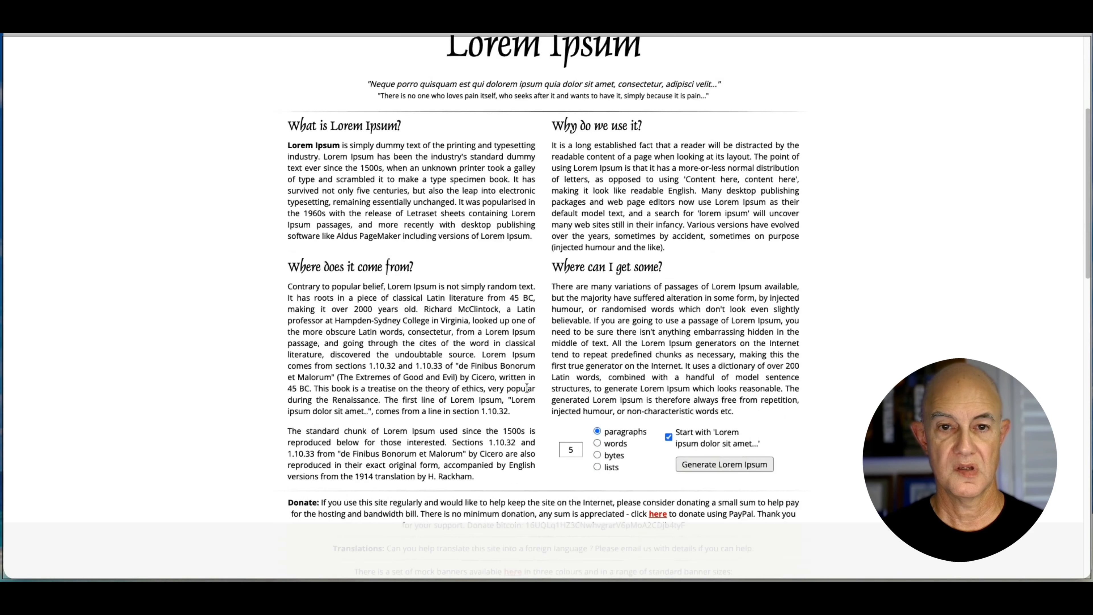
{"action": "scroll", "coordinate": [526, 388], "scroll_direction": "up", "scroll_amount": 3}
{"action": "scroll", "coordinate": [514, 396], "scroll_direction": "down", "scroll_amount": 8}
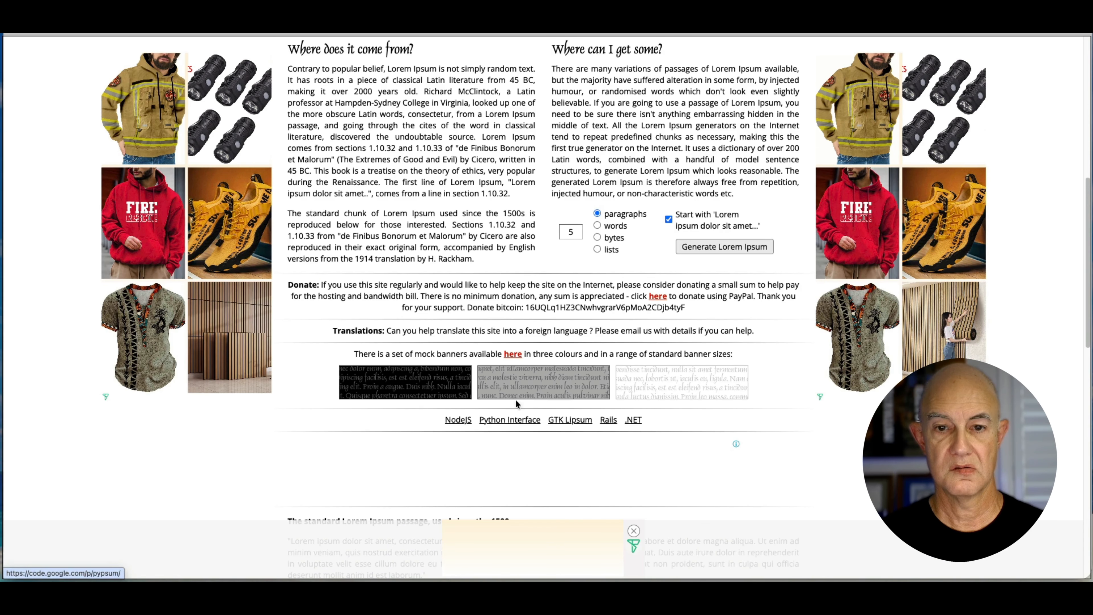
{"action": "scroll", "coordinate": [515, 398], "scroll_direction": "down", "scroll_amount": 5}
{"action": "scroll", "coordinate": [519, 375], "scroll_direction": "up", "scroll_amount": 4}
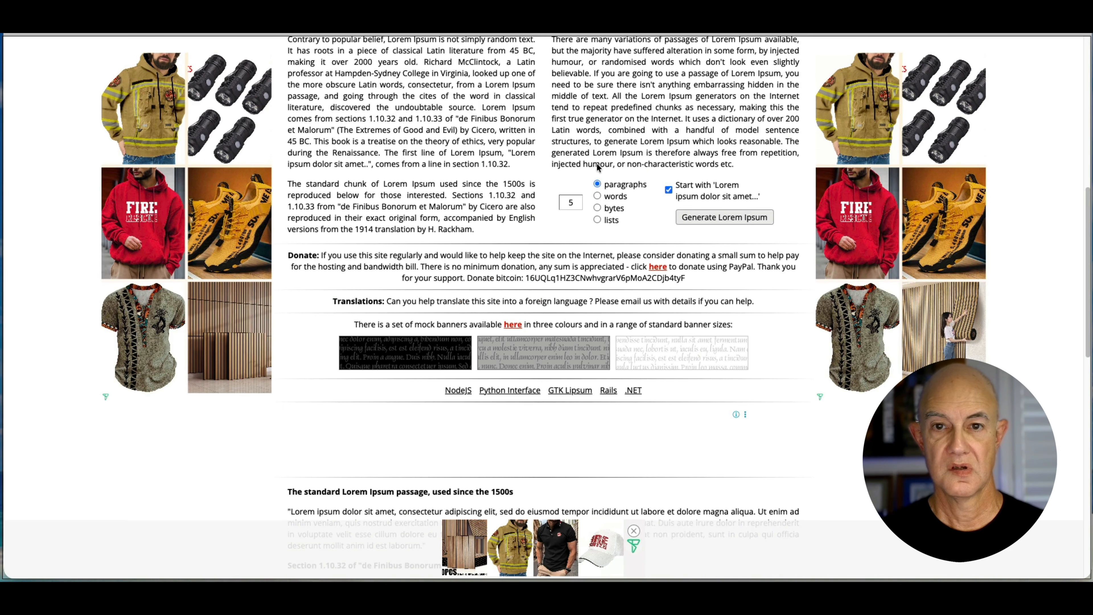
{"action": "left_click", "coordinate": [709, 218]}
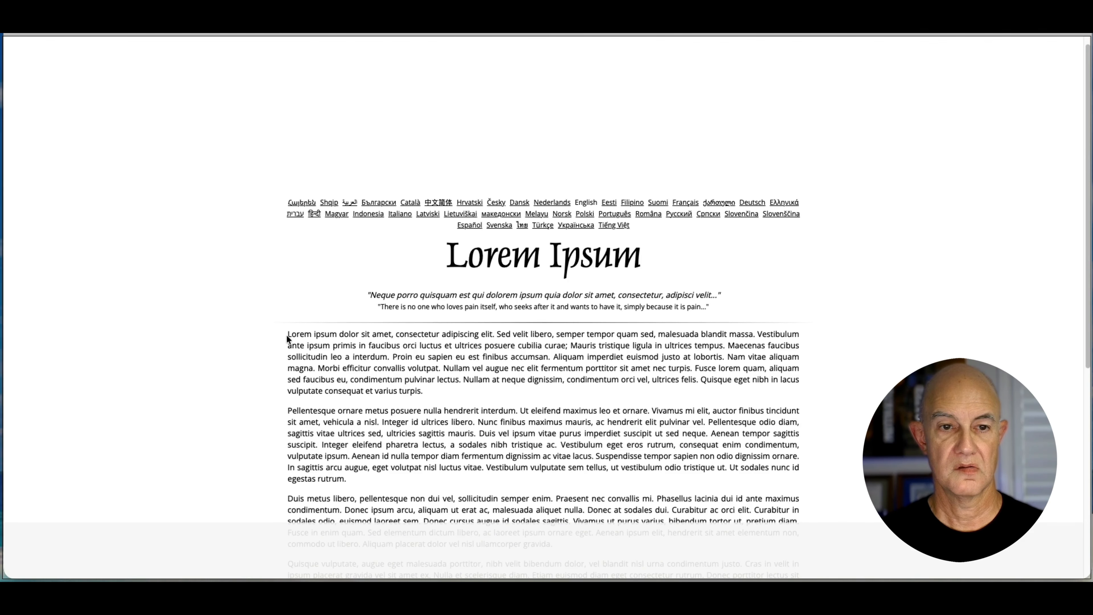
{"action": "left_click_drag", "start_coordinate": [287, 339], "coordinate": [453, 393]}
{"action": "key", "text": "ctrl+c"}
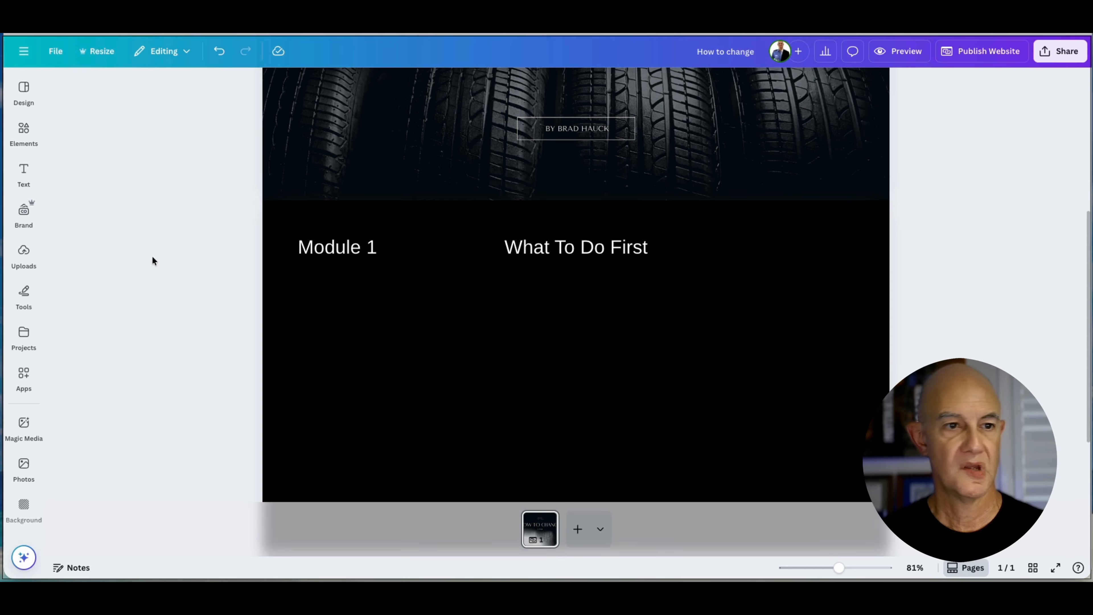
Back in Canva, add a subheading text below "Module 1" and stretch its box across the section between the side margins
{"action": "left_click", "coordinate": [23, 175]}
{"action": "left_click", "coordinate": [90, 244]}
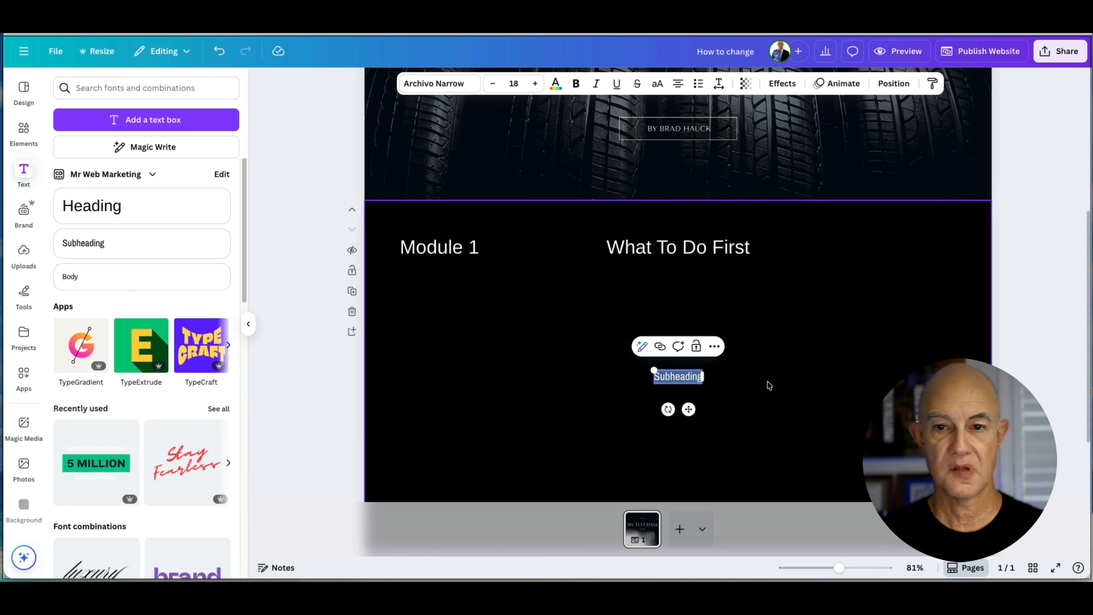
{"action": "left_click_drag", "start_coordinate": [680, 377], "coordinate": [425, 296]}
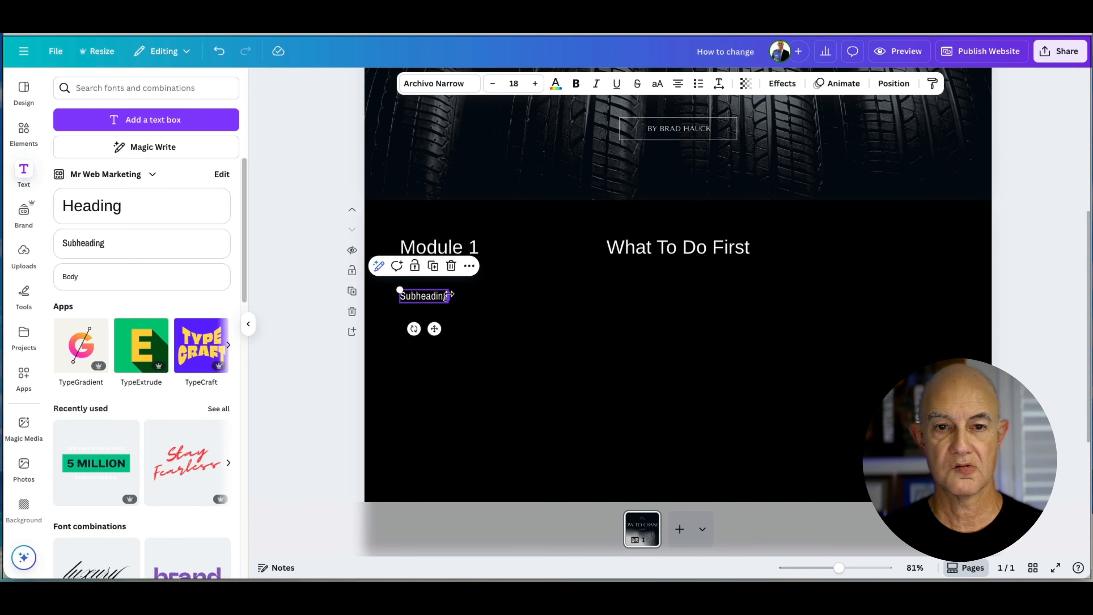
{"action": "left_click_drag", "start_coordinate": [450, 295], "coordinate": [957, 307]}
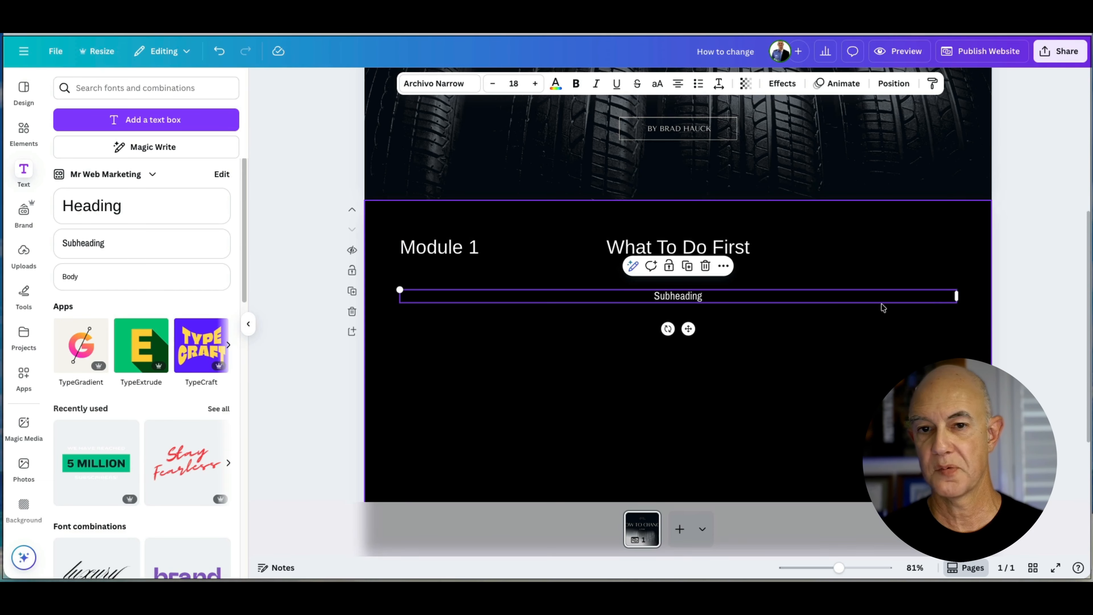
Replace the subheading's placeholder text with the copied Lorem Ipsum paragraph and align it left
{"action": "double_click", "coordinate": [688, 296]}
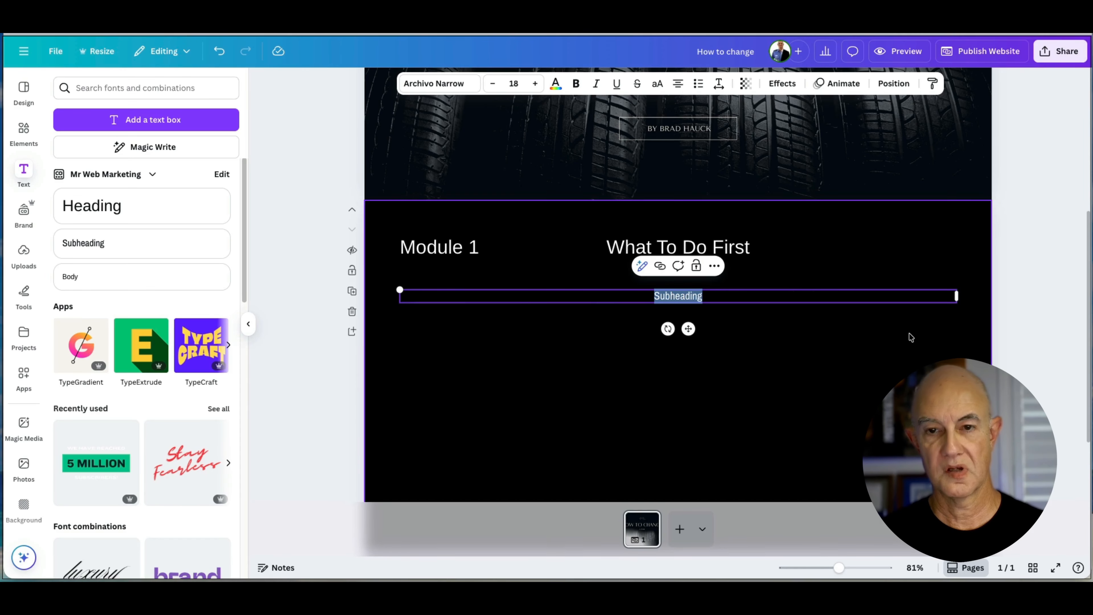
{"action": "key", "text": "ctrl+v"}
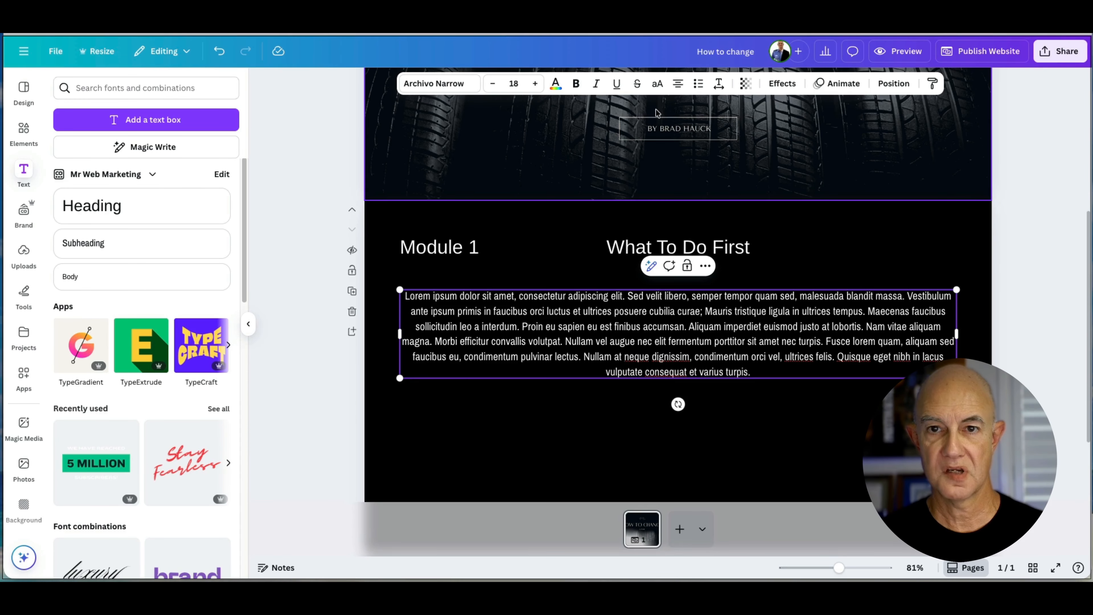
{"action": "left_click", "coordinate": [678, 83]}
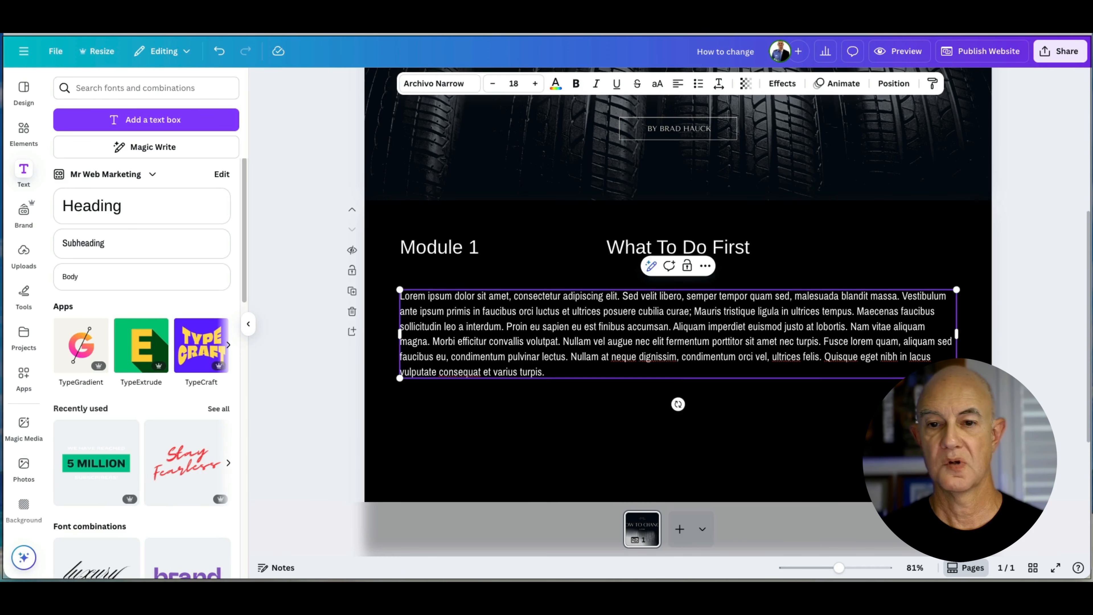
{"action": "left_click", "coordinate": [1023, 401]}
Split the Lorem Ipsum text into three paragraphs separated by blank lines and move the block slightly lower beneath the headings
{"action": "left_click", "coordinate": [587, 342]}
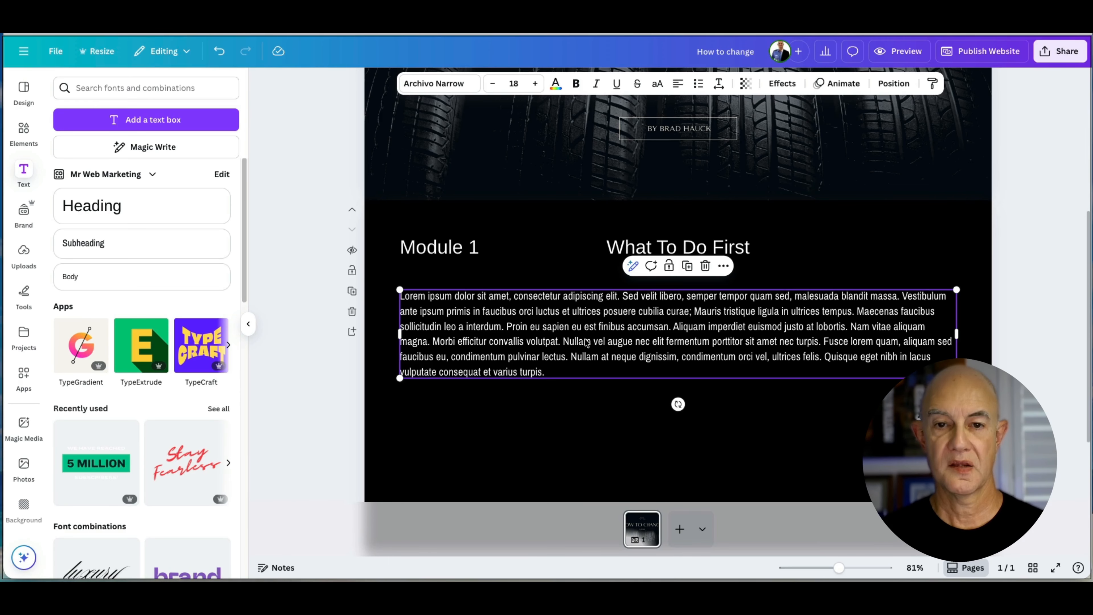
{"action": "left_click", "coordinate": [516, 328]}
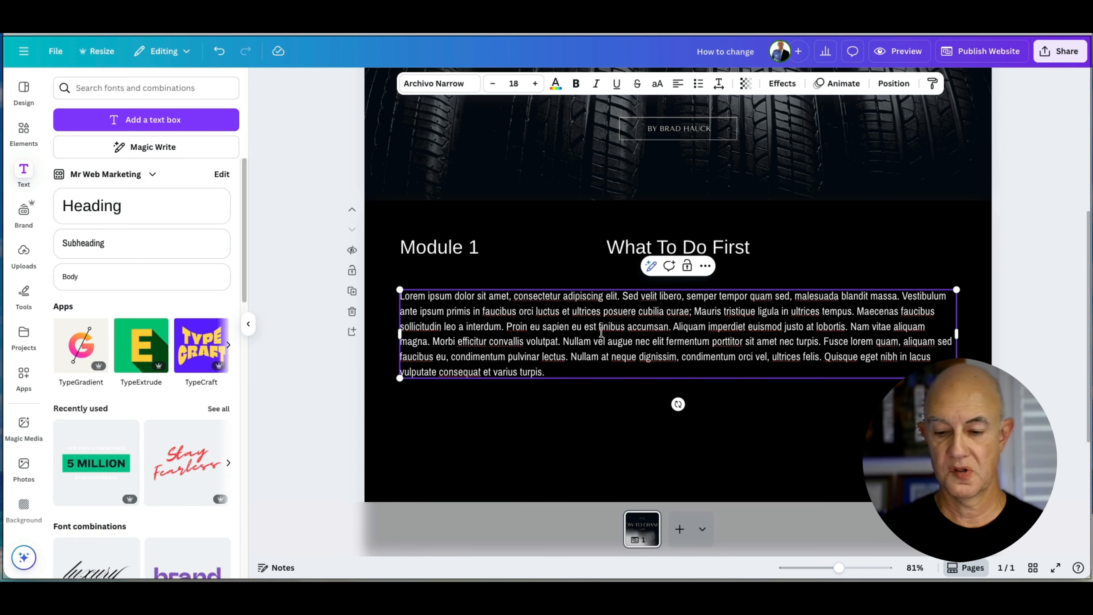
{"action": "key", "text": "Return"}
{"action": "key", "text": "Return"}
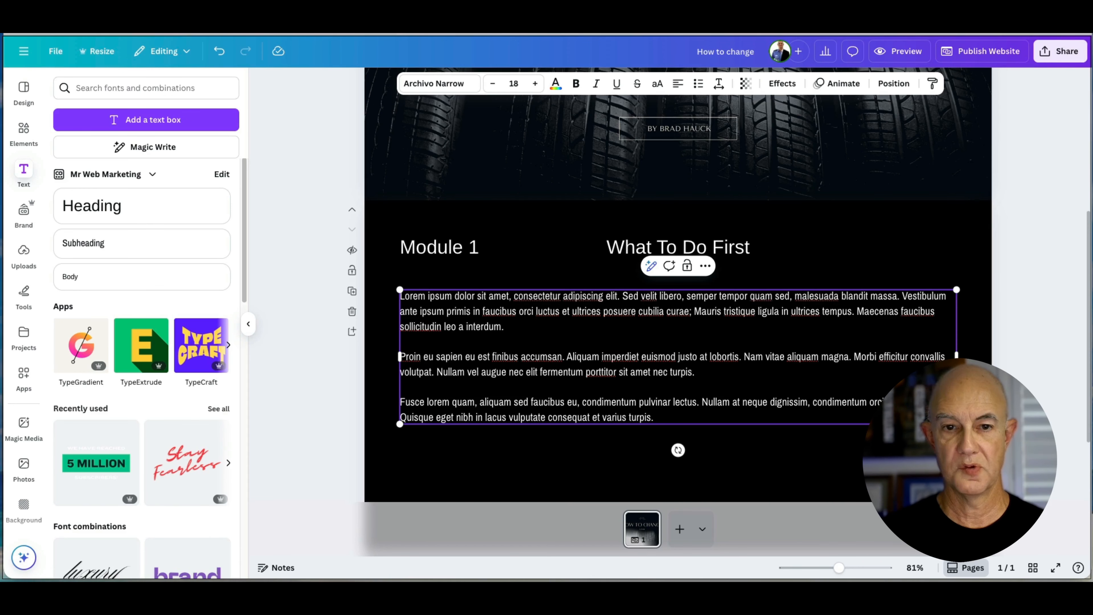
{"action": "left_click", "coordinate": [1029, 343]}
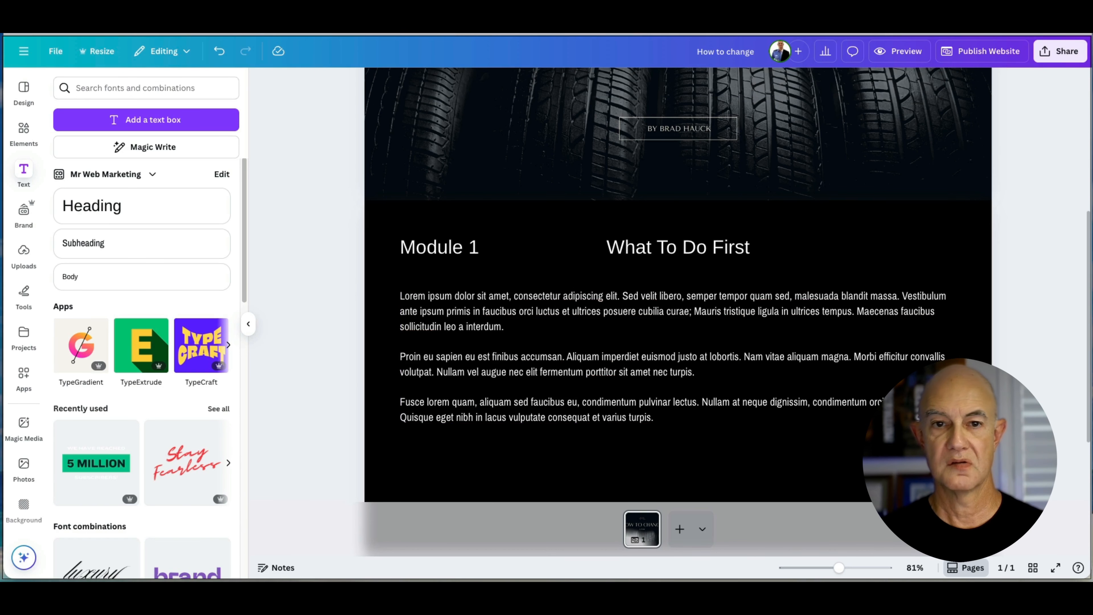
{"action": "left_click", "coordinate": [836, 407]}
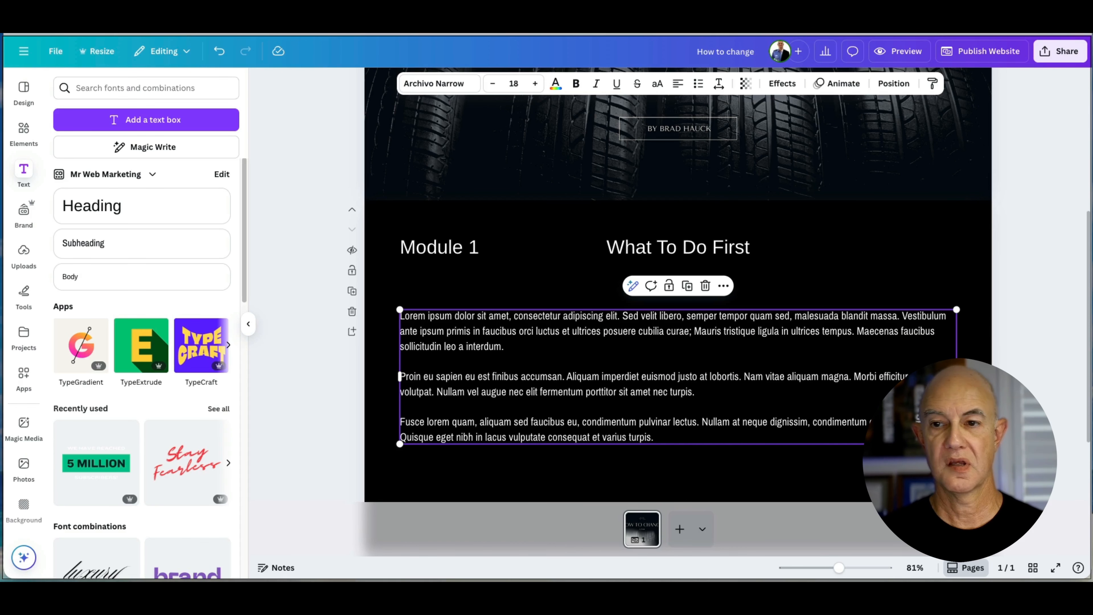
{"action": "left_click", "coordinate": [1057, 385]}
Add a new section below Module 1 and paste in the YouTube video "How to Change a Tire: A Step-by-Step Guide— Cars.com"
{"action": "scroll", "coordinate": [673, 365], "scroll_direction": "up", "scroll_amount": 6}
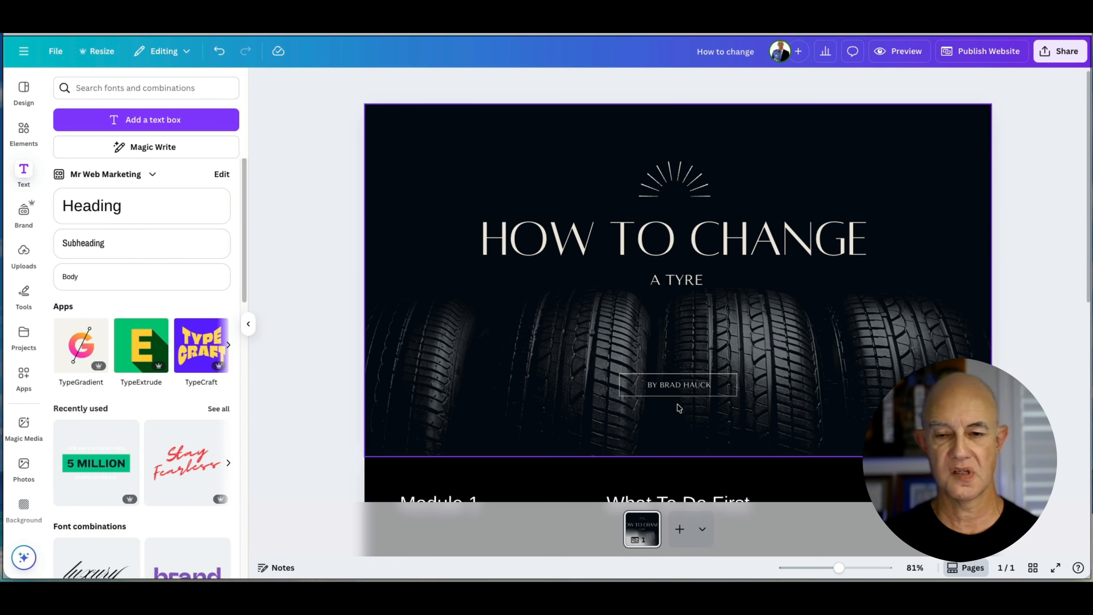
{"action": "scroll", "coordinate": [678, 407], "scroll_direction": "down", "scroll_amount": 8}
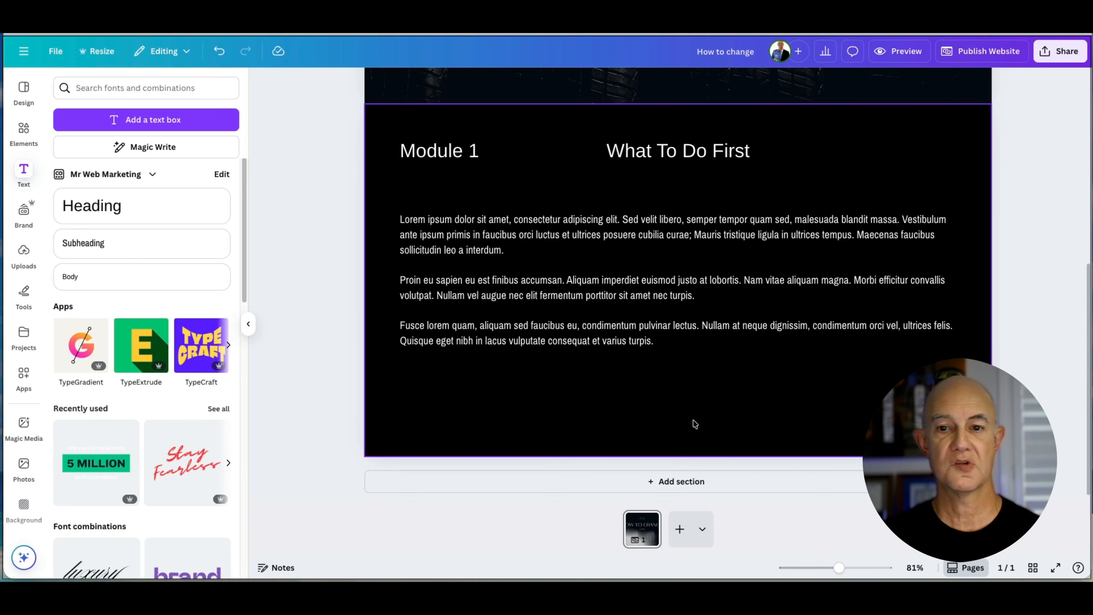
{"action": "left_click", "coordinate": [675, 482]}
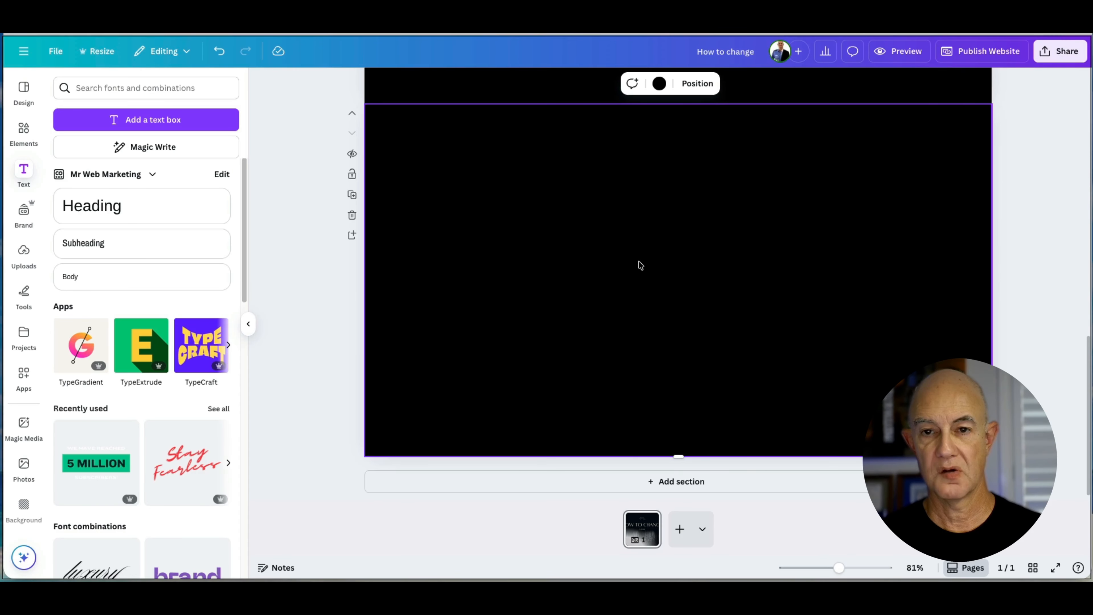
{"action": "key", "text": "ctrl+v"}
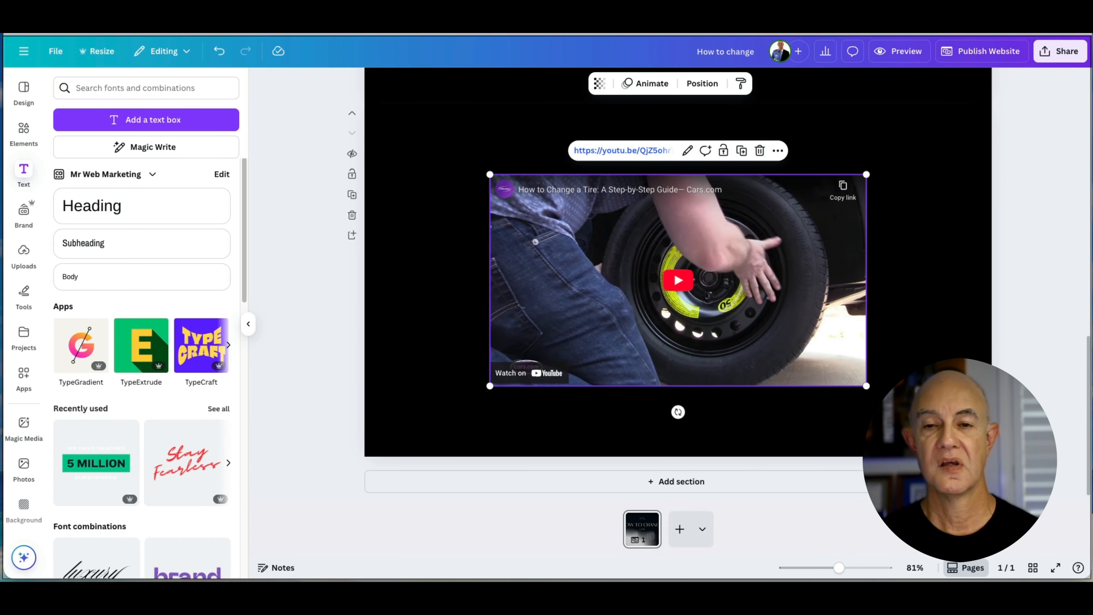
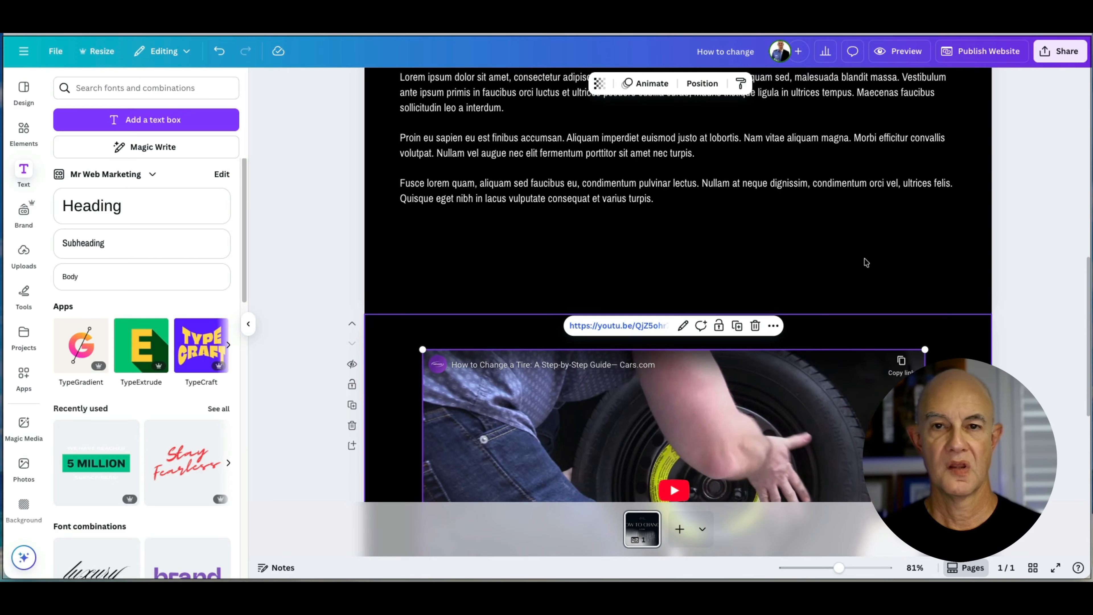
Copy the "What To Do First" heading from the Module 1 section and paste it into the video section
{"action": "scroll", "coordinate": [712, 281], "scroll_direction": "up", "scroll_amount": 5}
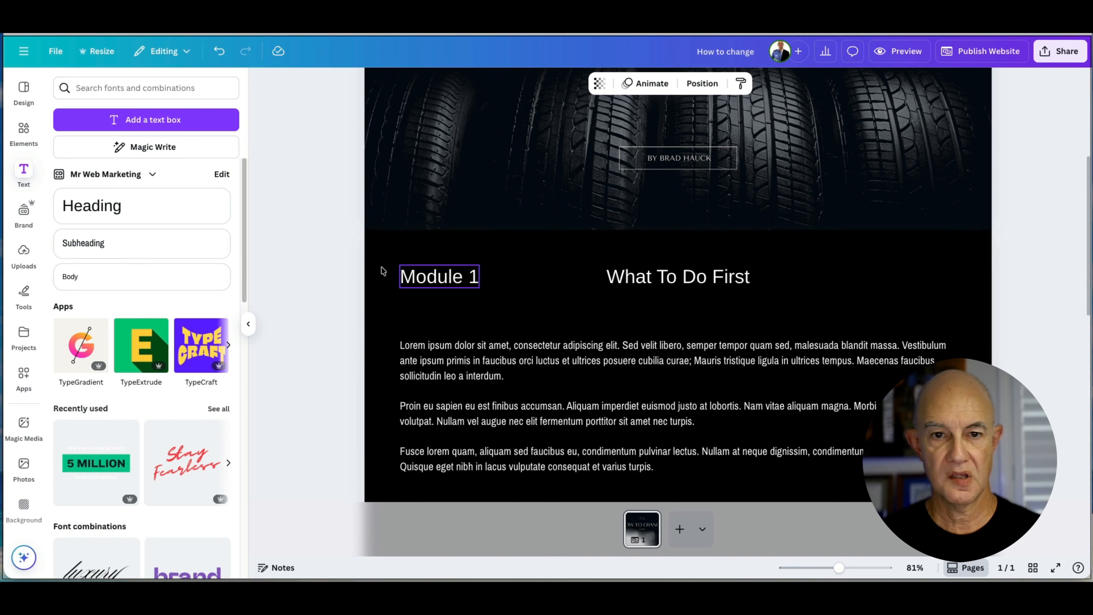
{"action": "left_click", "coordinate": [638, 287]}
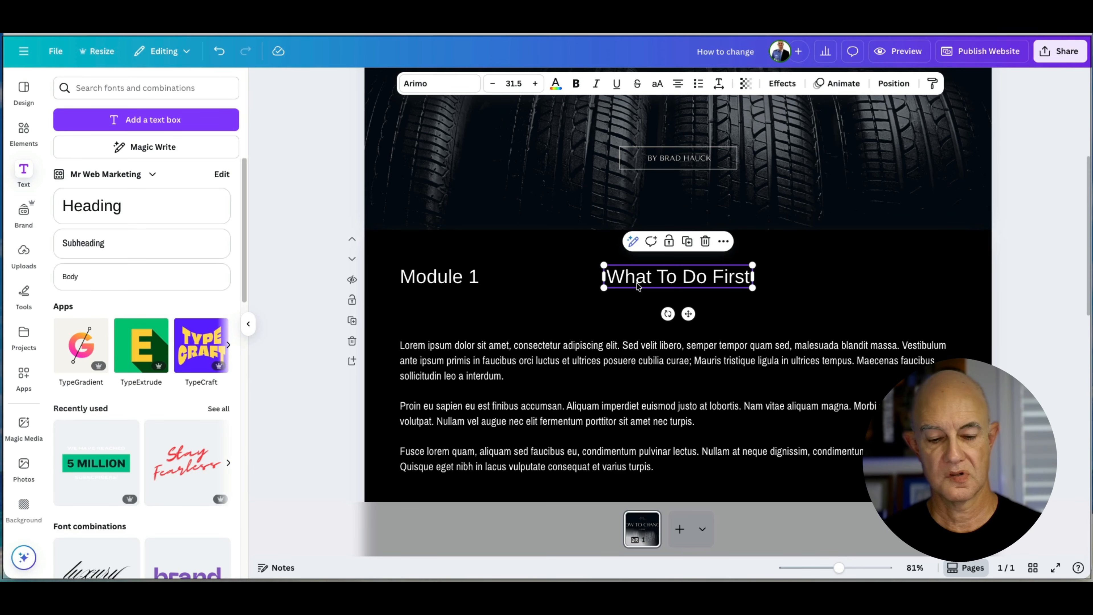
{"action": "right_click", "coordinate": [639, 286]}
{"action": "left_click", "coordinate": [689, 308]}
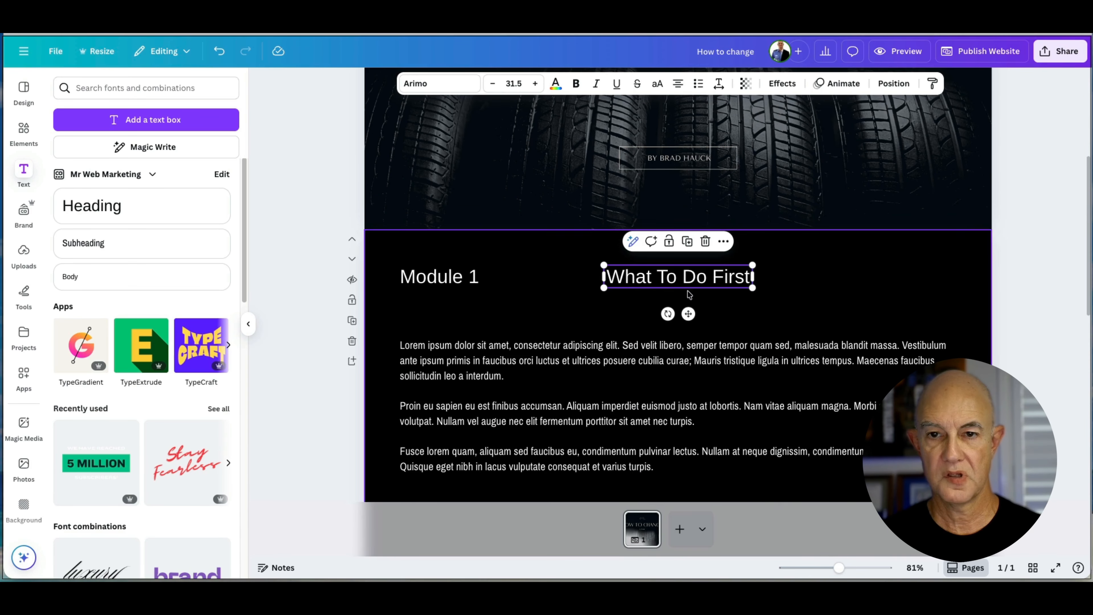
{"action": "scroll", "coordinate": [652, 381], "scroll_direction": "down", "scroll_amount": 5}
{"action": "left_click", "coordinate": [406, 310]}
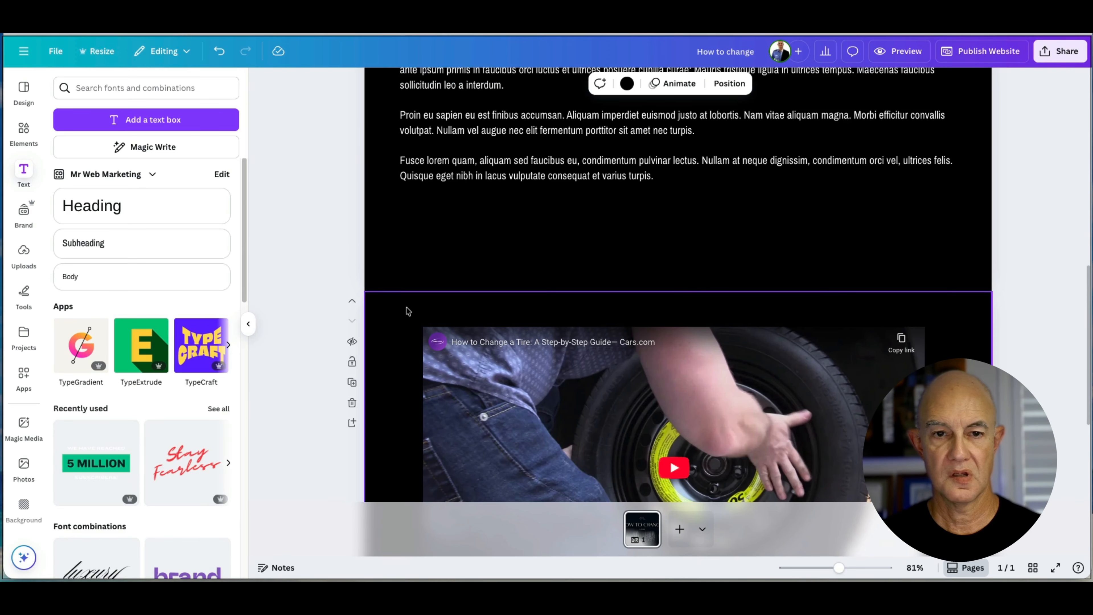
{"action": "right_click", "coordinate": [407, 311]}
{"action": "left_click", "coordinate": [444, 346]}
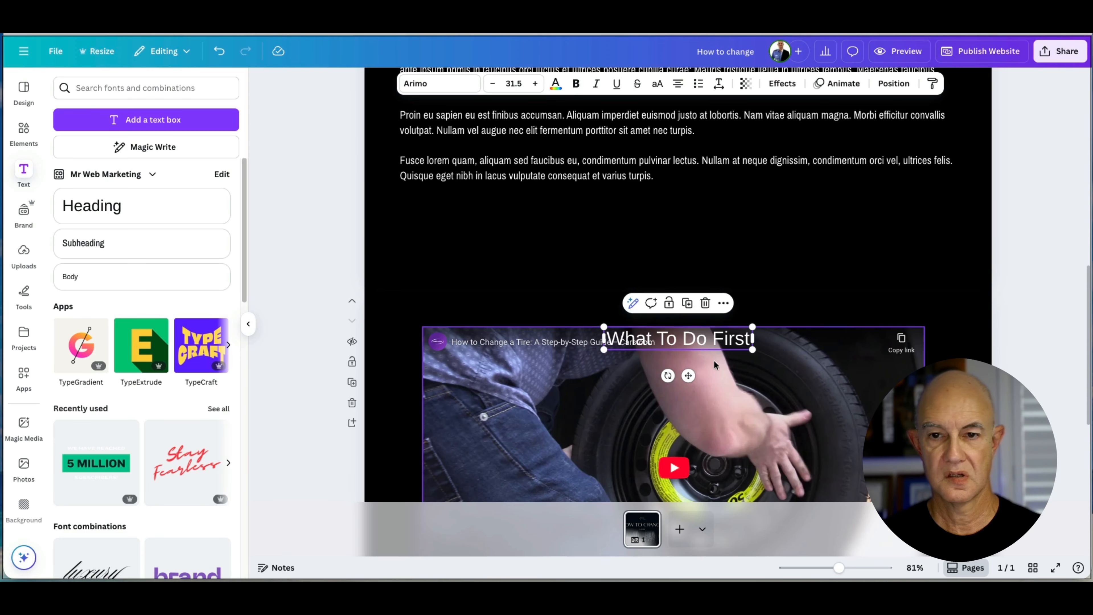
{"action": "left_click", "coordinate": [1045, 371]}
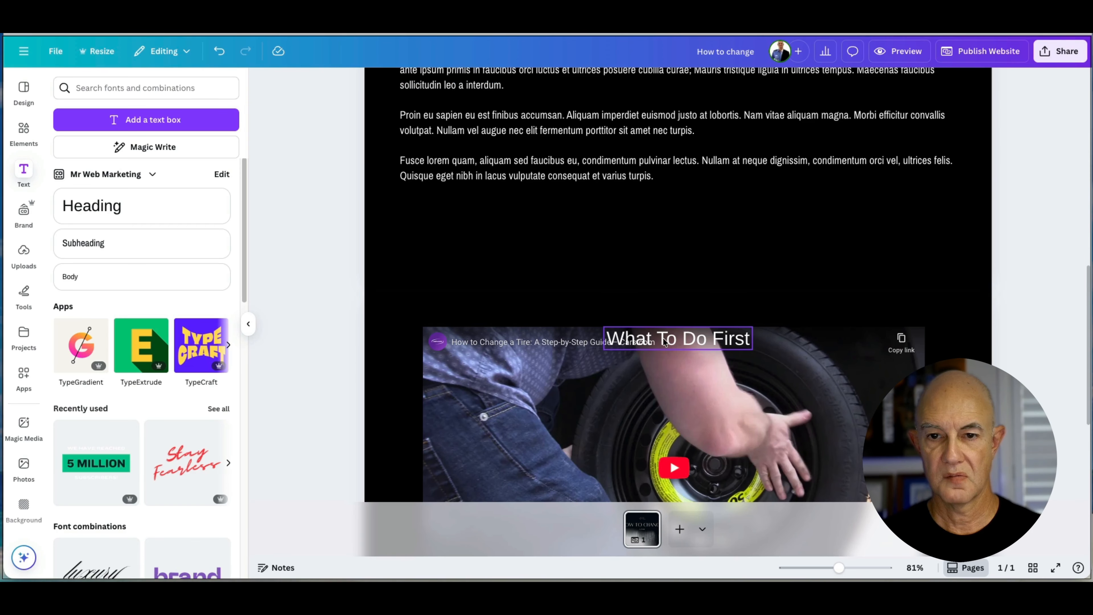
Place the pasted heading above the video, flush with the section's left text margin, and shift the video slightly lower
{"action": "left_click_drag", "start_coordinate": [665, 342], "coordinate": [459, 305]}
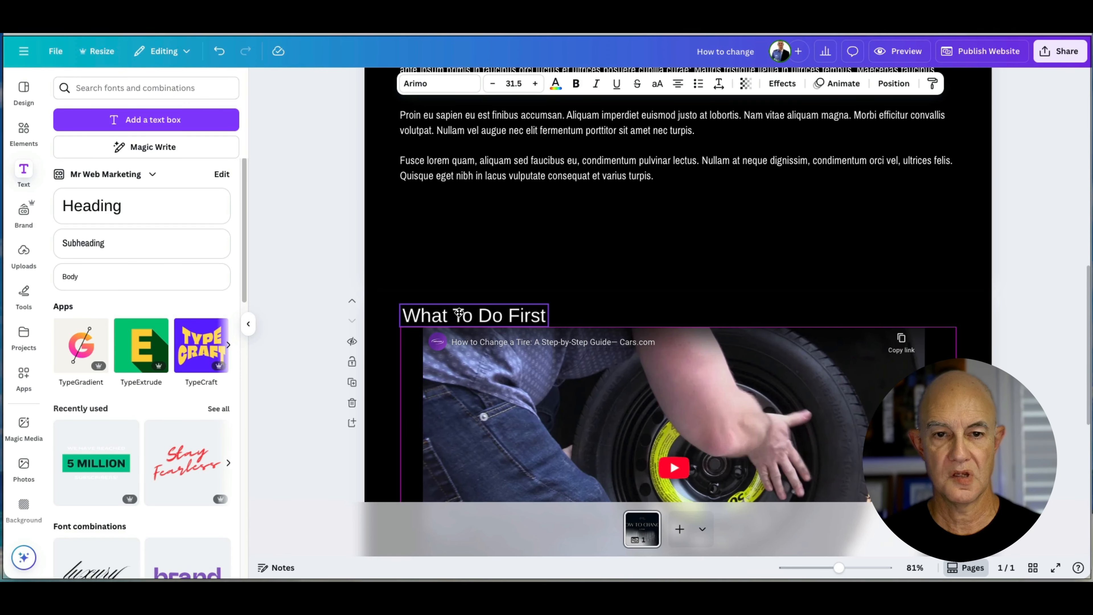
{"action": "scroll", "coordinate": [786, 343], "scroll_direction": "down", "scroll_amount": 3}
{"action": "left_click_drag", "start_coordinate": [786, 345], "coordinate": [690, 339]}
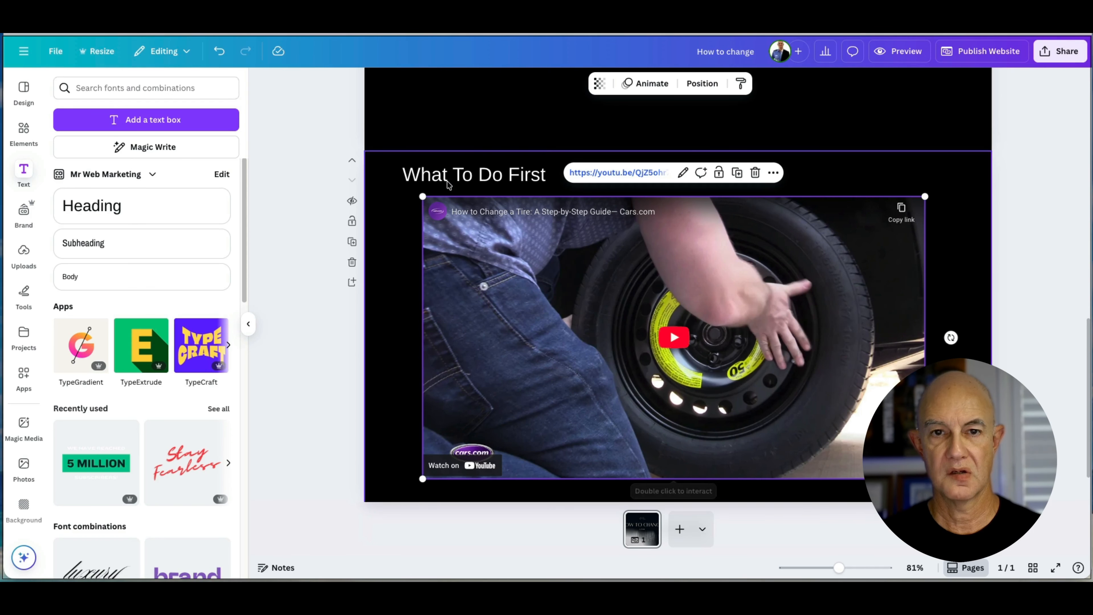
Change the heading above the video to "Watch This Video" and widen its box to about 356 so the text fits one line
{"action": "double_click", "coordinate": [473, 175]}
{"action": "type", "text": "Watch "}
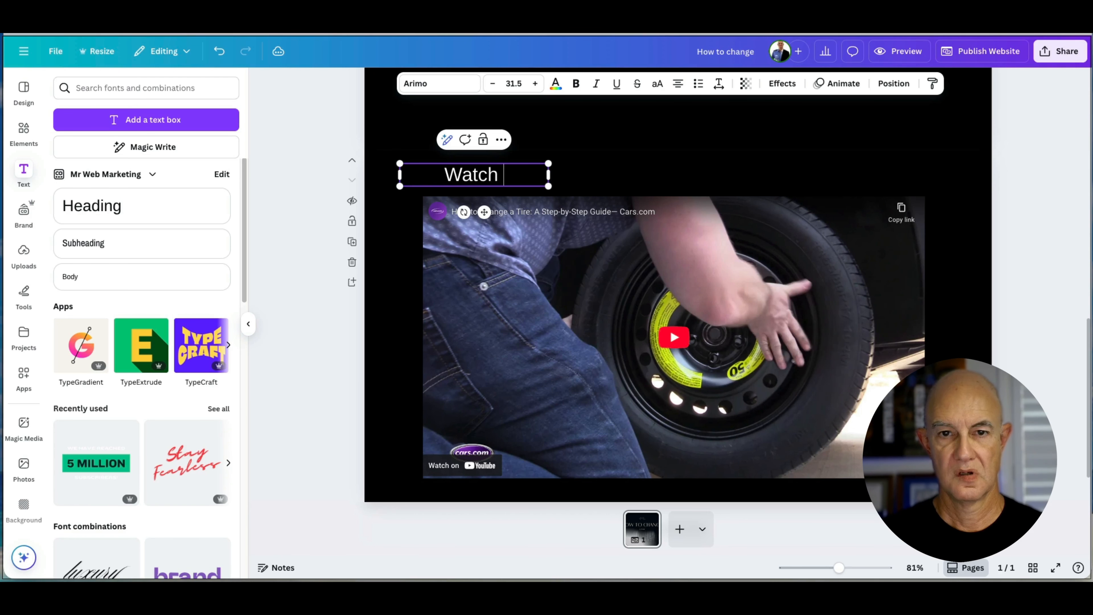
{"action": "type", "text": "This Video"}
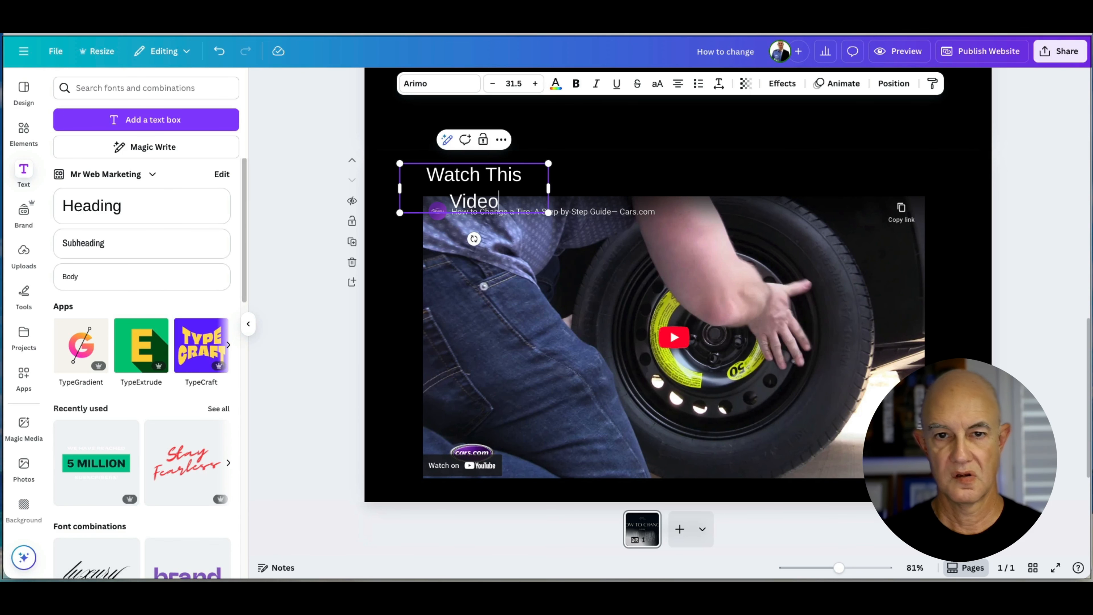
{"action": "left_click_drag", "start_coordinate": [548, 188], "coordinate": [567, 193]}
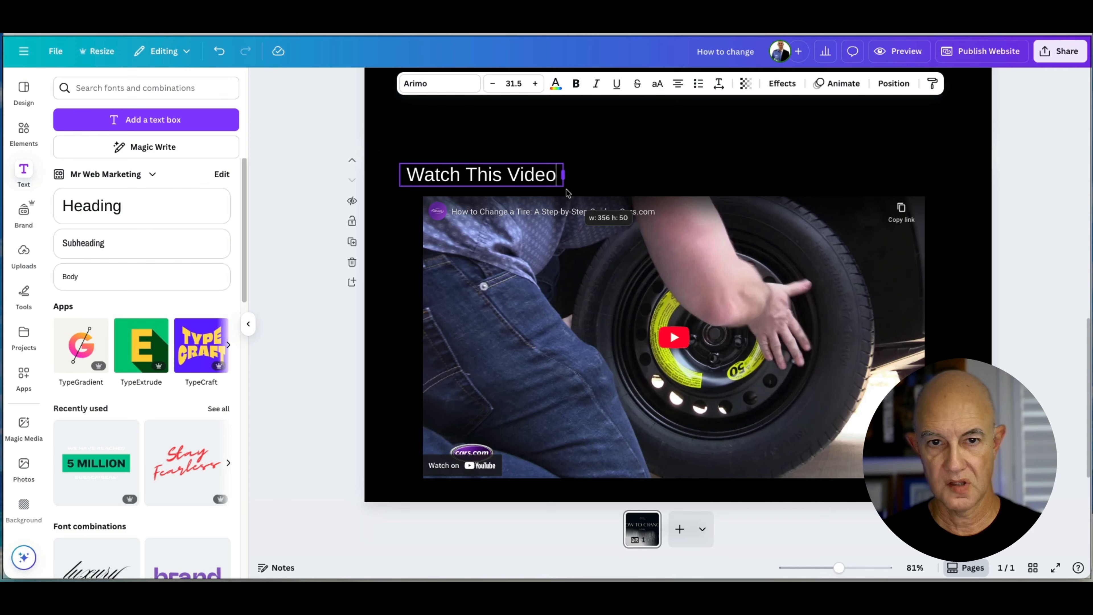
{"action": "left_click", "coordinate": [1046, 270]}
Preview the website from the cover down to the video section, briefly play the embedded video, and close the preview
{"action": "scroll", "coordinate": [511, 345], "scroll_direction": "up", "scroll_amount": 1}
{"action": "scroll", "coordinate": [511, 348], "scroll_direction": "up", "scroll_amount": 1}
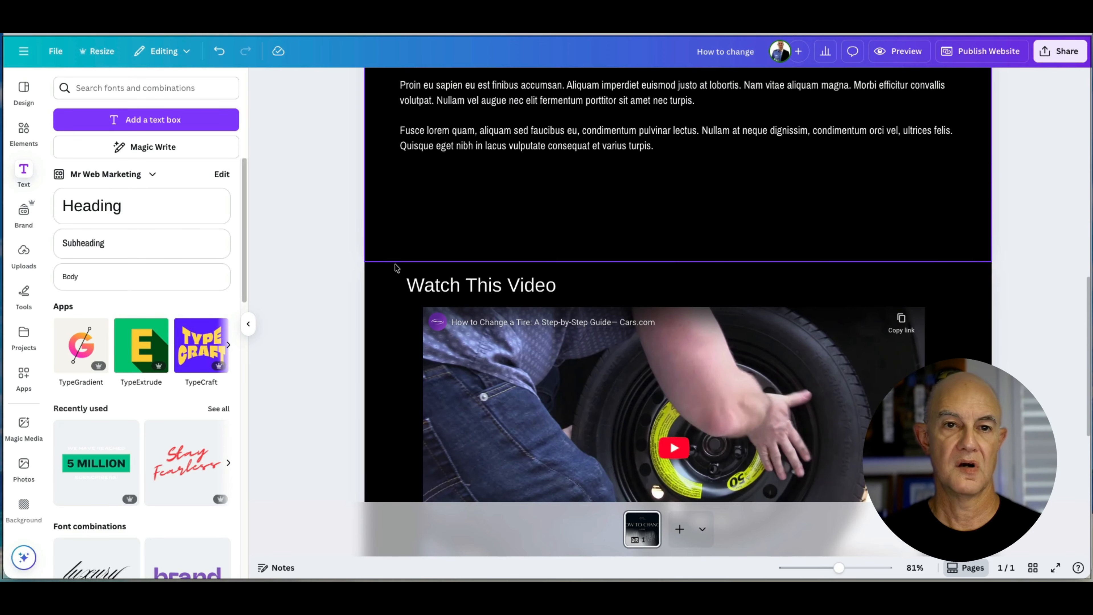
{"action": "scroll", "coordinate": [1020, 319], "scroll_direction": "up", "scroll_amount": 8}
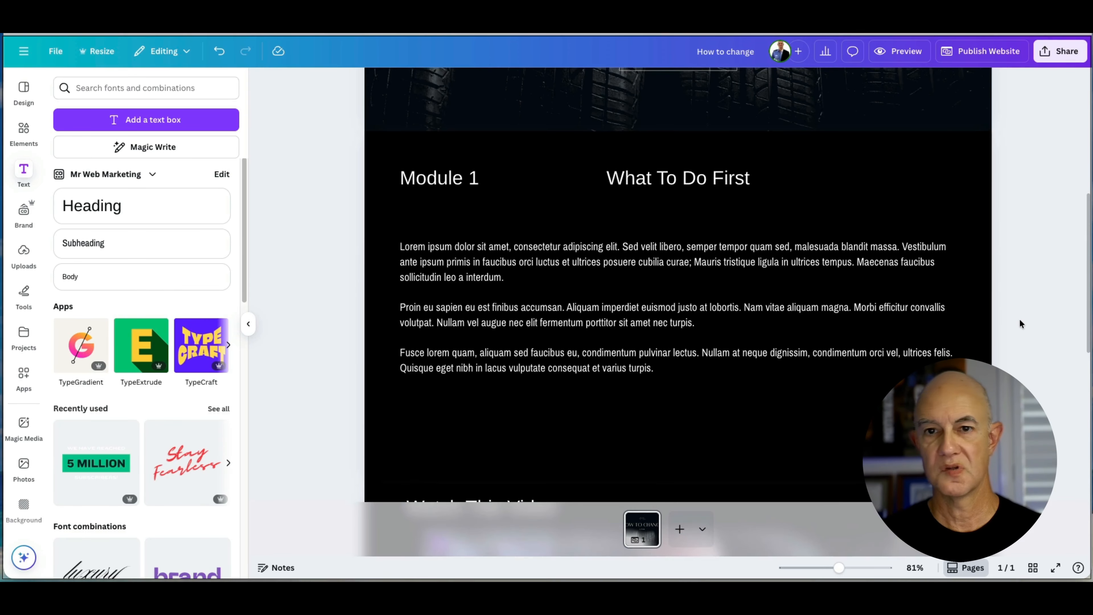
{"action": "scroll", "coordinate": [1018, 319], "scroll_direction": "down", "scroll_amount": 1}
{"action": "scroll", "coordinate": [1019, 318], "scroll_direction": "up", "scroll_amount": 3}
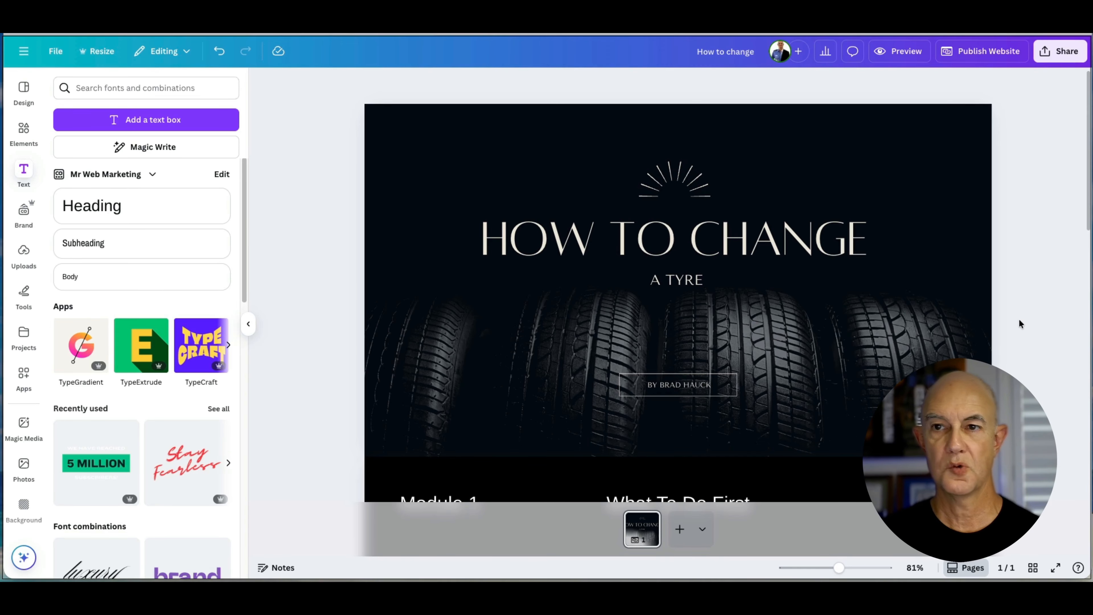
{"action": "left_click", "coordinate": [897, 52]}
{"action": "scroll", "coordinate": [632, 356], "scroll_direction": "down", "scroll_amount": 10}
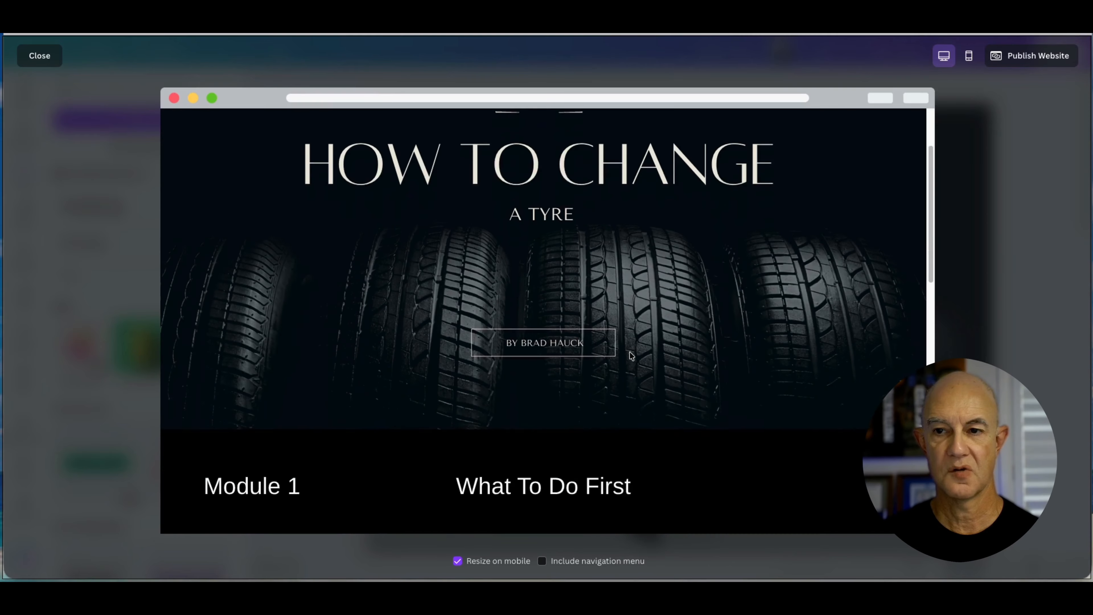
{"action": "scroll", "coordinate": [632, 356], "scroll_direction": "down", "scroll_amount": 8}
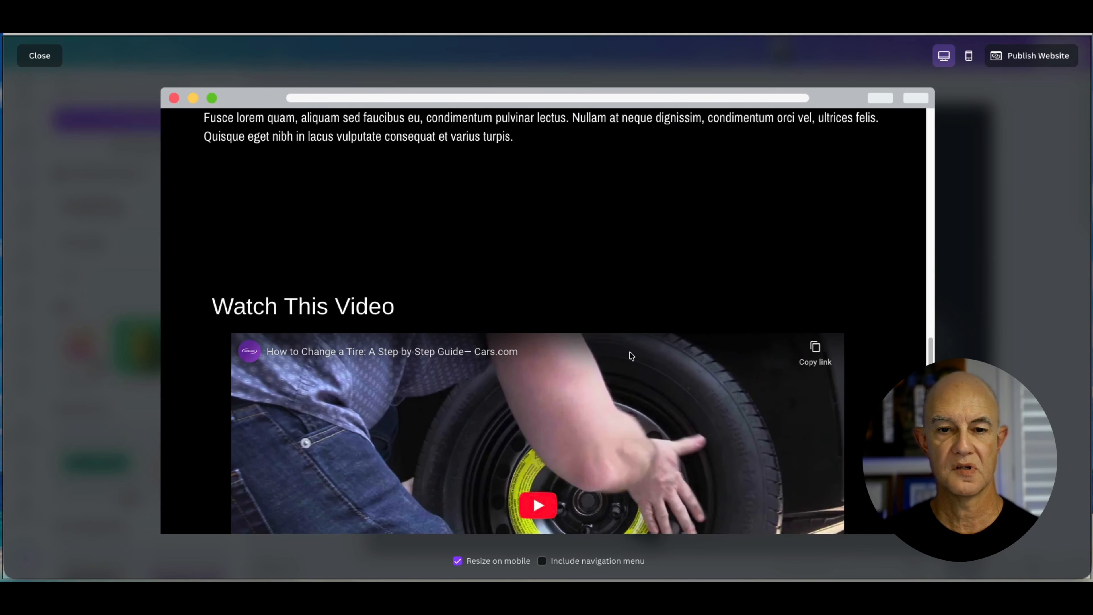
{"action": "left_click", "coordinate": [519, 329]}
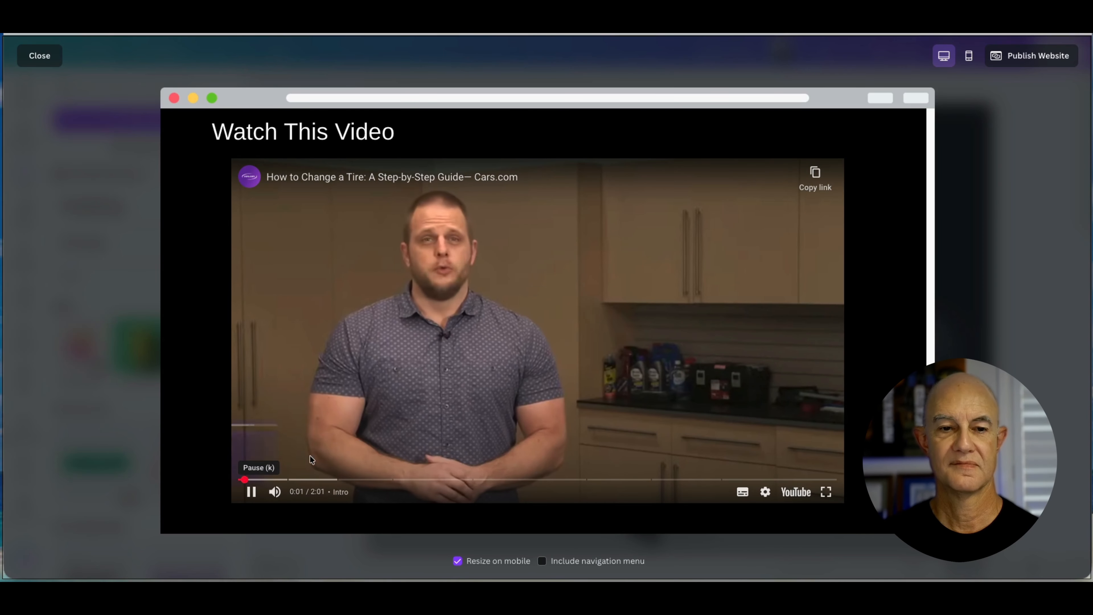
{"action": "left_click", "coordinate": [250, 492]}
{"action": "scroll", "coordinate": [812, 360], "scroll_direction": "up", "scroll_amount": 15}
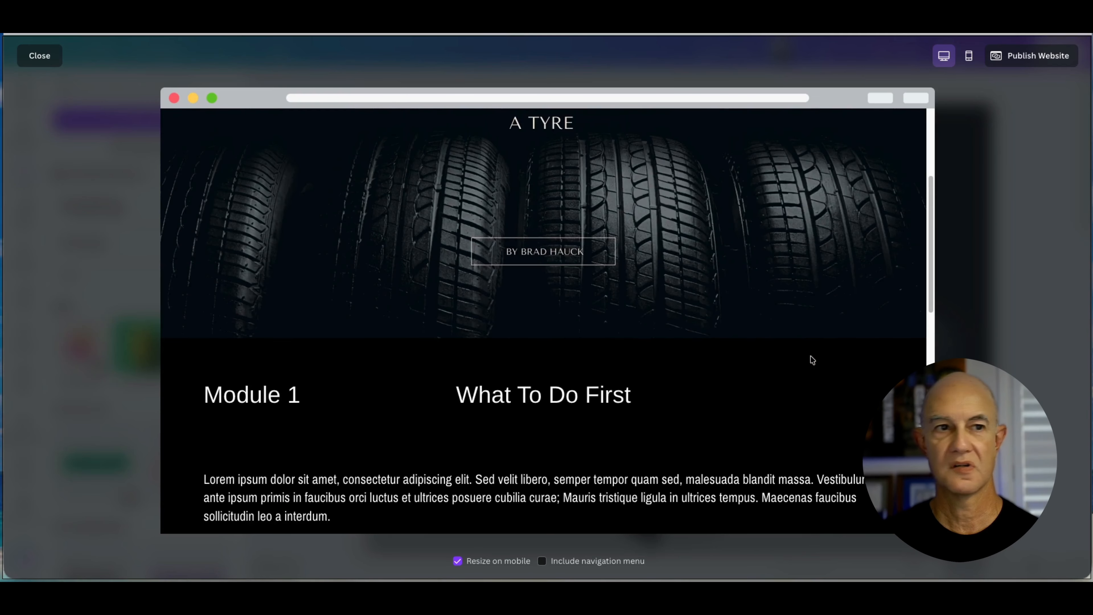
{"action": "left_click", "coordinate": [23, 63]}
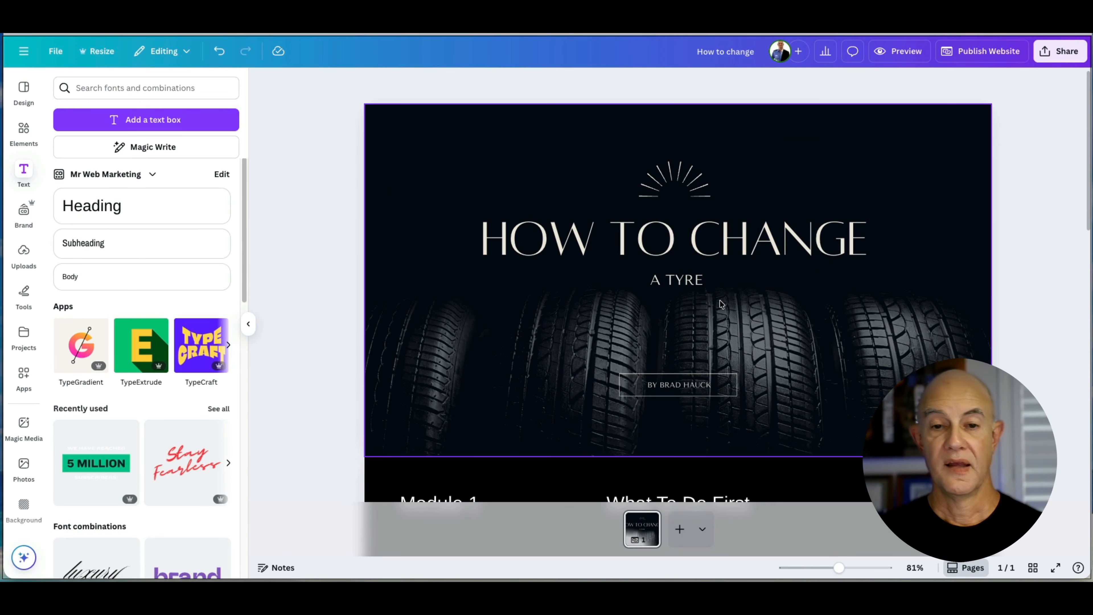
{"action": "scroll", "coordinate": [723, 305], "scroll_direction": "down", "scroll_amount": 1}
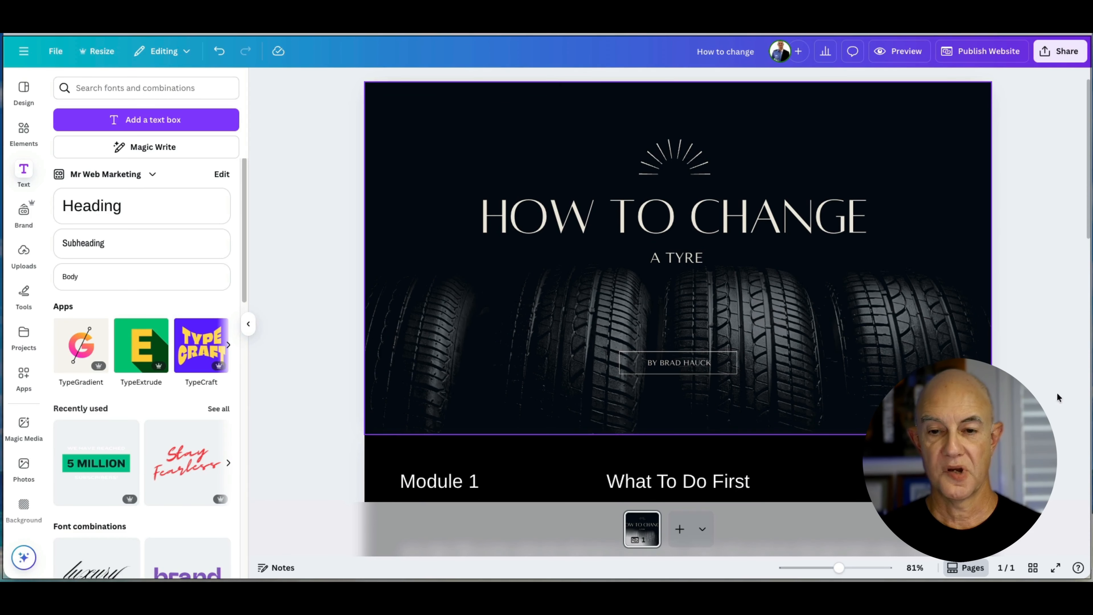
{"action": "scroll", "coordinate": [1057, 393], "scroll_direction": "down", "scroll_amount": 3}
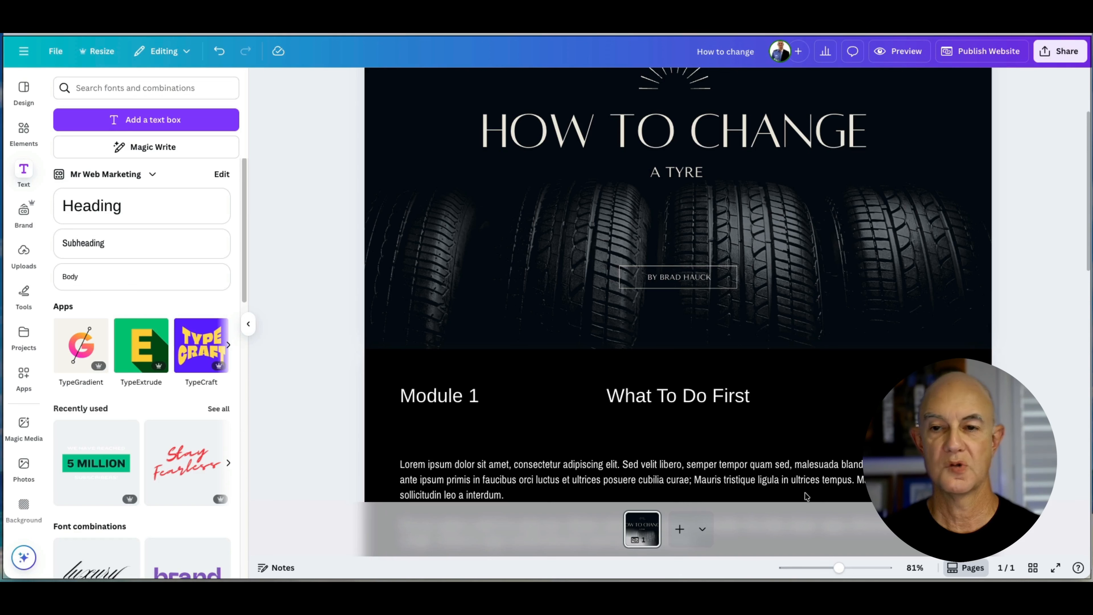
{"action": "scroll", "coordinate": [737, 454], "scroll_direction": "down", "scroll_amount": 5}
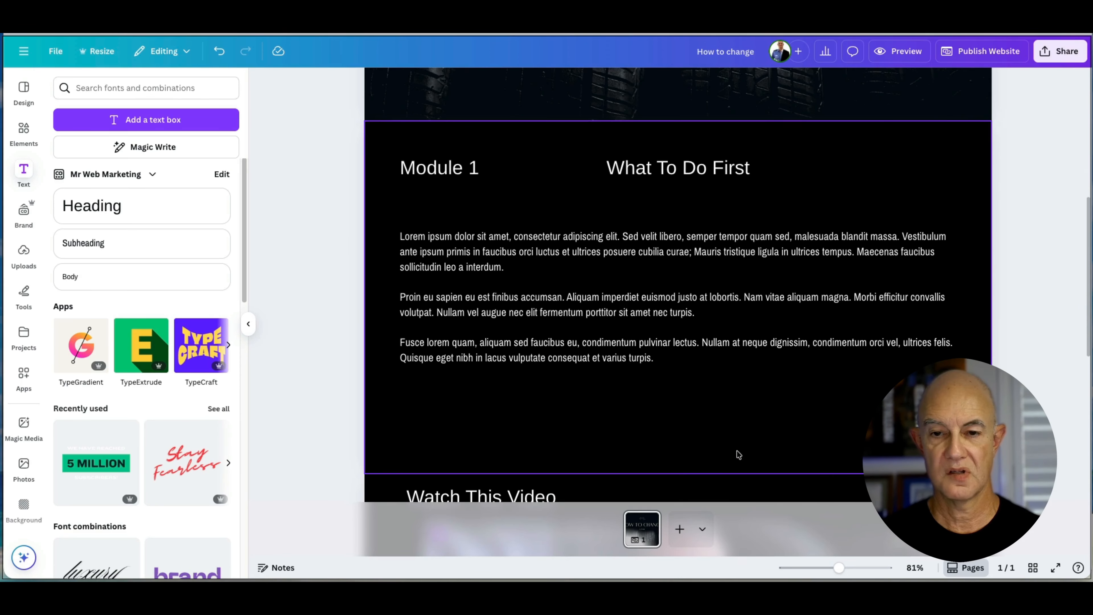
{"action": "scroll", "coordinate": [1003, 257], "scroll_direction": "up", "scroll_amount": 4}
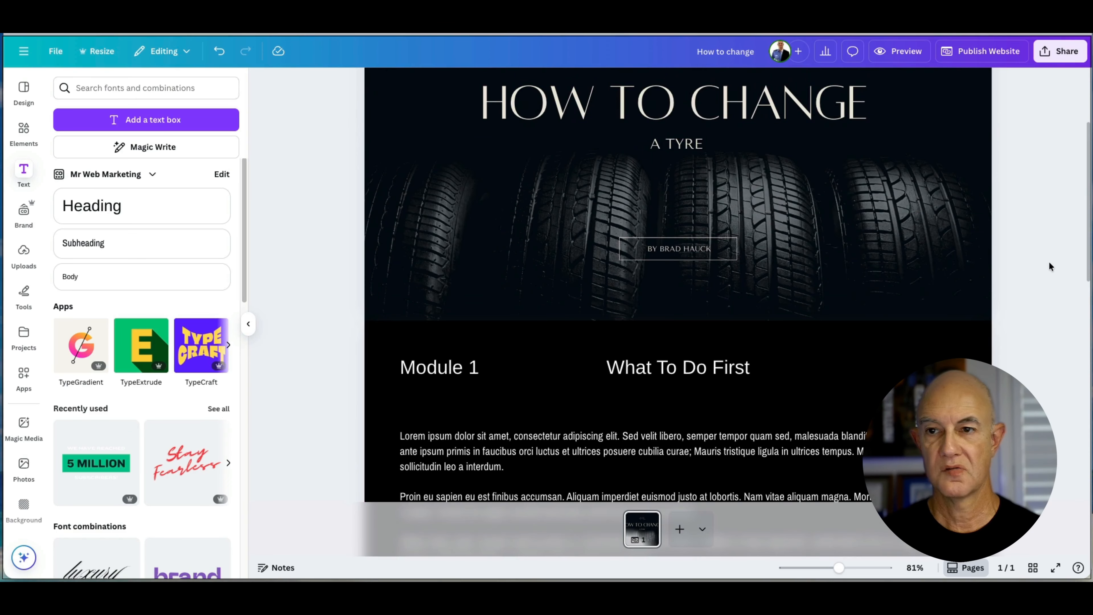
Copy the cover's title group and boxed author line, add a second page, and paste them onto it
{"action": "scroll", "coordinate": [1049, 266], "scroll_direction": "up", "scroll_amount": 3}
{"action": "left_click_drag", "start_coordinate": [1020, 439], "coordinate": [306, 97]}
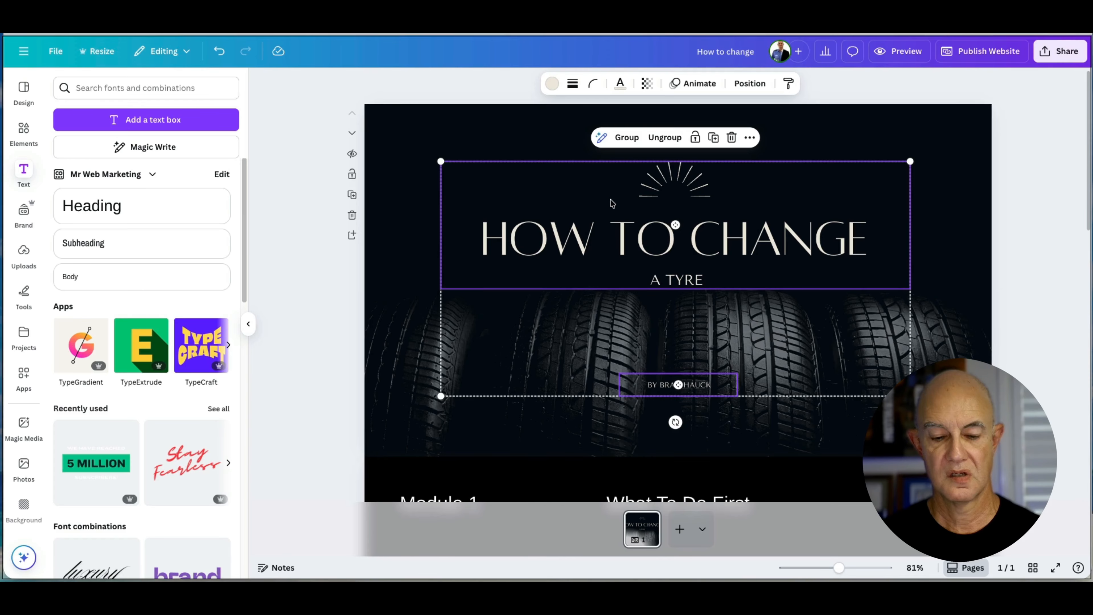
{"action": "right_click", "coordinate": [673, 250]}
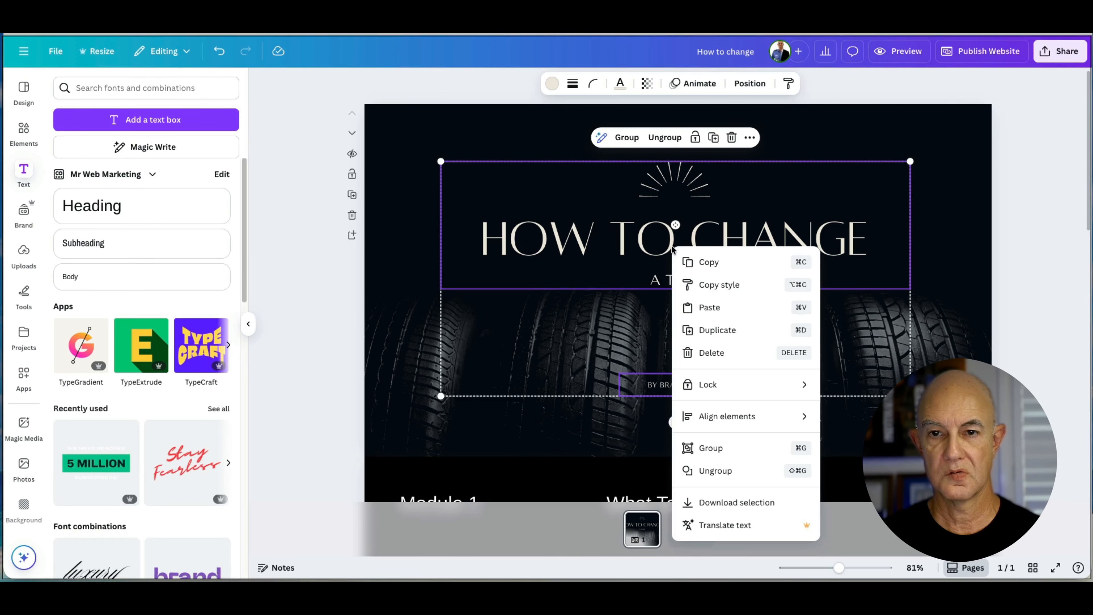
{"action": "left_click", "coordinate": [781, 262]}
{"action": "scroll", "coordinate": [1003, 329], "scroll_direction": "down", "scroll_amount": 5}
{"action": "scroll", "coordinate": [1027, 333], "scroll_direction": "down", "scroll_amount": 5}
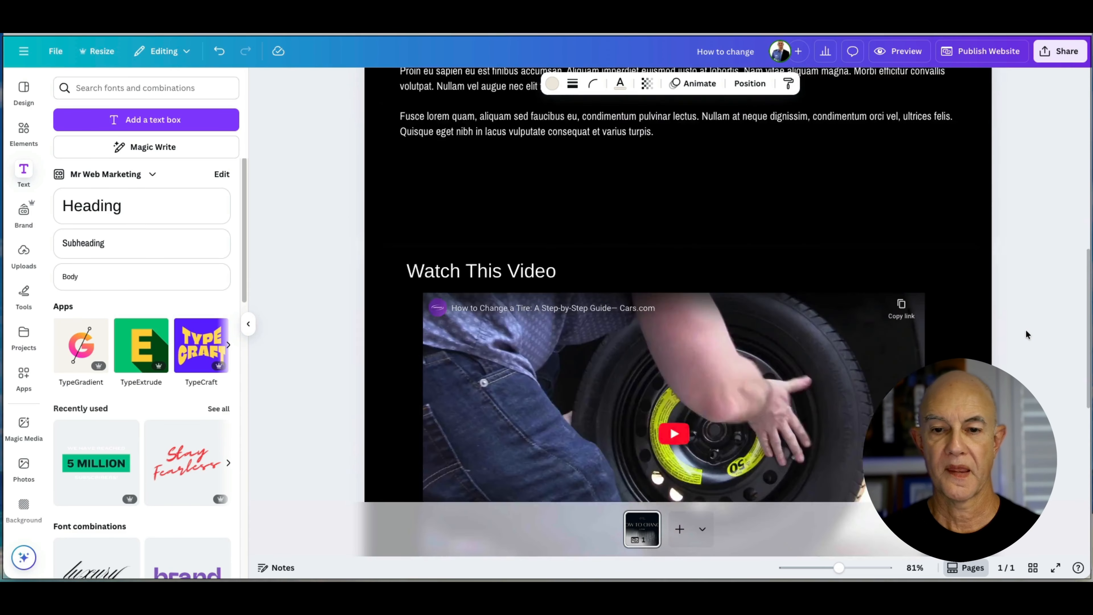
{"action": "left_click", "coordinate": [680, 529]}
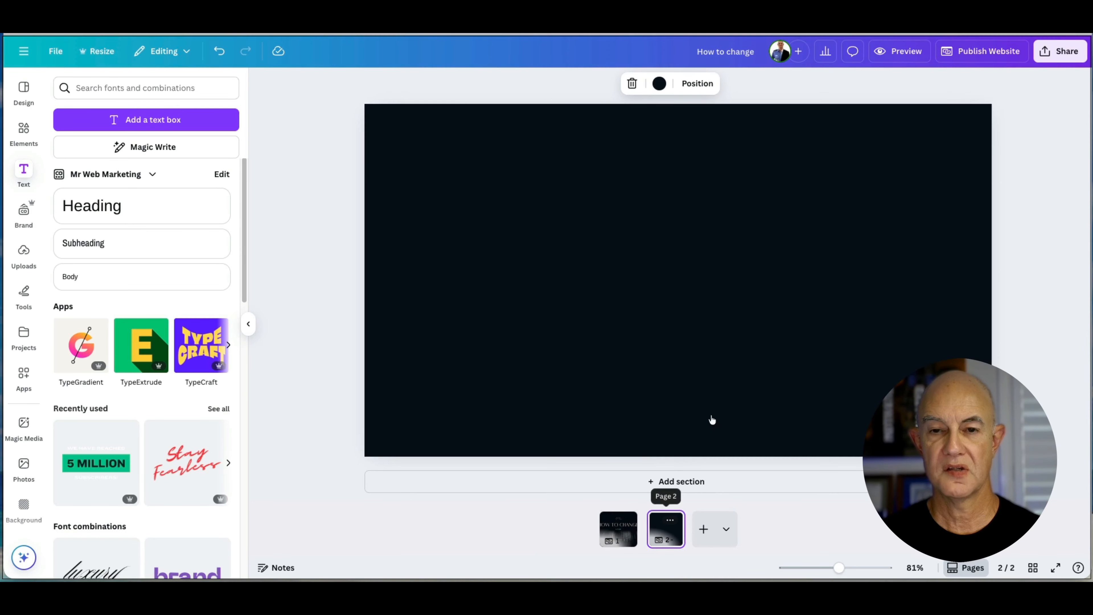
{"action": "key", "text": "ctrl+v"}
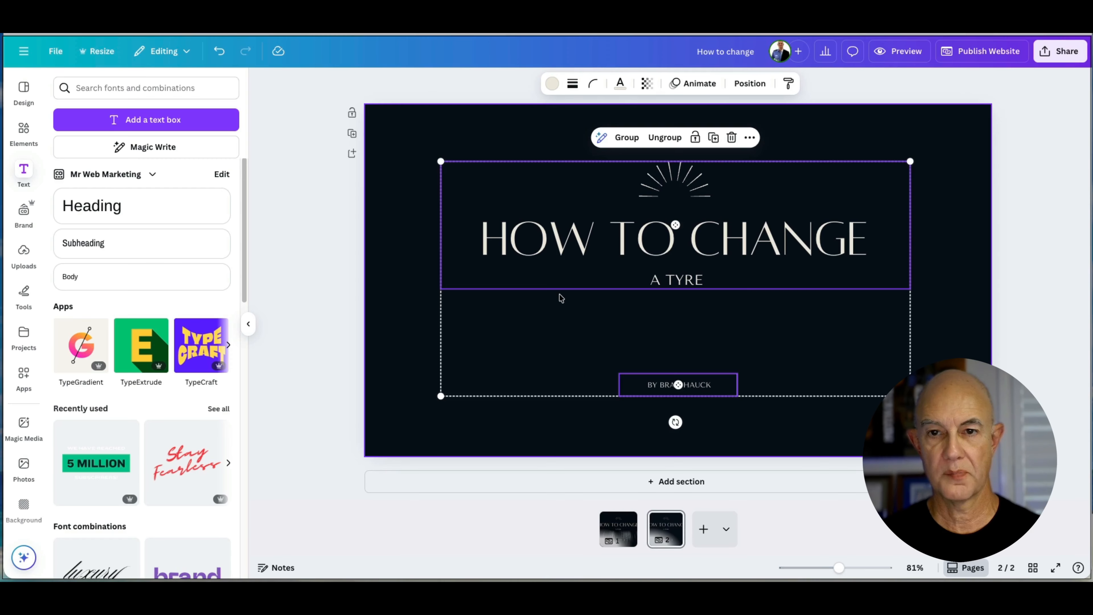
{"action": "left_click", "coordinate": [1063, 379]}
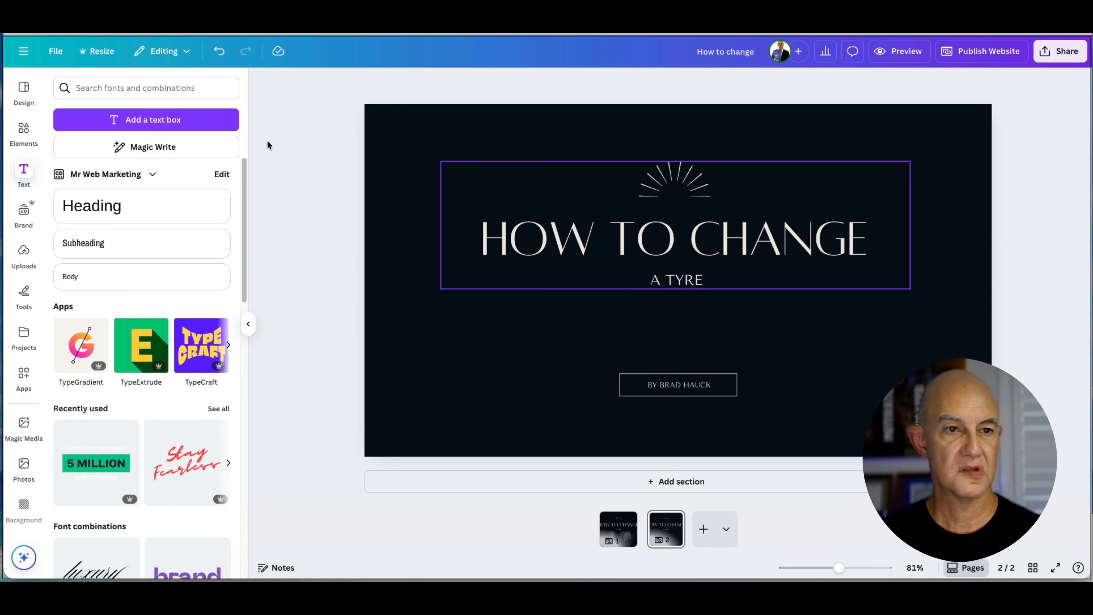
Fill page 2 with the photo of dark tyres in a row from the "car tyres" results and send it behind the title
{"action": "left_click", "coordinate": [23, 132]}
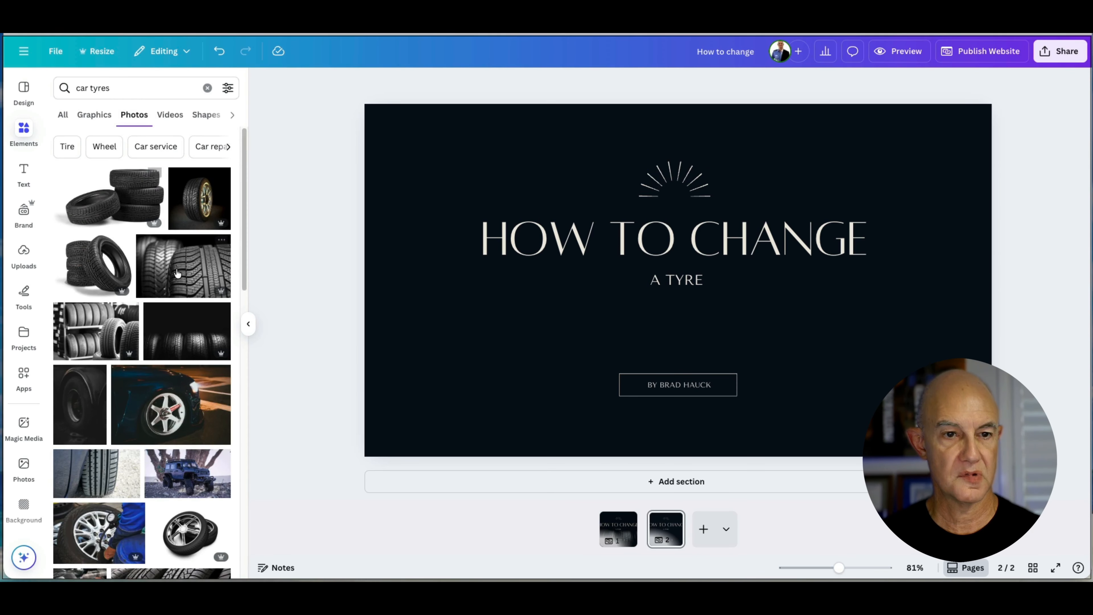
{"action": "left_click_drag", "start_coordinate": [187, 330], "coordinate": [377, 346]}
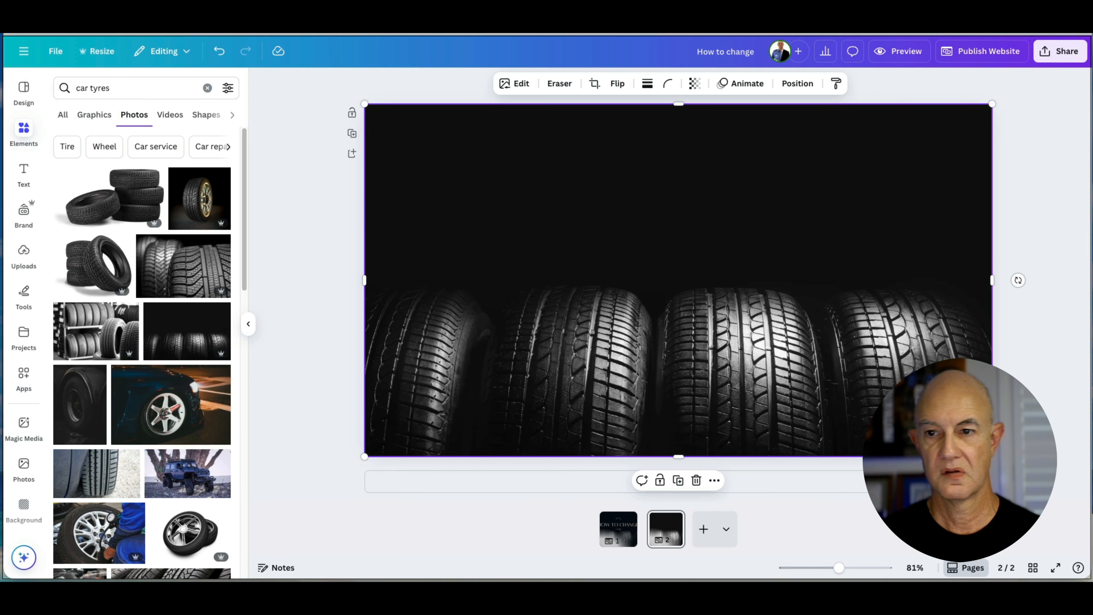
{"action": "right_click", "coordinate": [877, 356]}
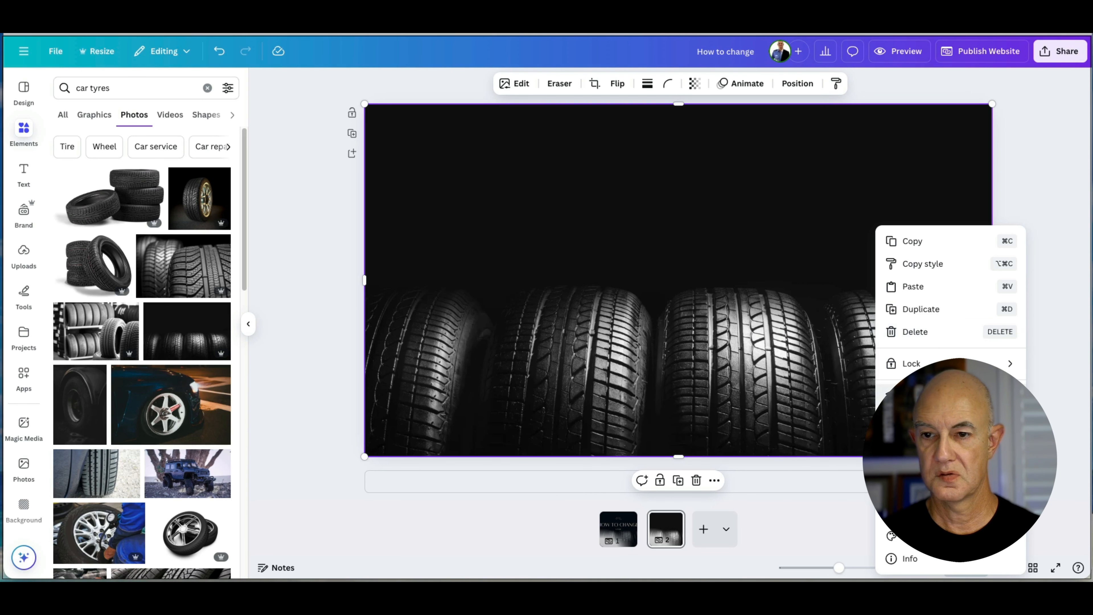
{"action": "mouse_move", "coordinate": [912, 395]}
{"action": "left_click", "coordinate": [792, 467]}
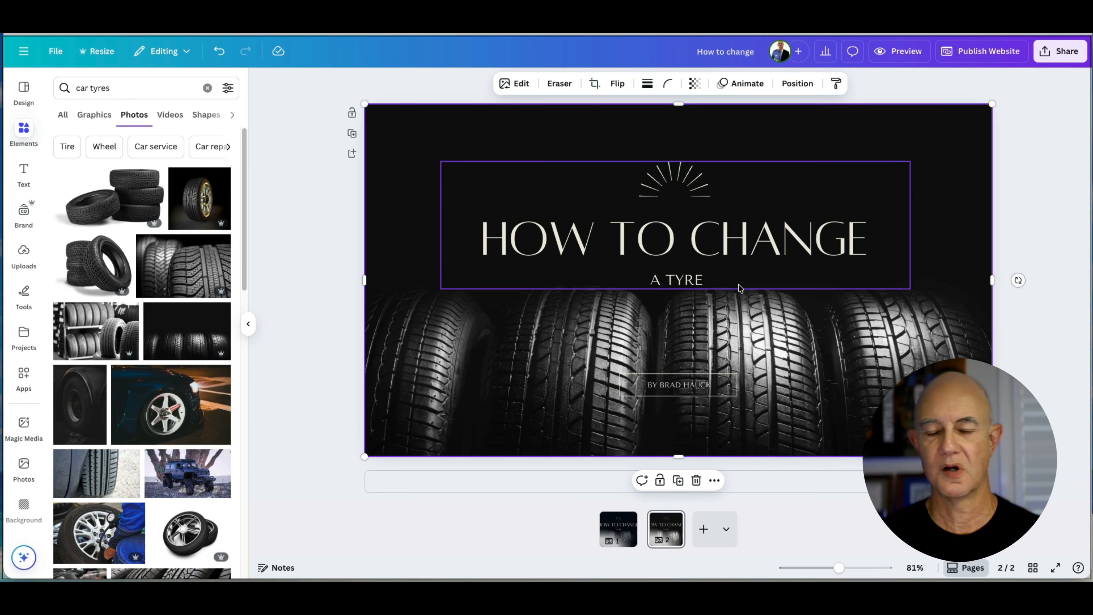
{"action": "right_click", "coordinate": [364, 211]}
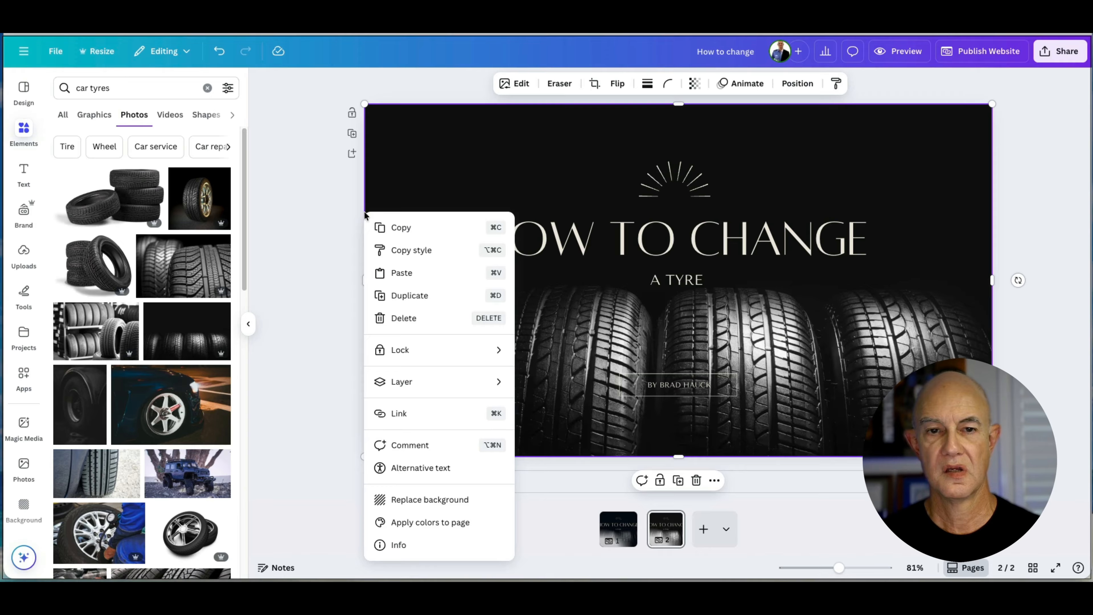
{"action": "mouse_move", "coordinate": [432, 382]}
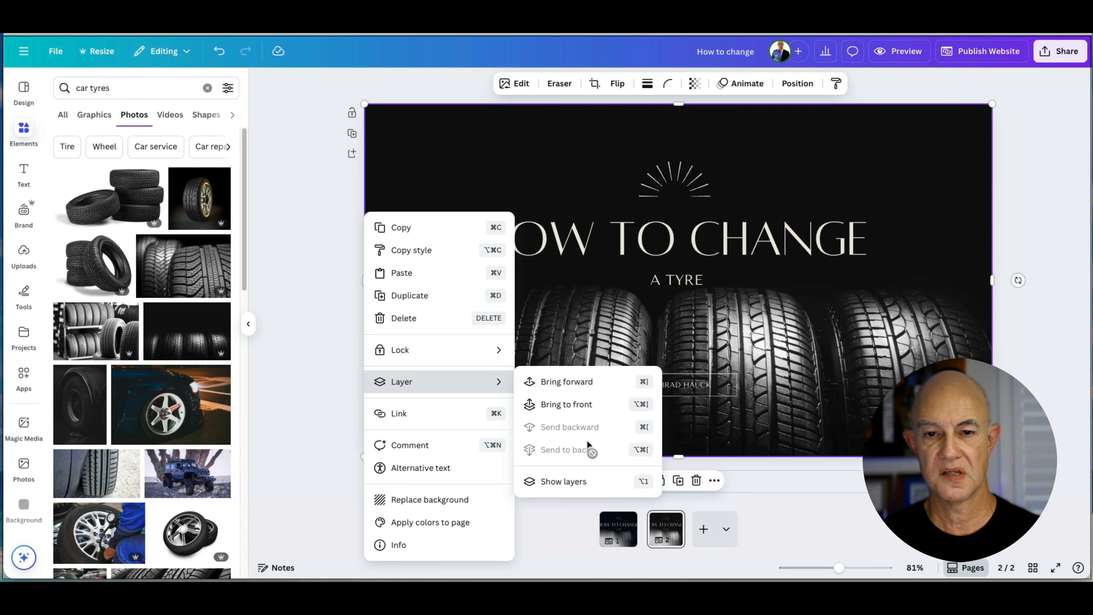
Add a blank section below the tyre cover on page 2 and set its background colour to black
{"action": "left_click", "coordinate": [1043, 280]}
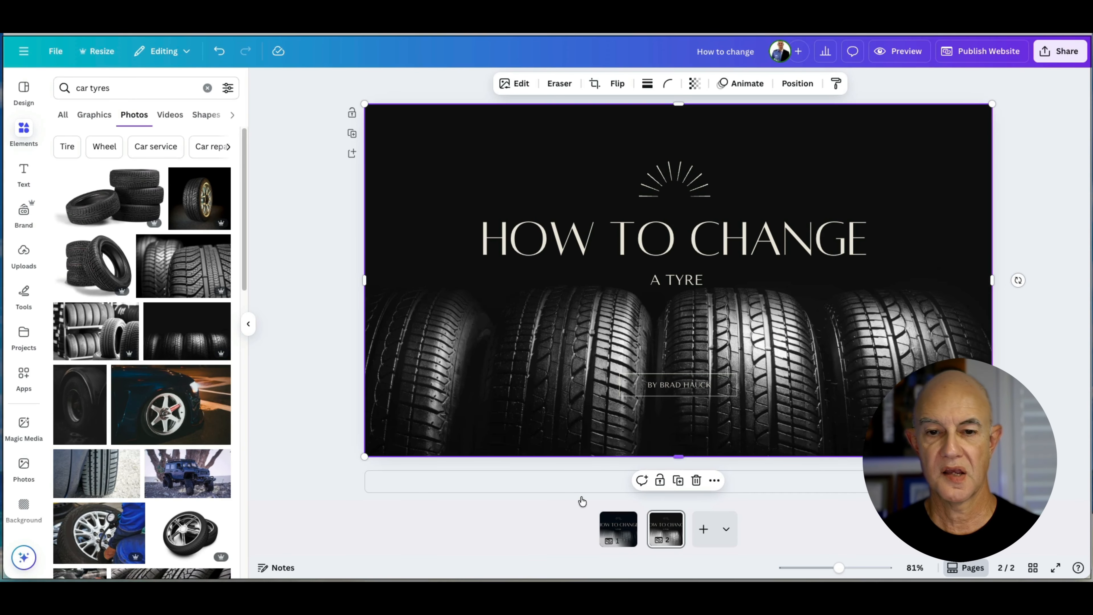
{"action": "left_click", "coordinate": [589, 487]}
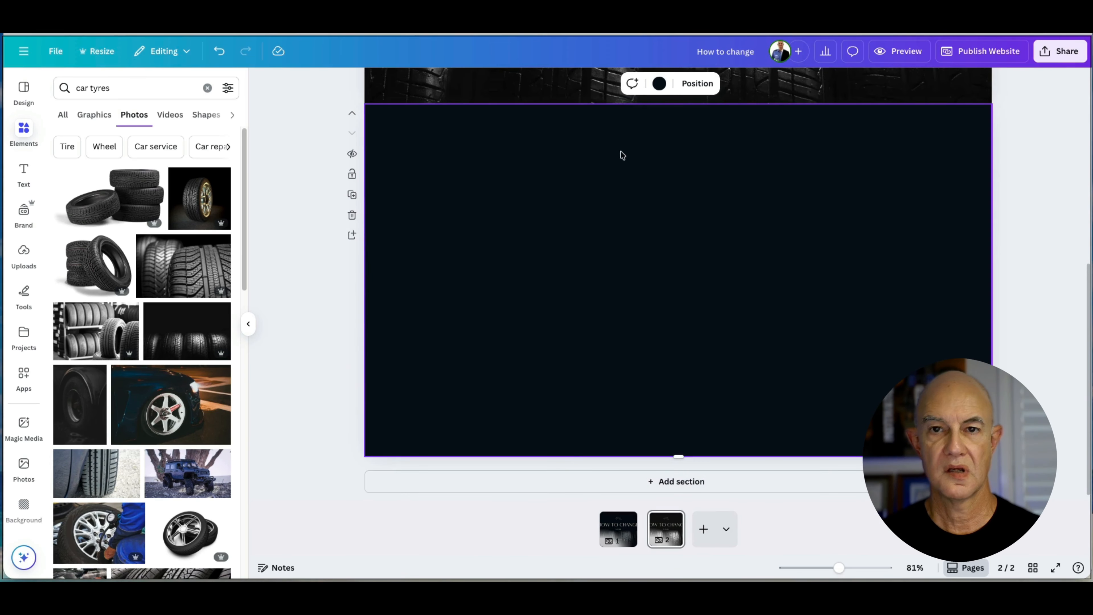
{"action": "left_click", "coordinate": [660, 84]}
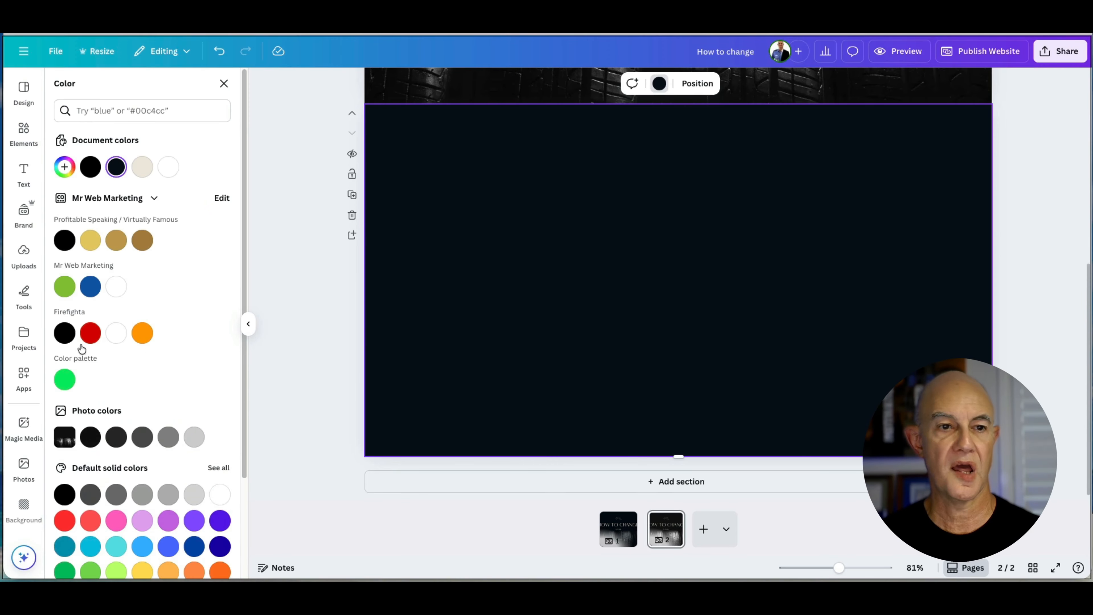
{"action": "left_click", "coordinate": [65, 333]}
{"action": "left_click", "coordinate": [288, 238]}
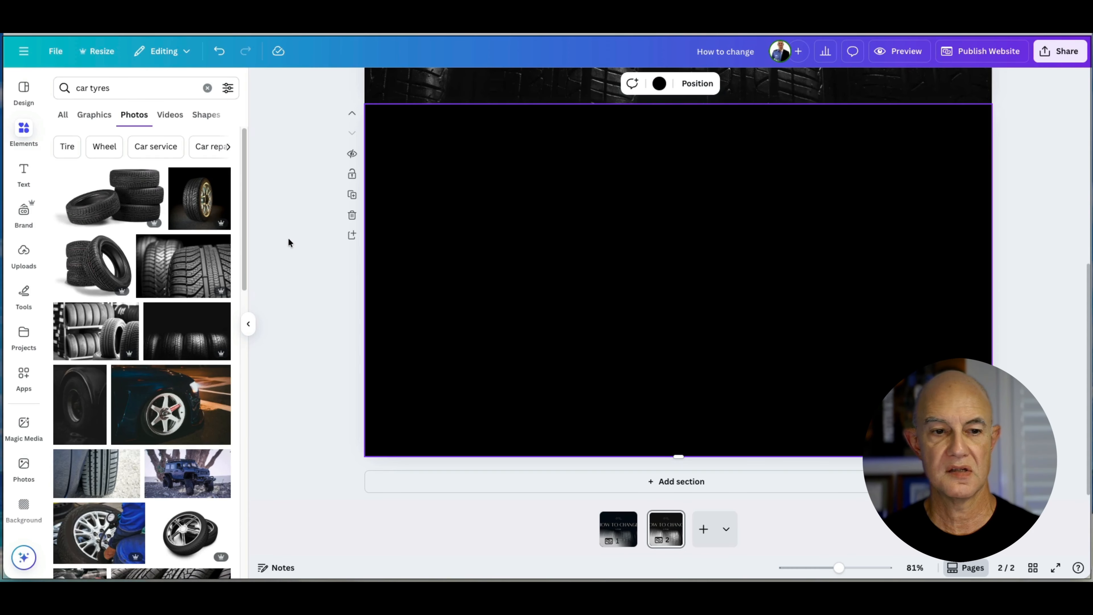
Copy the "Module 1" and "What To Do First" headings from page 1 and paste them into page 2's black section
{"action": "scroll", "coordinate": [685, 305], "scroll_direction": "up", "scroll_amount": 5}
{"action": "scroll", "coordinate": [682, 305], "scroll_direction": "down", "scroll_amount": 5}
{"action": "left_click", "coordinate": [619, 530]}
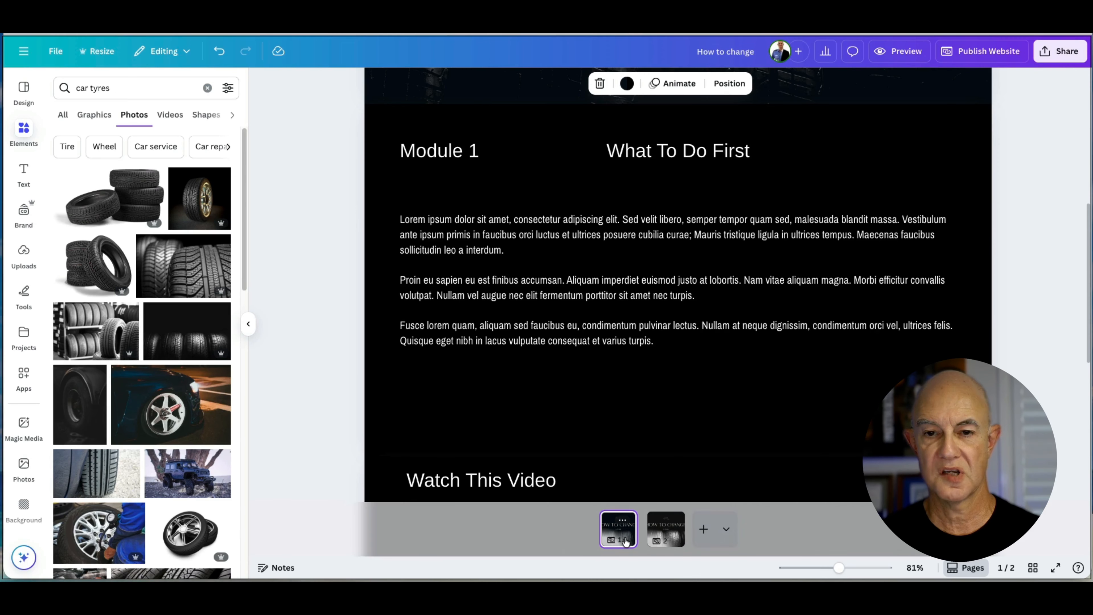
{"action": "scroll", "coordinate": [322, 170], "scroll_direction": "up", "scroll_amount": 1}
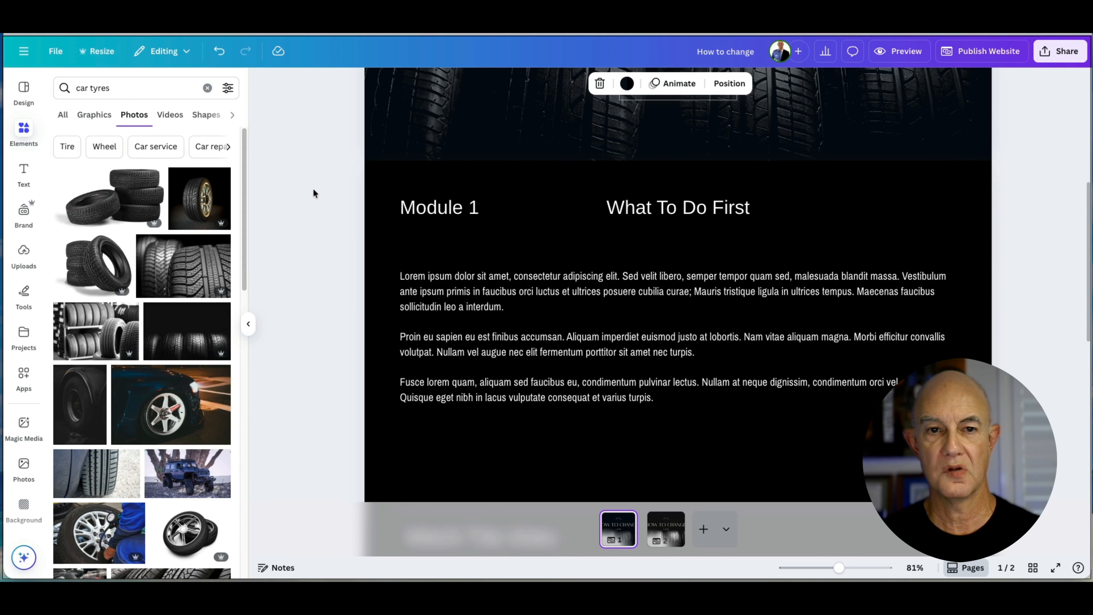
{"action": "left_click_drag", "start_coordinate": [313, 188], "coordinate": [835, 238]}
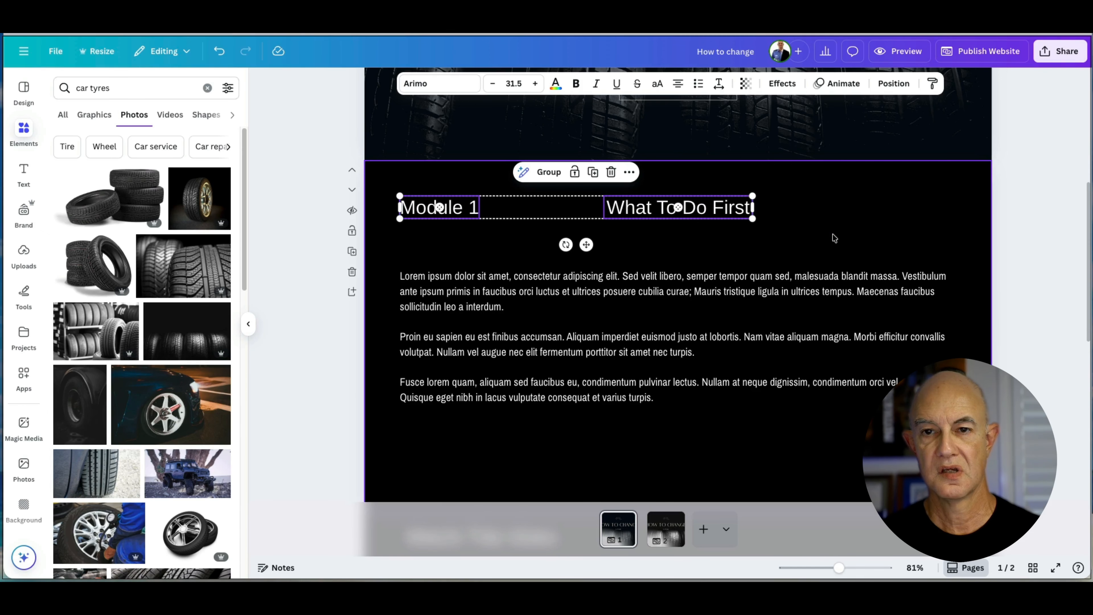
{"action": "right_click", "coordinate": [718, 214]}
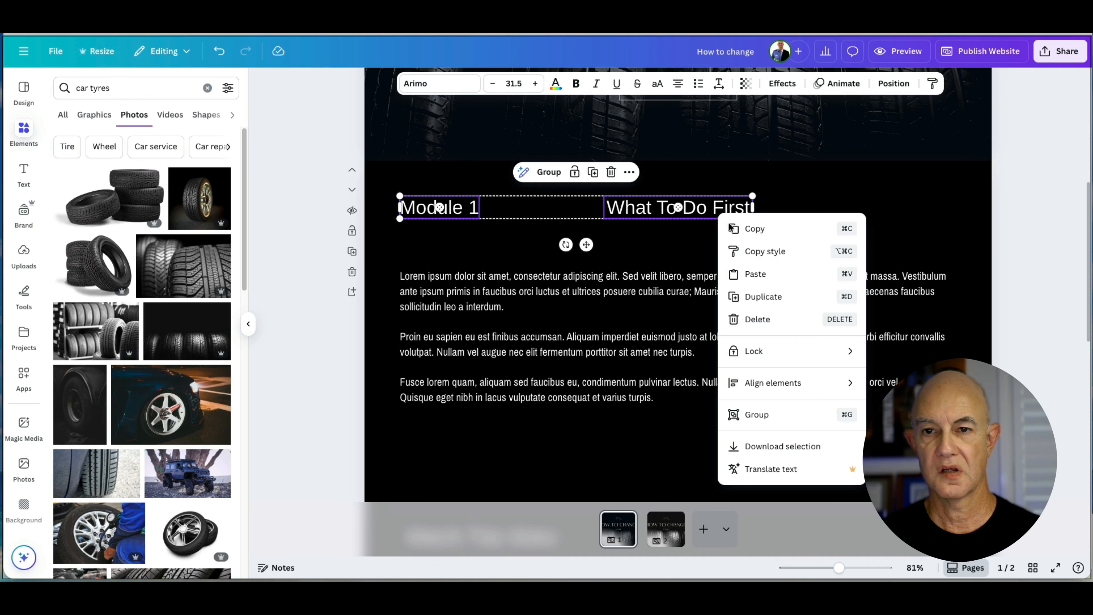
{"action": "left_click", "coordinate": [755, 236]}
{"action": "left_click", "coordinate": [668, 533]}
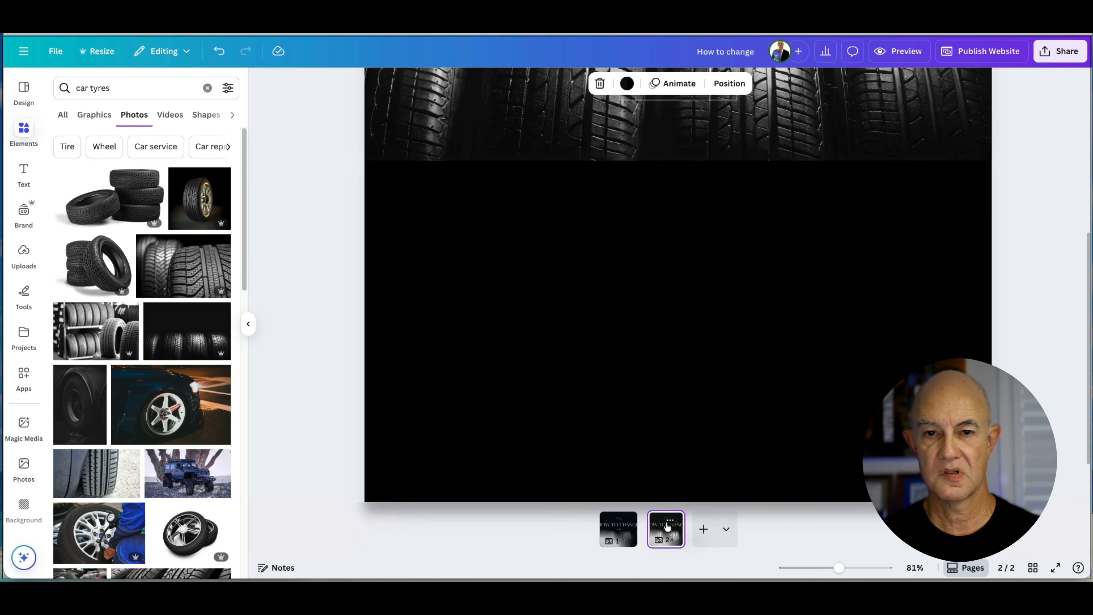
{"action": "right_click", "coordinate": [506, 179]}
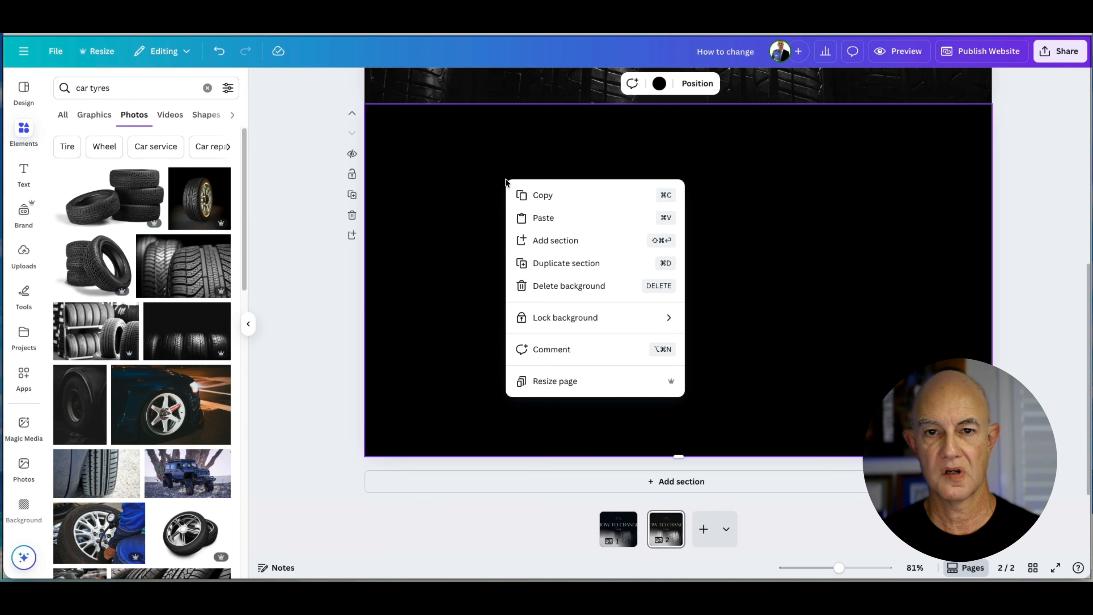
{"action": "left_click", "coordinate": [538, 218]}
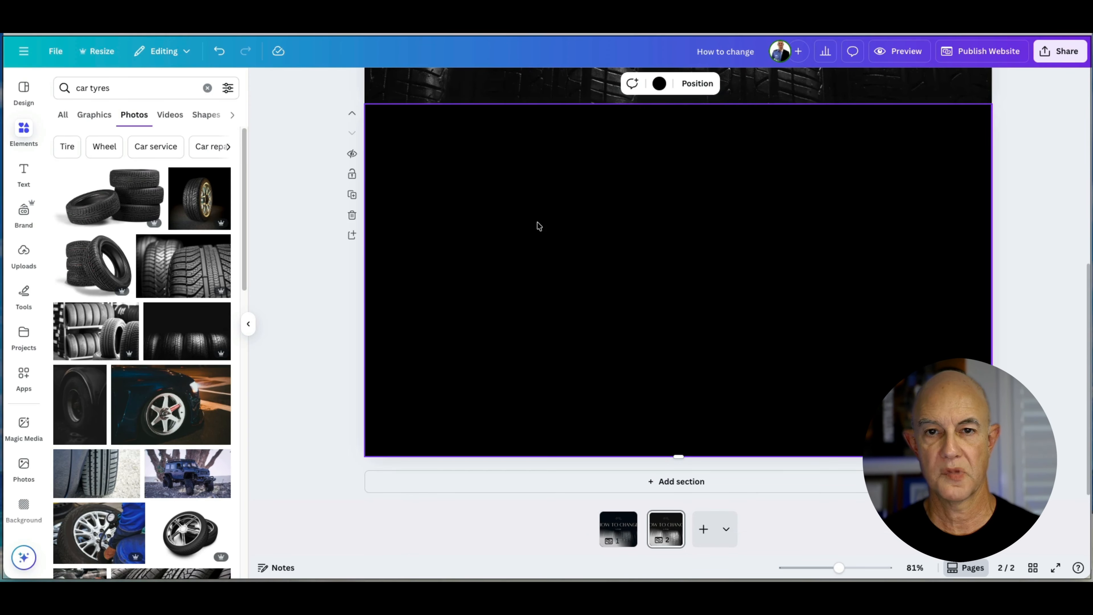
{"action": "left_click", "coordinate": [1020, 270]}
Change the pasted module heading on page 2 to "Module 2"
{"action": "double_click", "coordinate": [471, 156]}
{"action": "left_click", "coordinate": [471, 152]}
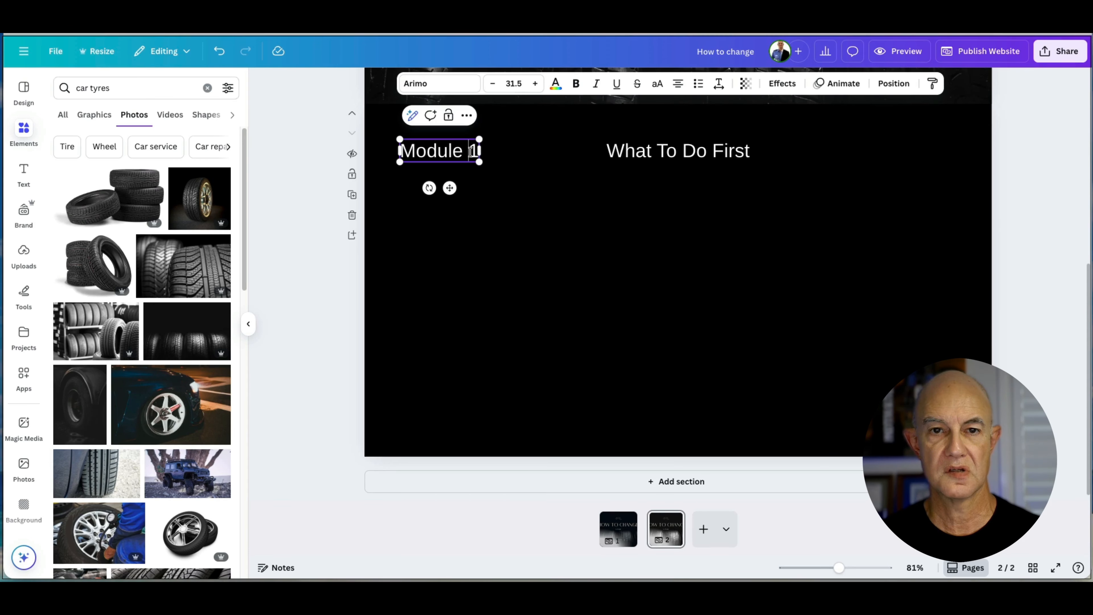
{"action": "type", "text": "2"}
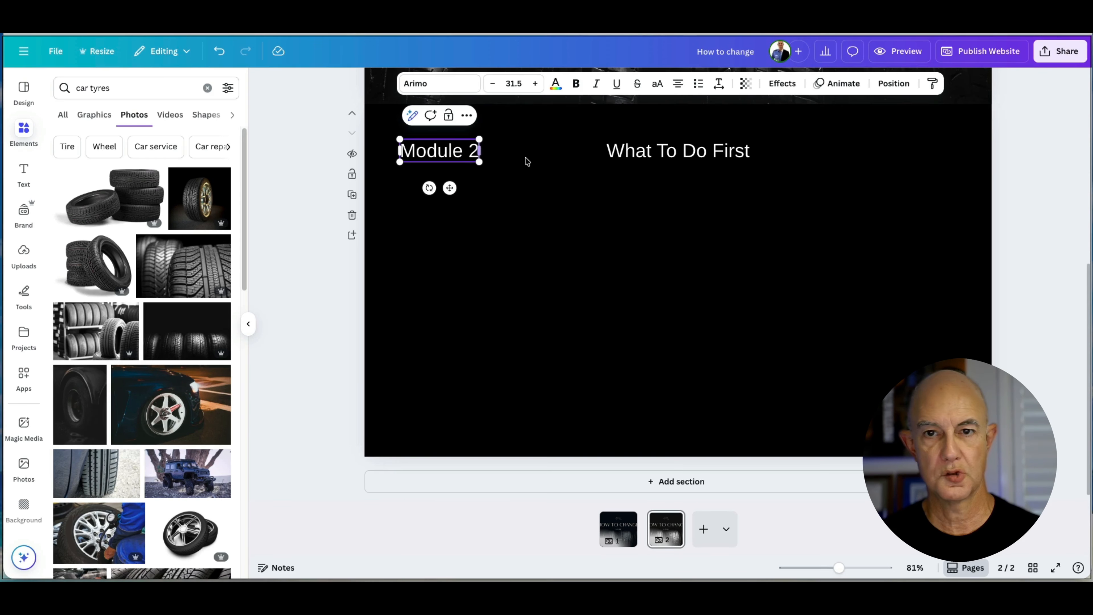
Change page 2's "What To Do First" heading to "Undoing the Wheel Nuts", widen its box to fit one line, and centre it
{"action": "left_click", "coordinate": [669, 160]}
{"action": "double_click", "coordinate": [670, 159]}
{"action": "type", "text": "Undoing the Wheel"}
{"action": "key", "text": "BackSpace"}
{"action": "type", "text": "el Nuts"}
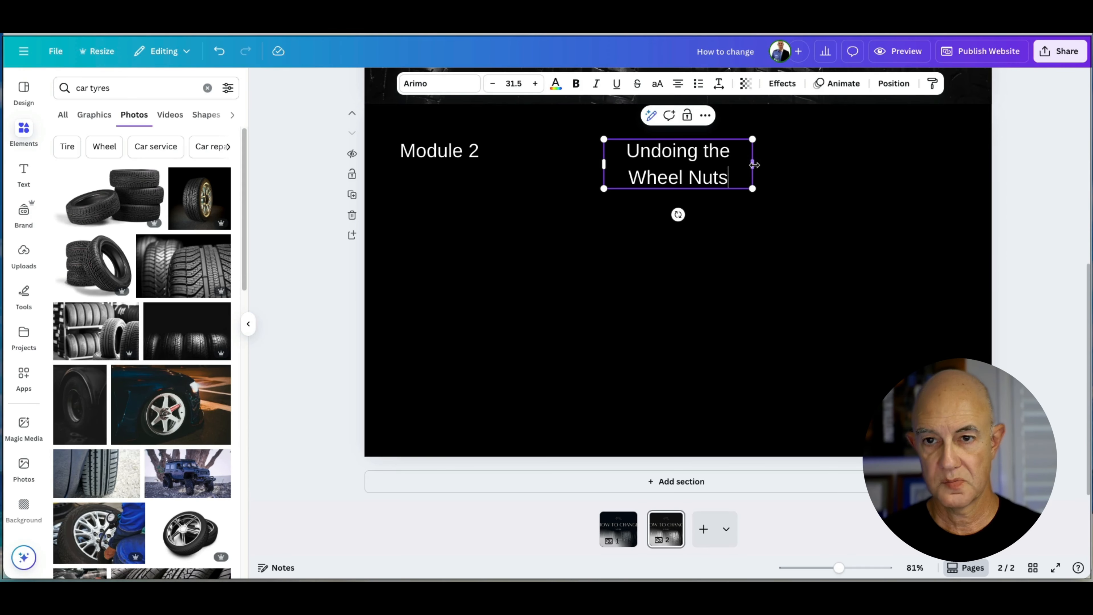
{"action": "left_click_drag", "start_coordinate": [754, 164], "coordinate": [805, 168]}
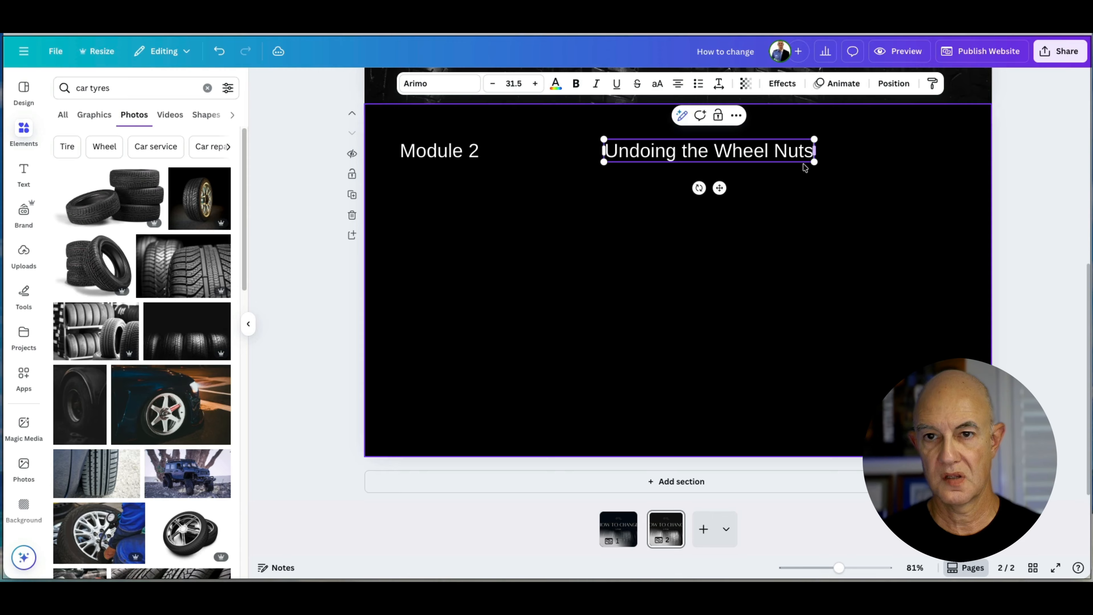
{"action": "left_click", "coordinate": [1028, 180]}
{"action": "left_click_drag", "start_coordinate": [734, 157], "coordinate": [700, 153]}
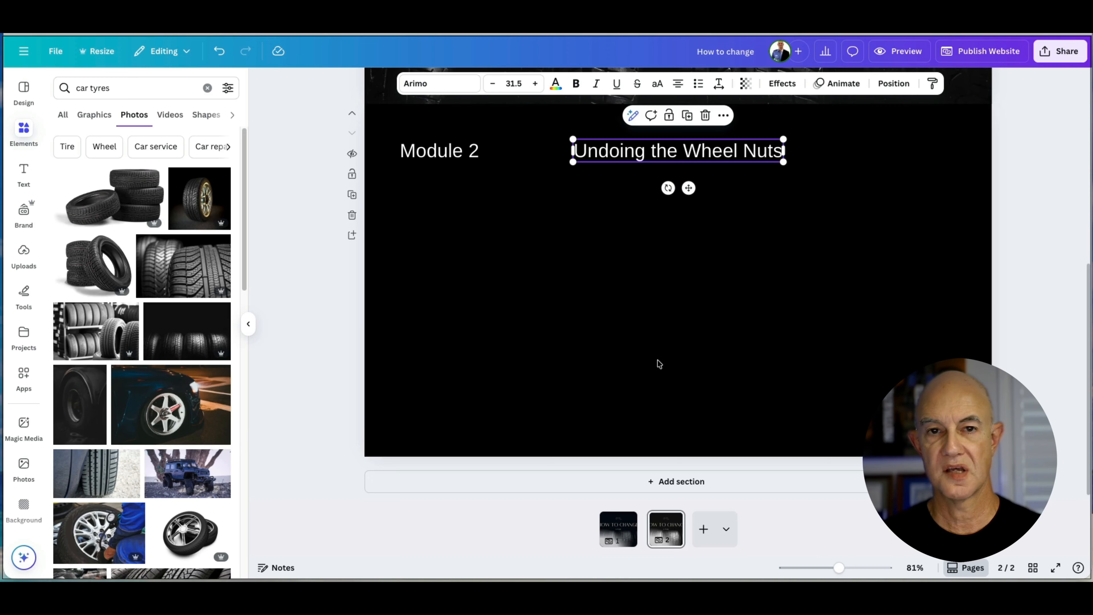
Paste the YouTube tyre-change video link into the Module 2 section, then enlarge the embedded video and centre it below the headings
{"action": "scroll", "coordinate": [1051, 369], "scroll_direction": "up", "scroll_amount": 4}
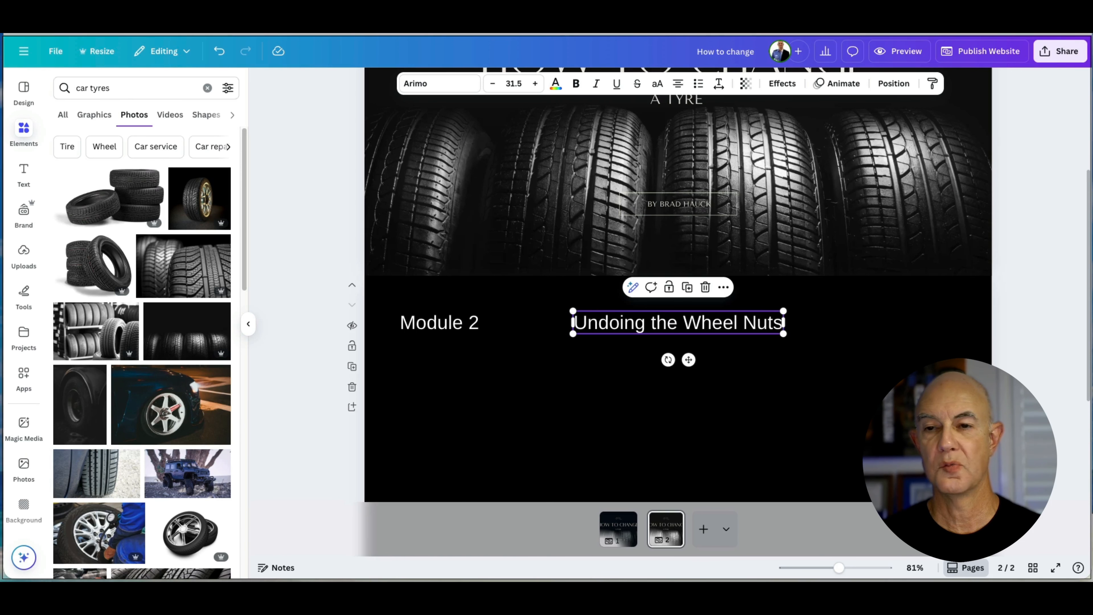
{"action": "scroll", "coordinate": [843, 425], "scroll_direction": "down", "scroll_amount": 4}
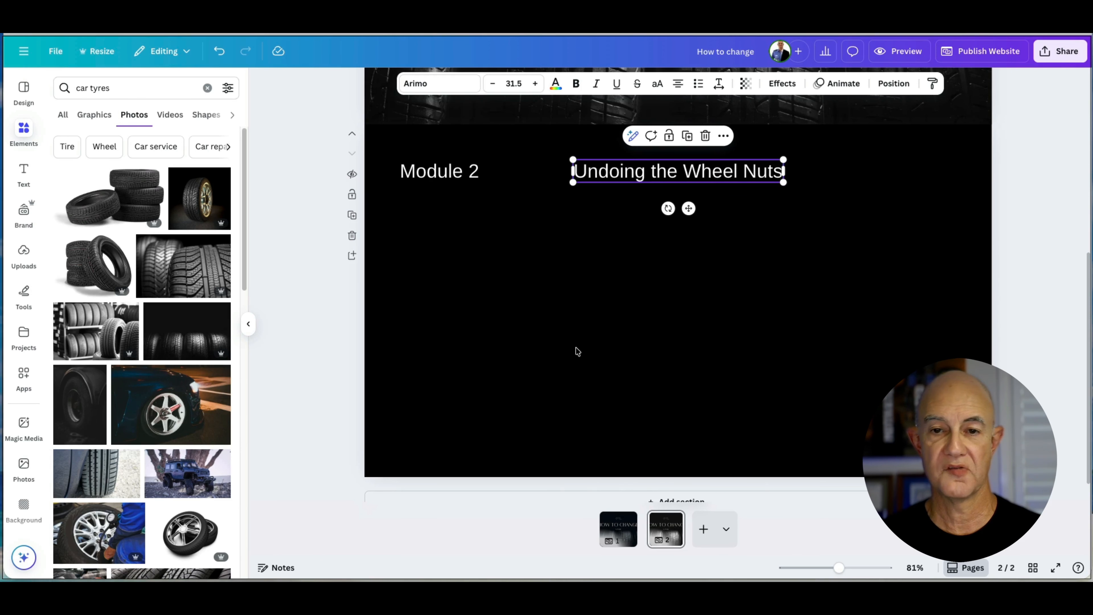
{"action": "right_click", "coordinate": [578, 351]}
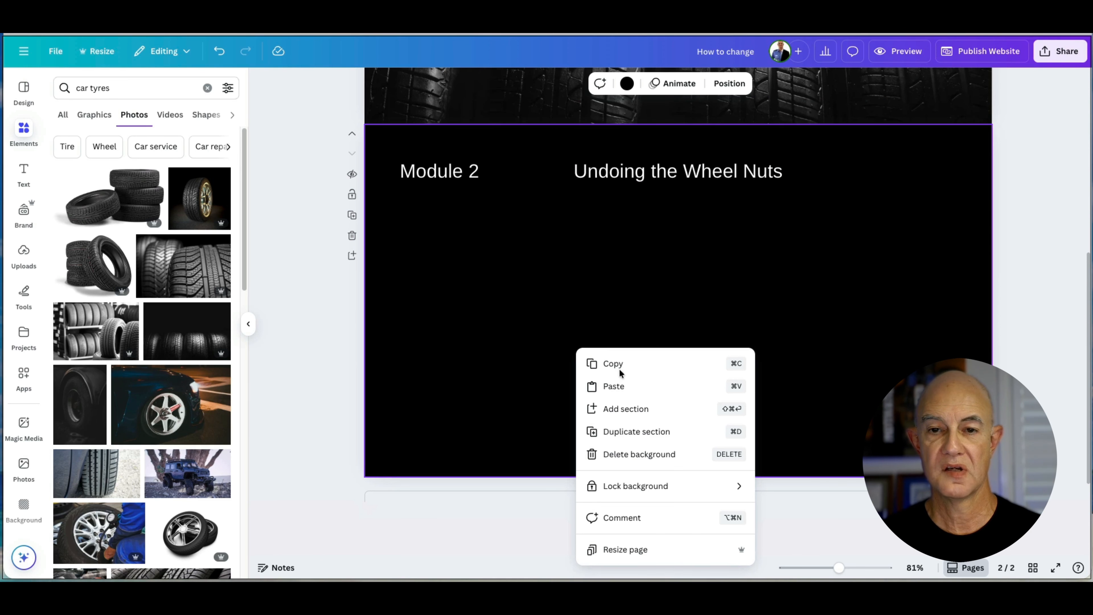
{"action": "left_click", "coordinate": [627, 386]}
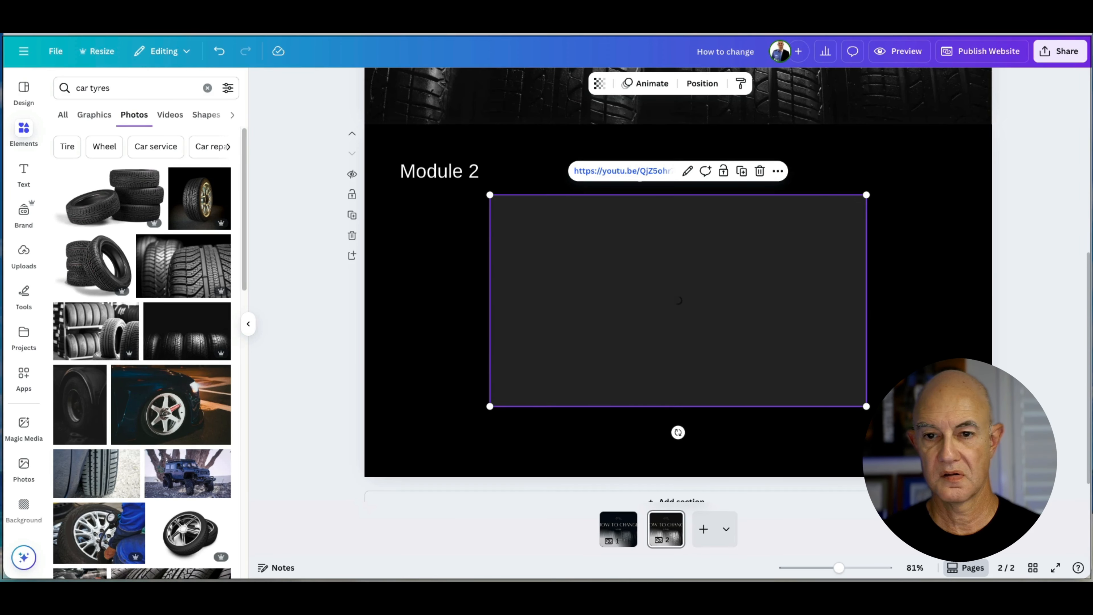
{"action": "left_click", "coordinate": [878, 373]}
{"action": "left_click_drag", "start_coordinate": [741, 352], "coordinate": [695, 365]}
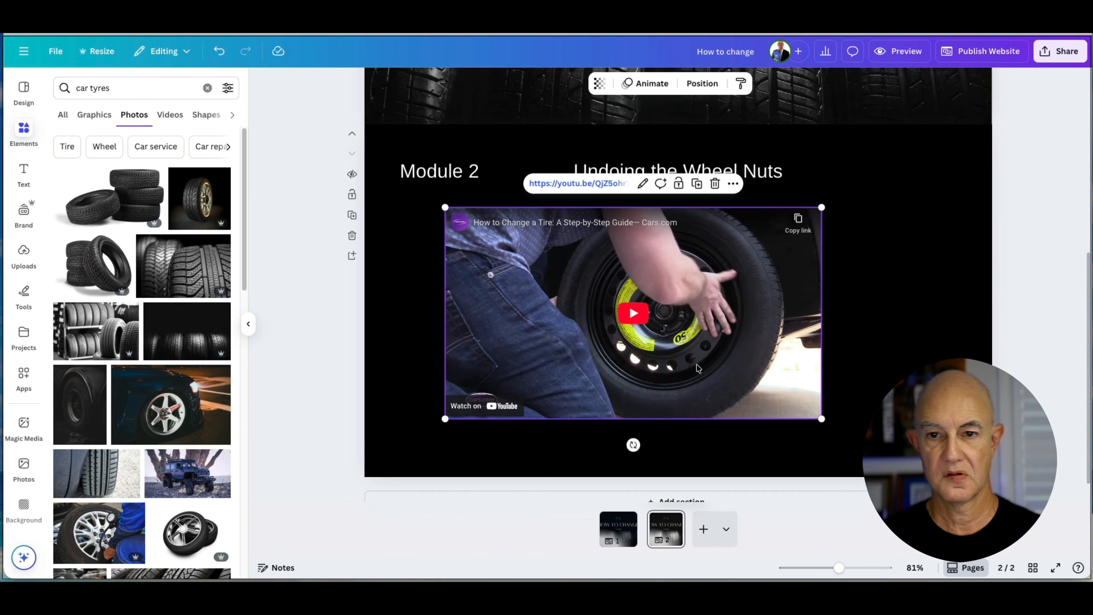
{"action": "left_click_drag", "start_coordinate": [820, 419], "coordinate": [885, 457]}
{"action": "mouse_move", "coordinate": [706, 384]}
{"action": "left_mouse_down"}
{"action": "mouse_move", "coordinate": [736, 383]}
{"action": "mouse_move", "coordinate": [719, 380]}
{"action": "left_mouse_up"}
Review page 1's module text and video sections, and compare them with page 2's cover and Module 2 section
{"action": "left_click", "coordinate": [629, 537]}
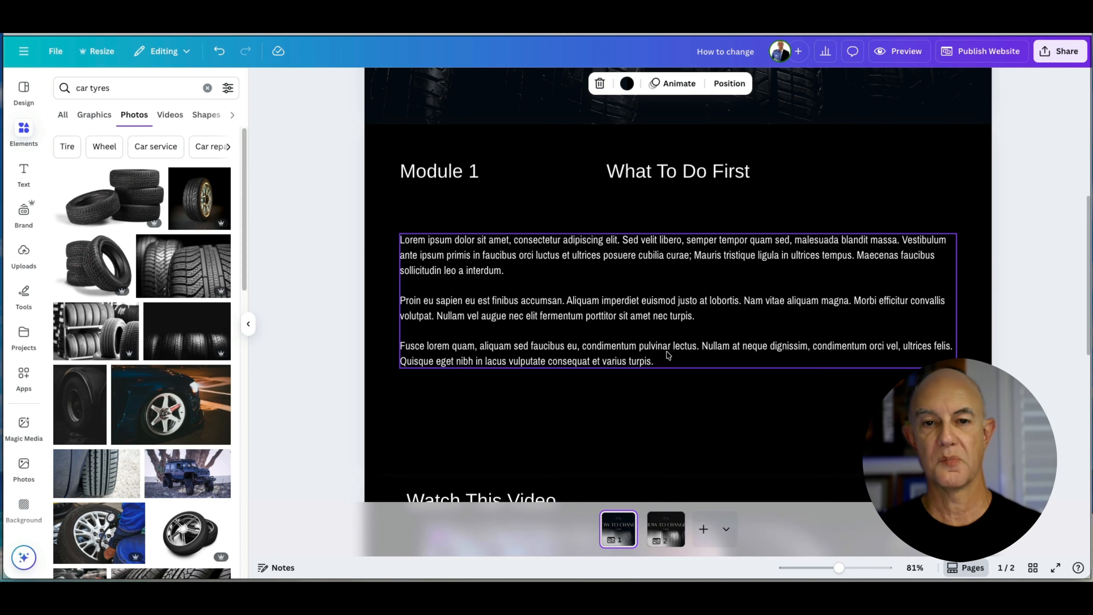
{"action": "scroll", "coordinate": [625, 416], "scroll_direction": "down", "scroll_amount": 5}
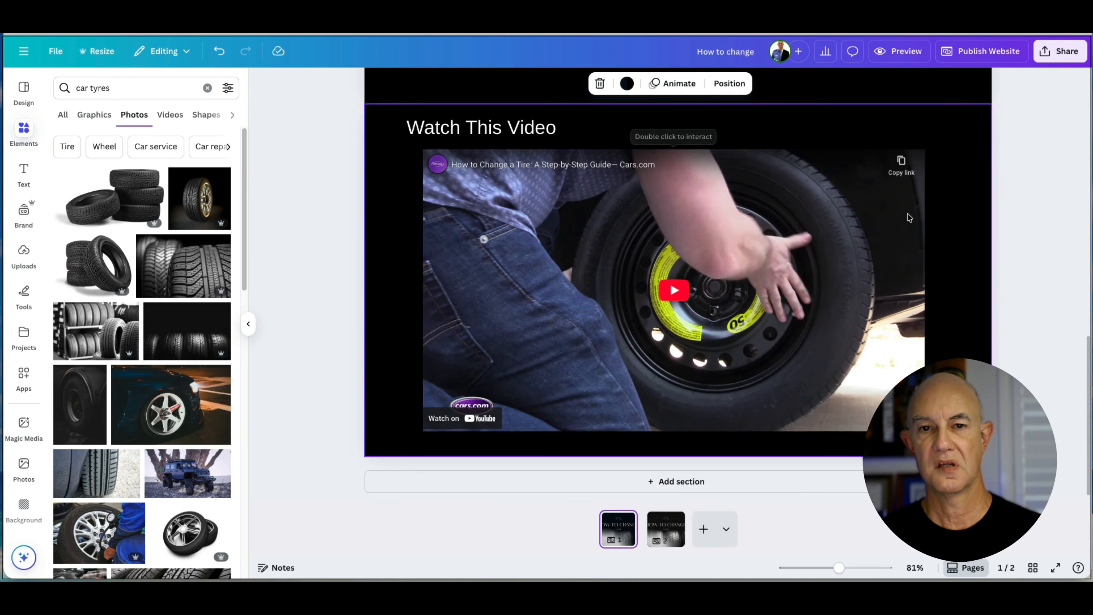
{"action": "scroll", "coordinate": [676, 482], "scroll_direction": "up", "scroll_amount": 2}
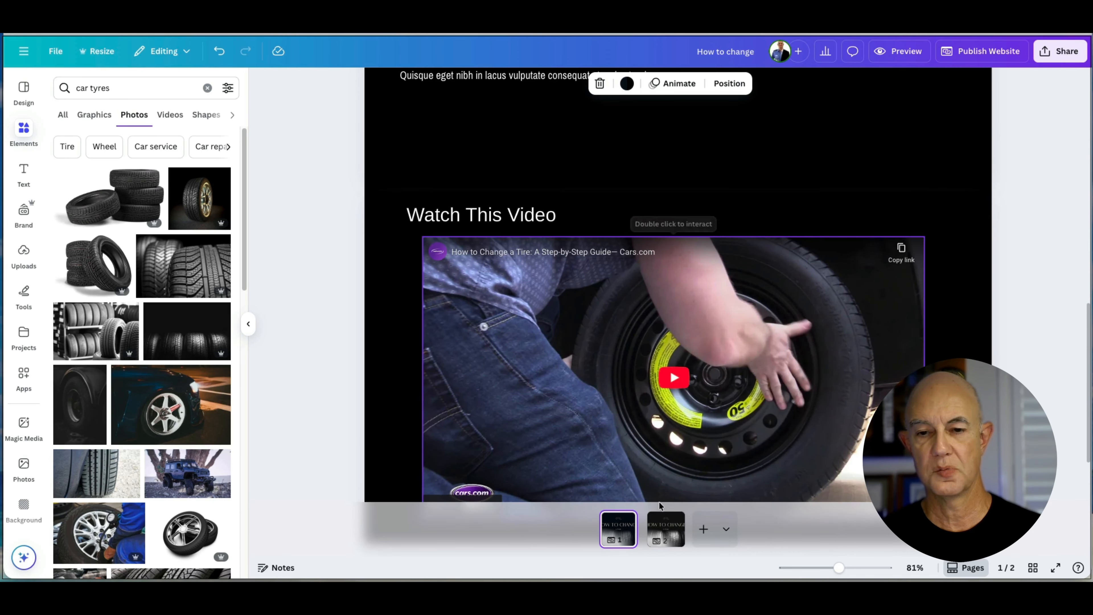
{"action": "left_click", "coordinate": [666, 528]}
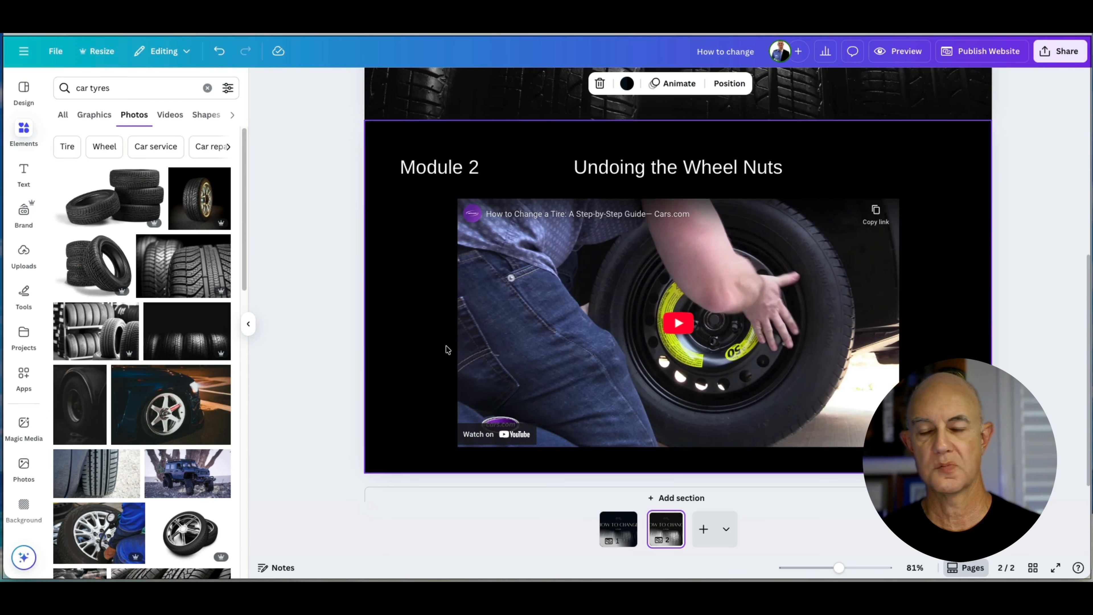
{"action": "scroll", "coordinate": [959, 341], "scroll_direction": "down", "scroll_amount": 1}
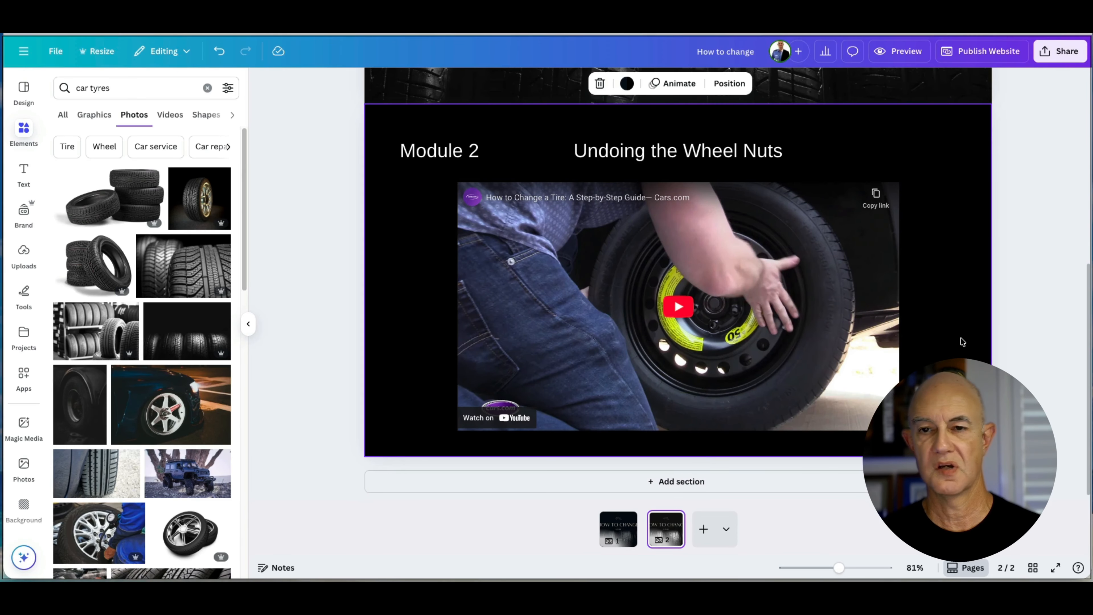
{"action": "scroll", "coordinate": [962, 346], "scroll_direction": "up", "scroll_amount": 2}
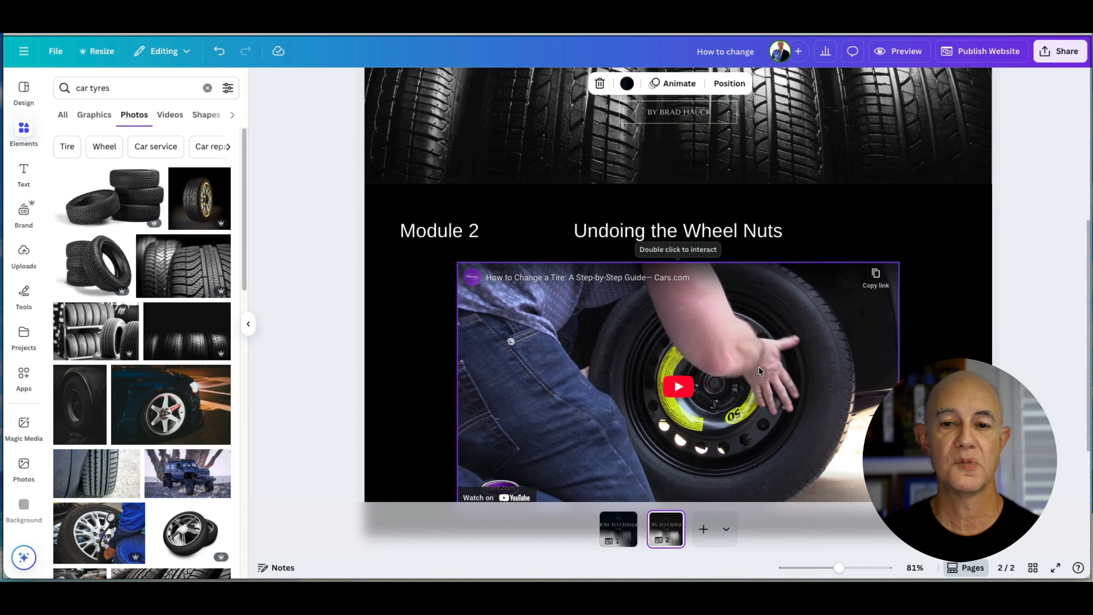
{"action": "scroll", "coordinate": [761, 372], "scroll_direction": "up", "scroll_amount": 4}
{"action": "scroll", "coordinate": [760, 369], "scroll_direction": "up", "scroll_amount": 2}
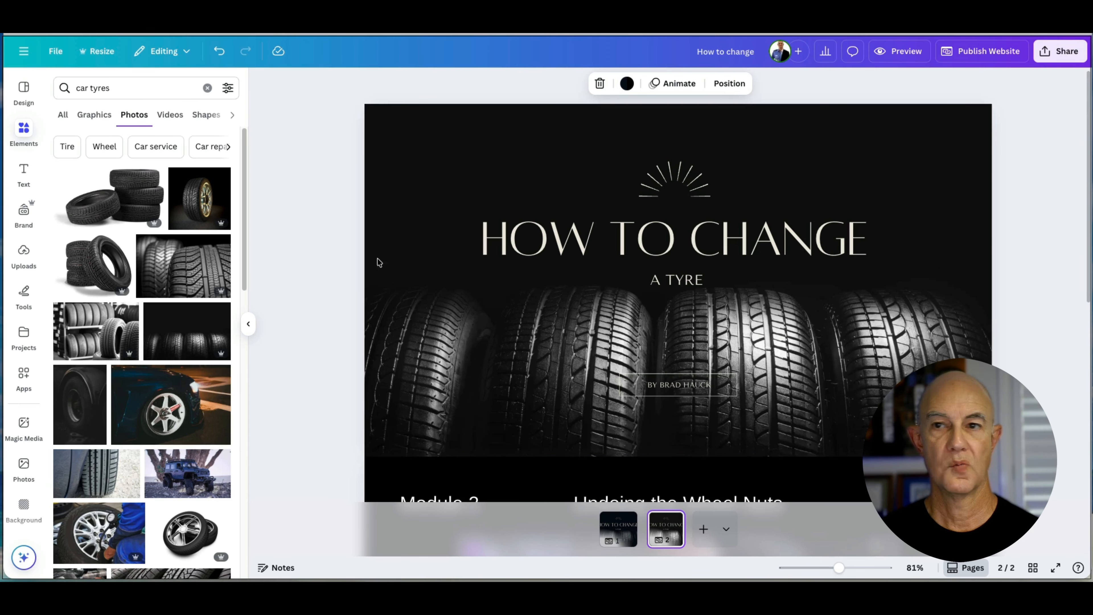
{"action": "scroll", "coordinate": [970, 326], "scroll_direction": "down", "scroll_amount": 3}
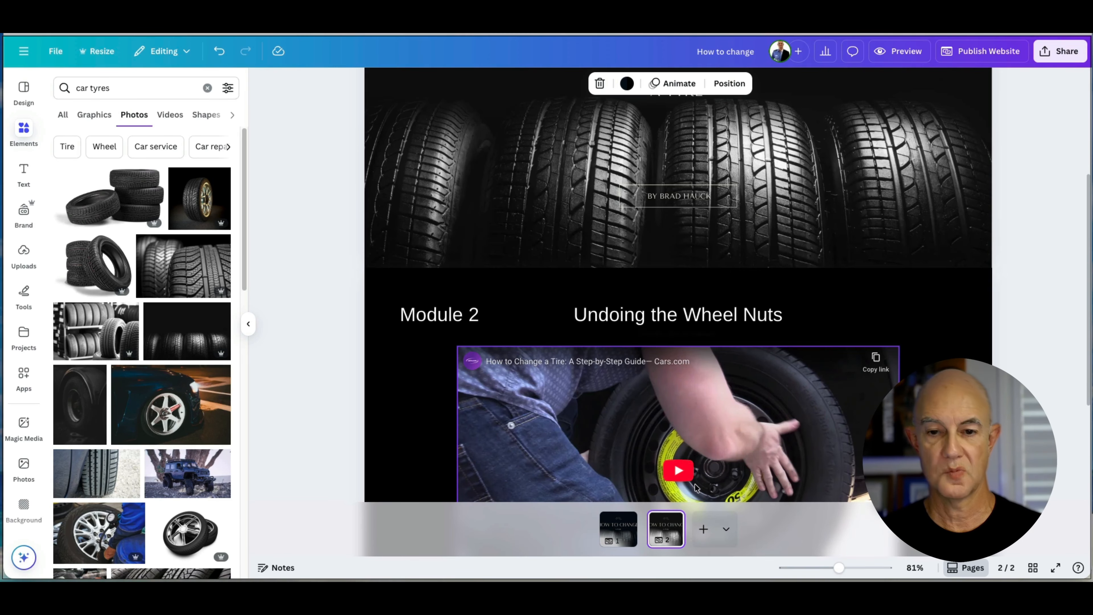
Set the page title of page 1 to "Home"
{"action": "right_click", "coordinate": [621, 519]}
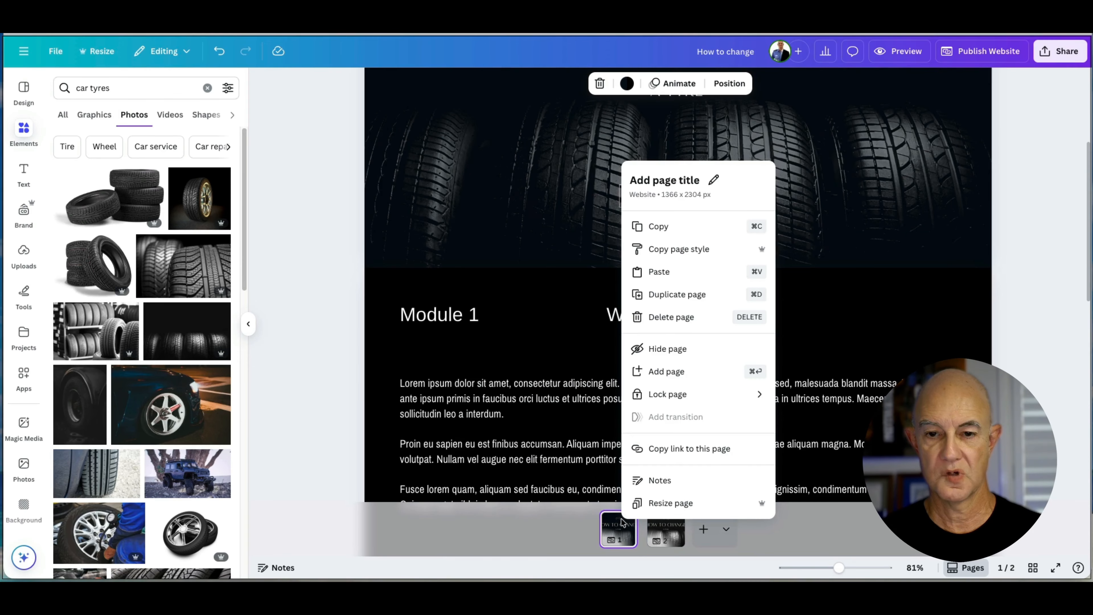
{"action": "left_click", "coordinate": [715, 180]}
{"action": "type", "text": "Home"}
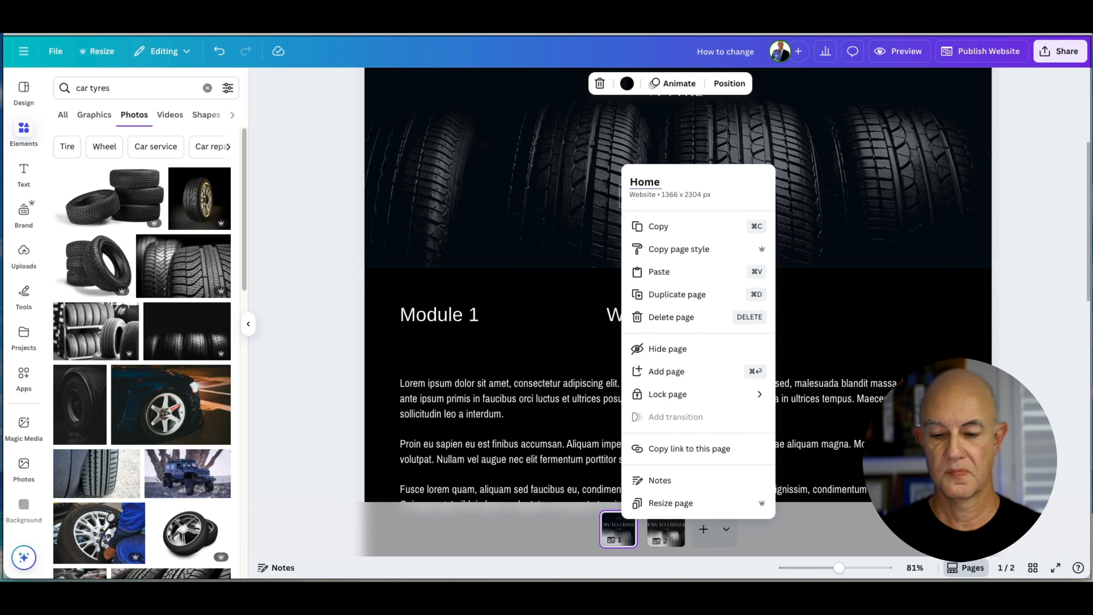
{"action": "key", "text": "Return"}
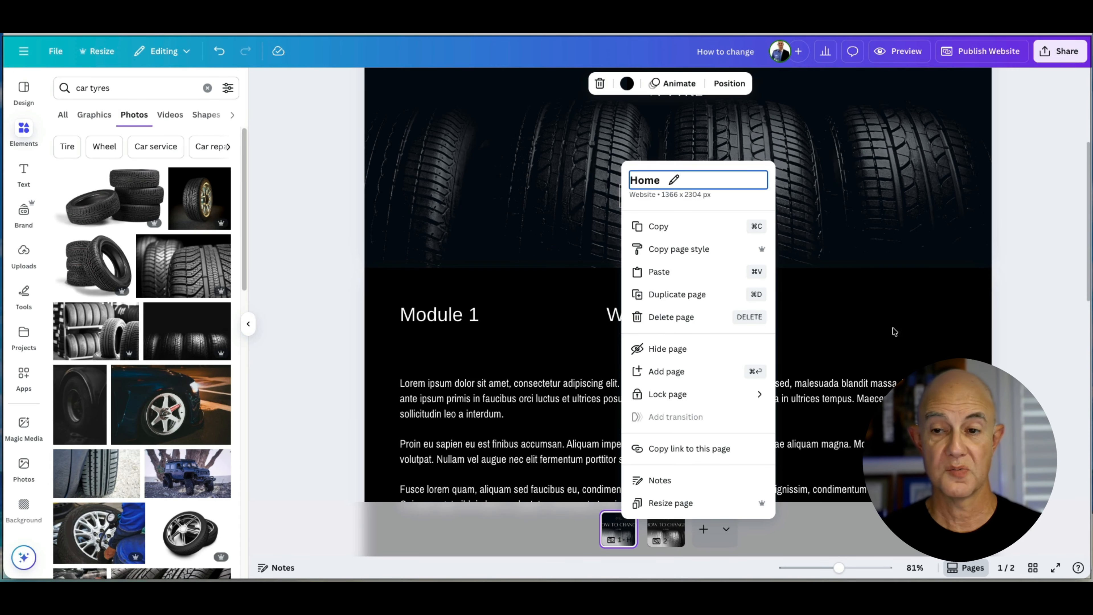
{"action": "left_click", "coordinate": [638, 557]}
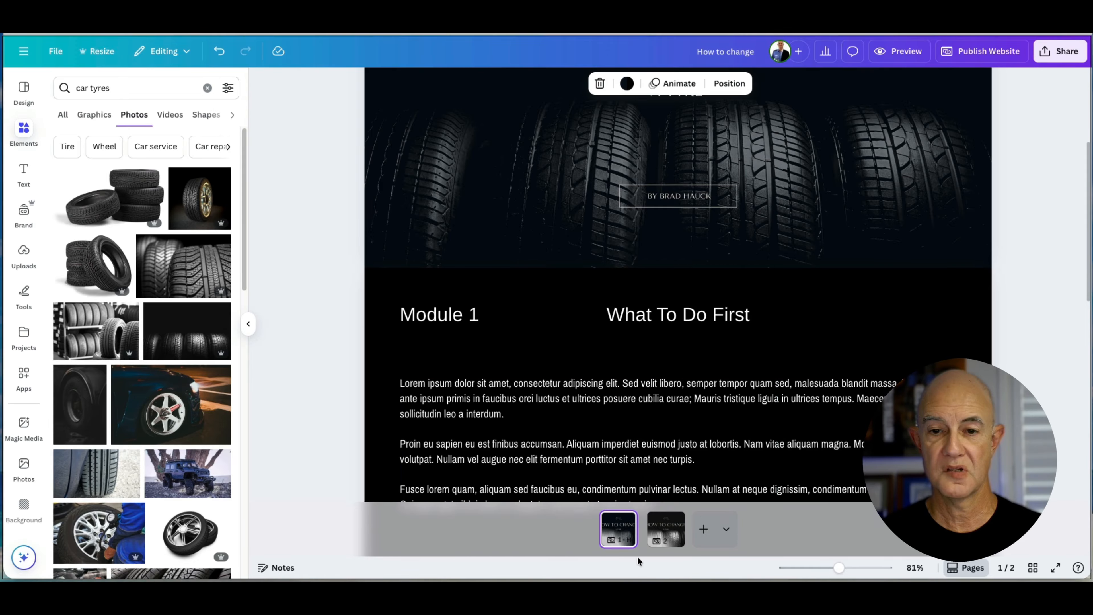
Set the page title of page 2 to "Module 2"
{"action": "right_click", "coordinate": [666, 529]}
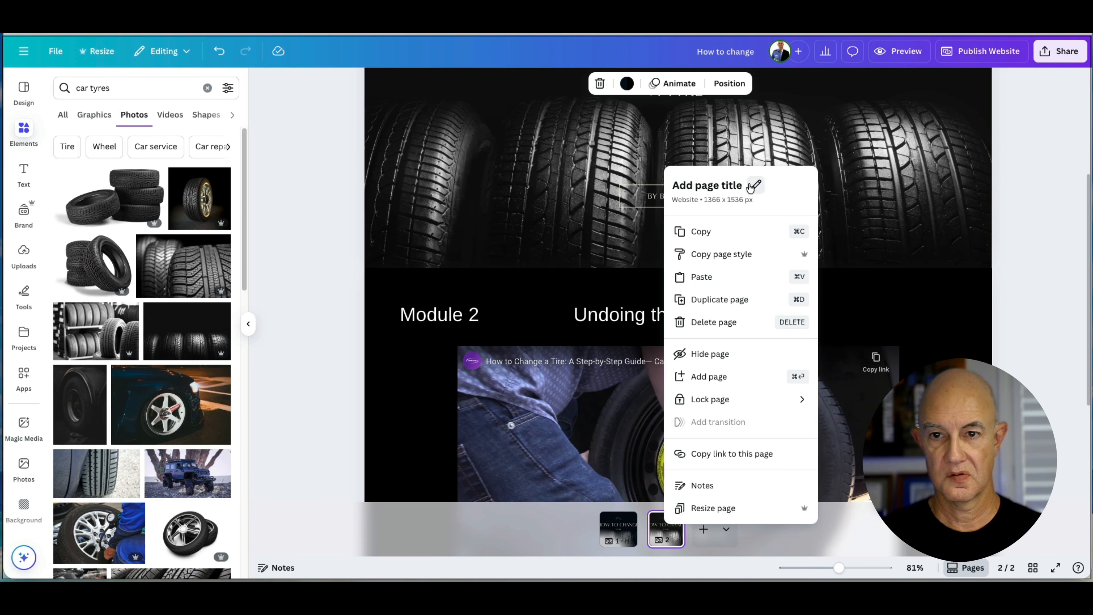
{"action": "left_click", "coordinate": [723, 186]}
{"action": "type", "text": "Module 2"}
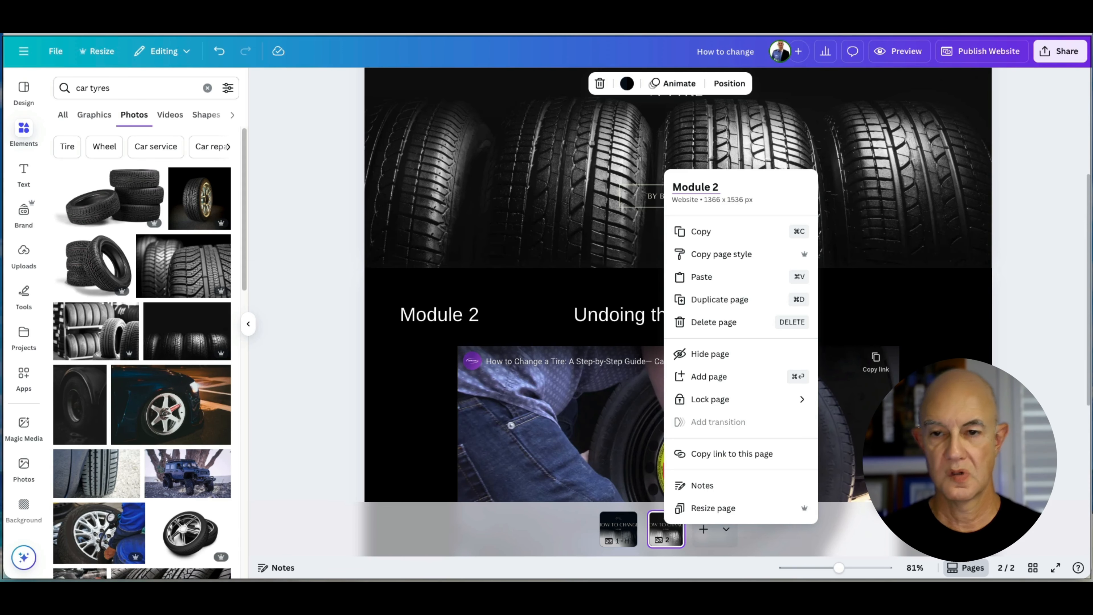
Change the page title of page 1 to "Module 1"
{"action": "left_click", "coordinate": [1031, 293]}
{"action": "right_click", "coordinate": [618, 529]}
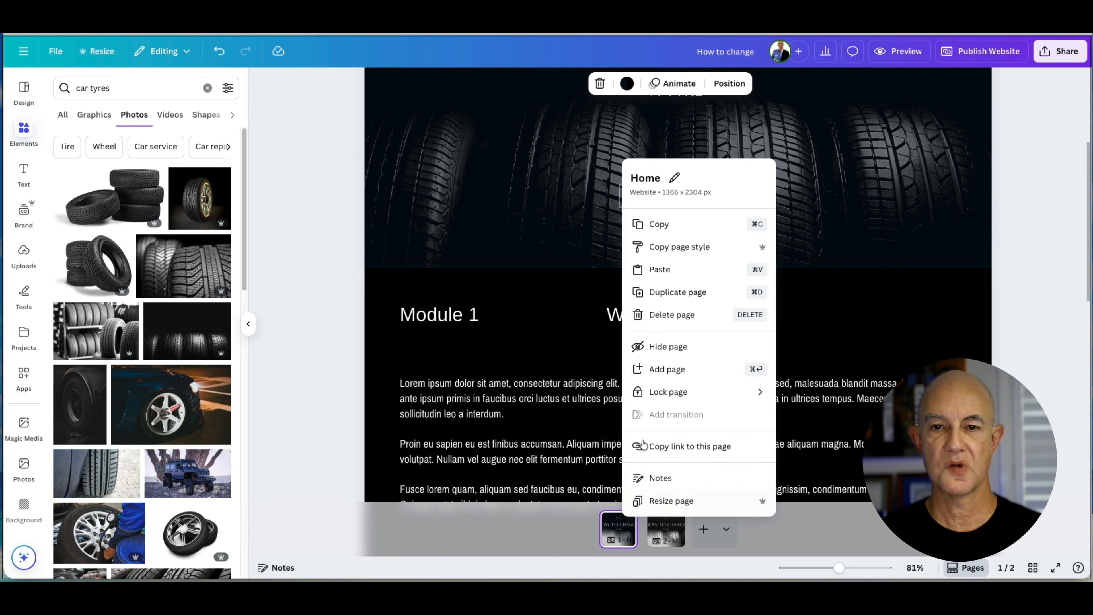
{"action": "left_click", "coordinate": [659, 180]}
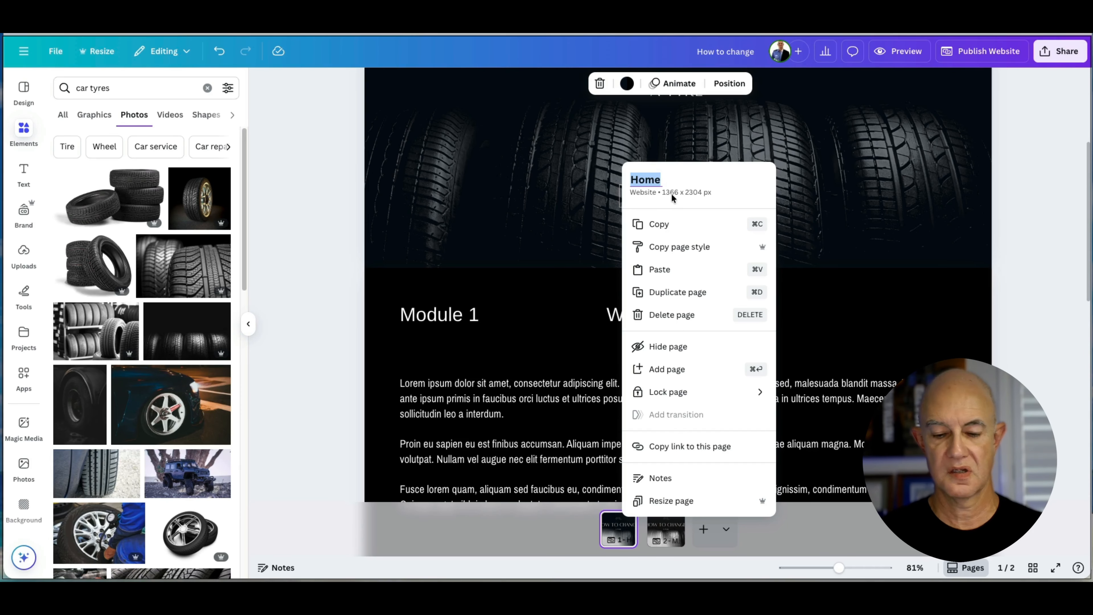
{"action": "type", "text": "Module 1"}
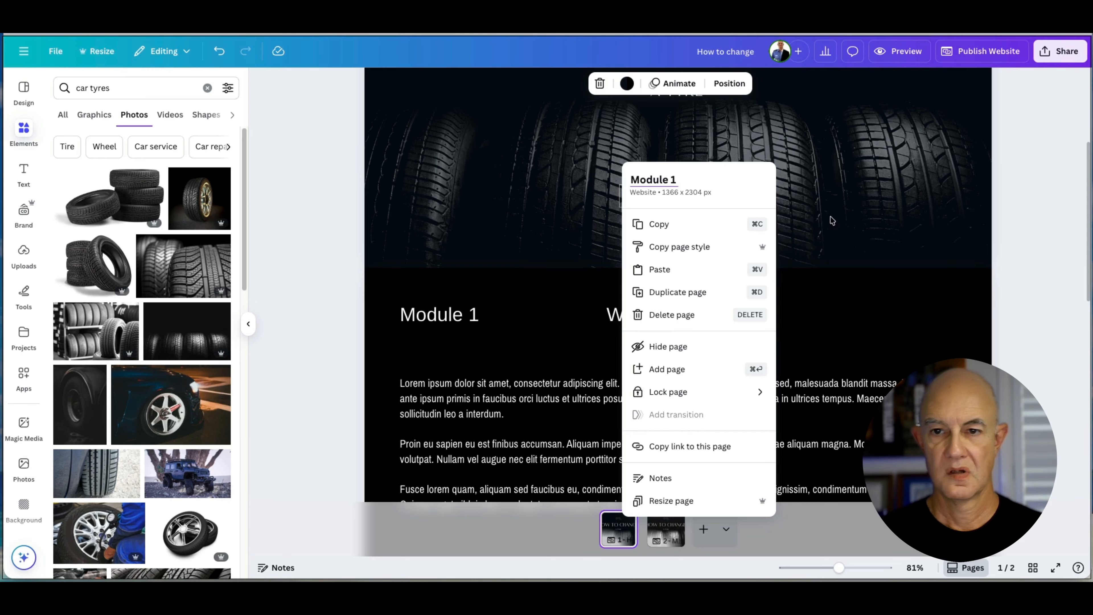
{"action": "left_click", "coordinate": [1008, 246]}
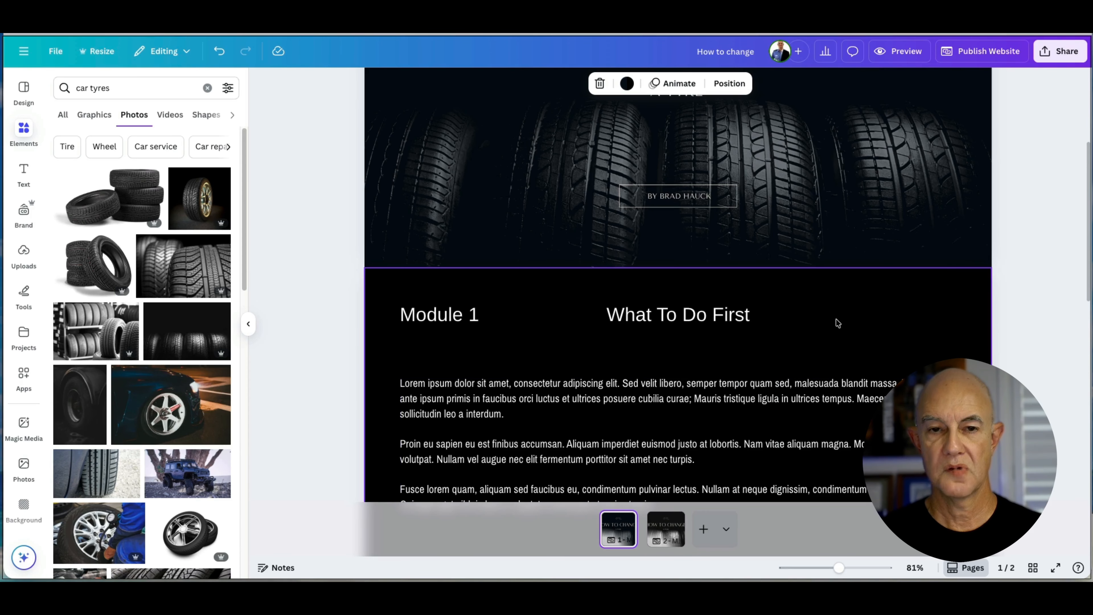
Search the design elements for "button" in place of the previous car tyres search
{"action": "scroll", "coordinate": [765, 340], "scroll_direction": "up", "scroll_amount": 3}
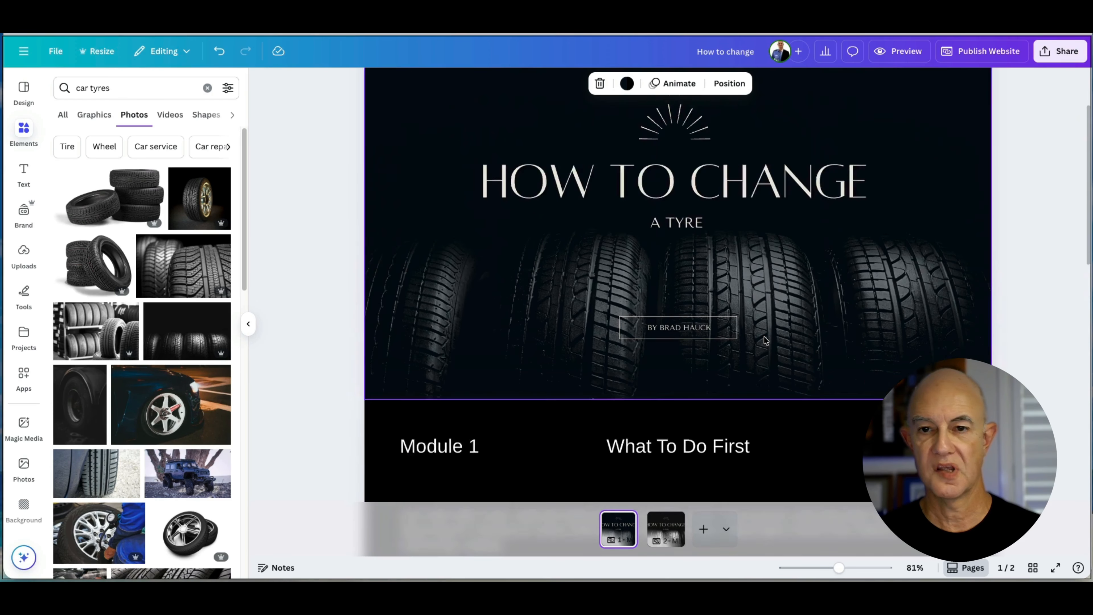
{"action": "scroll", "coordinate": [765, 340], "scroll_direction": "down", "scroll_amount": 10}
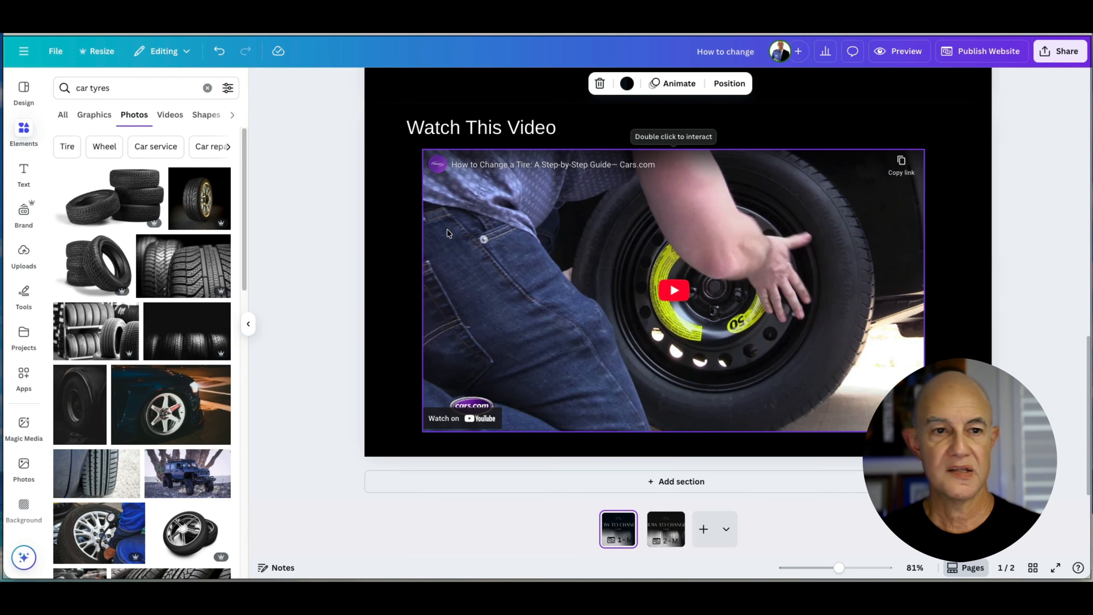
{"action": "left_click", "coordinate": [25, 130]}
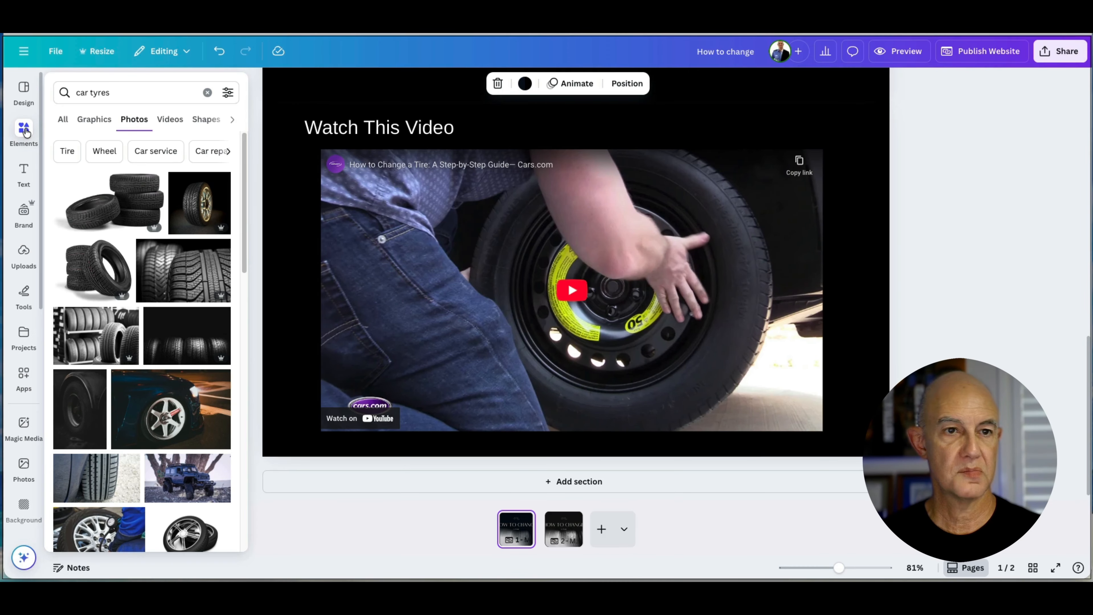
{"action": "left_click", "coordinate": [207, 93]}
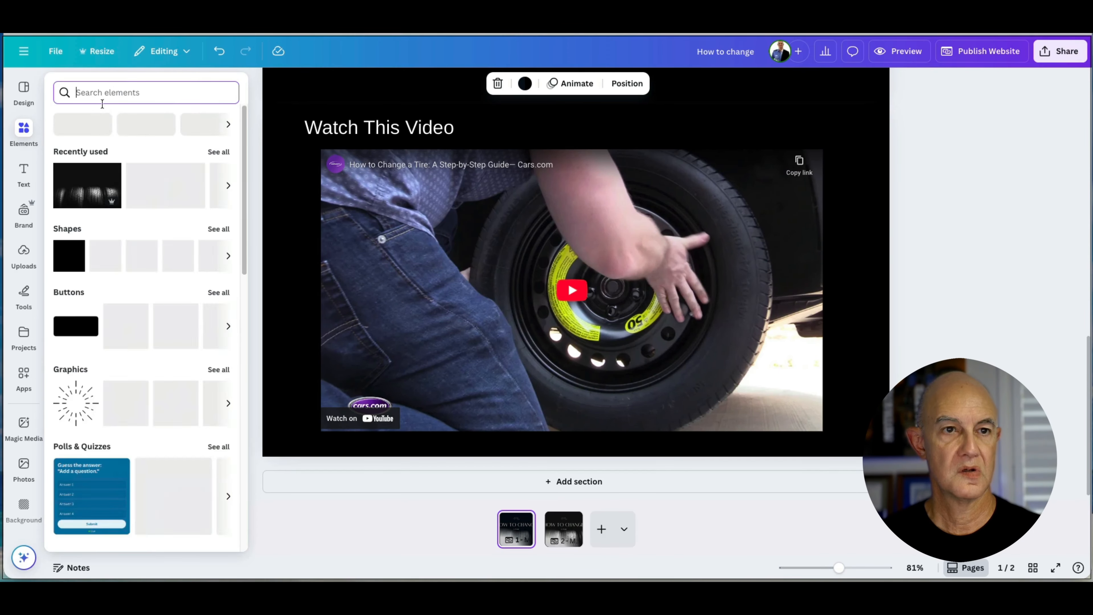
{"action": "type", "text": "button"}
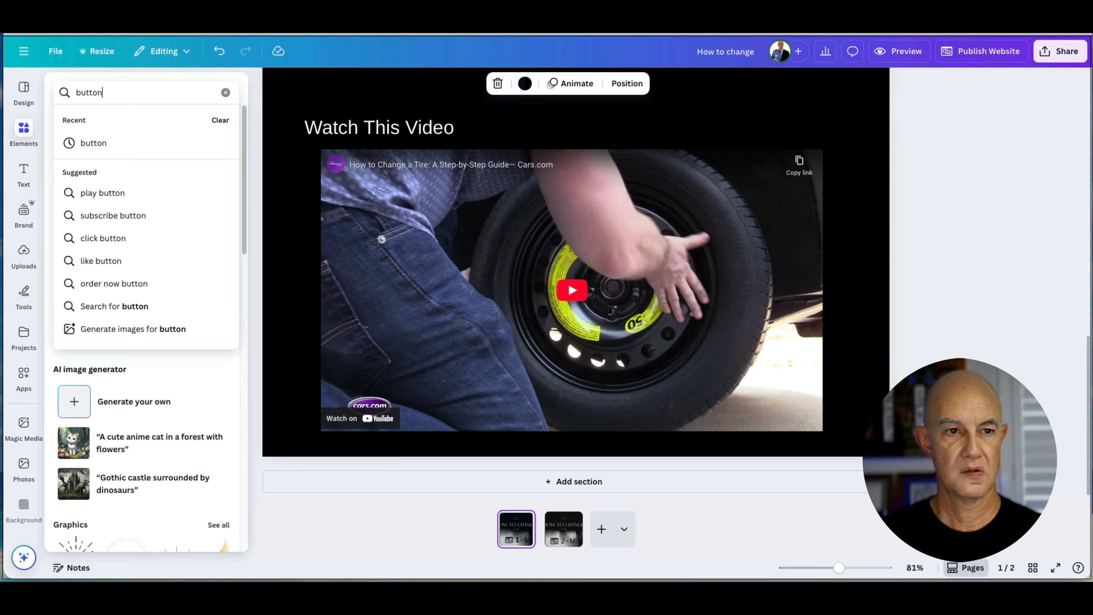
{"action": "key", "text": "Return"}
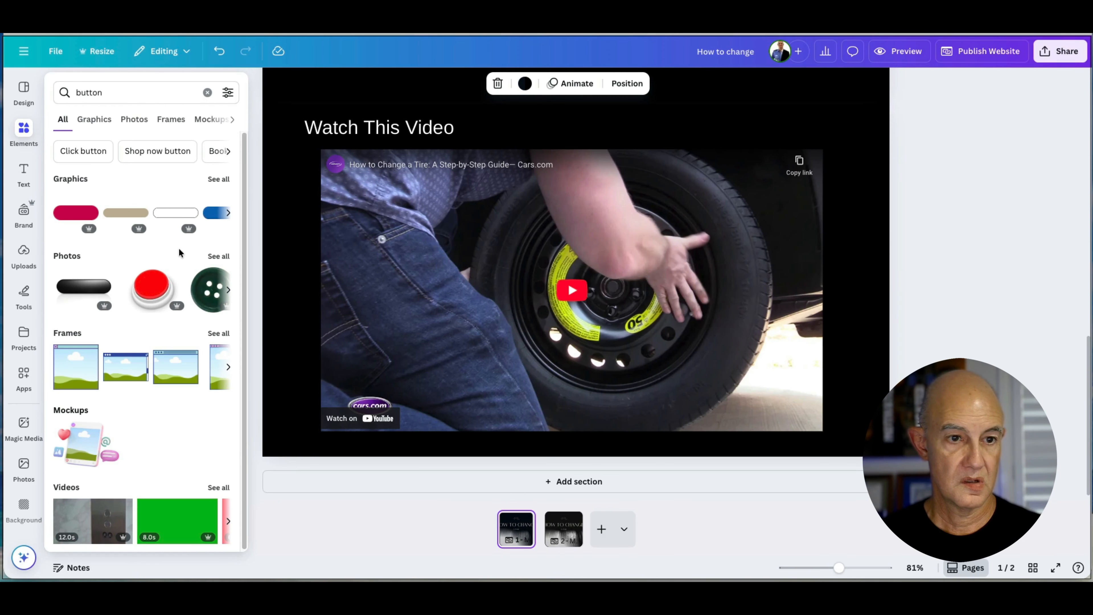
Insert the beige rounded button graphic, place it below page 1's module text and shrink it to about half its width
{"action": "scroll", "coordinate": [456, 289], "scroll_direction": "up", "scroll_amount": 4}
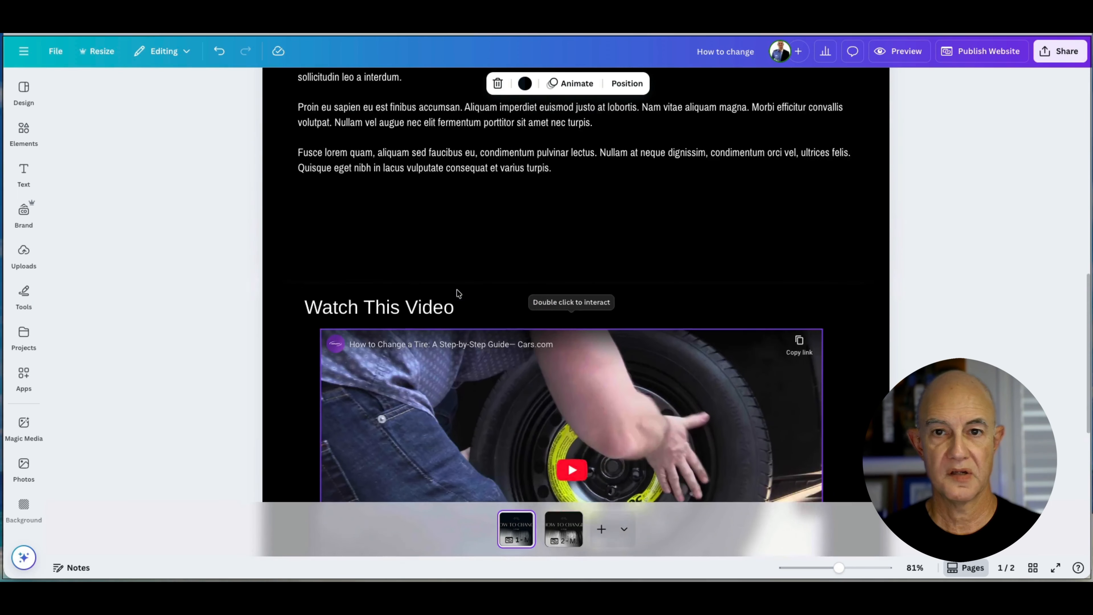
{"action": "scroll", "coordinate": [457, 294], "scroll_direction": "down", "scroll_amount": 4}
{"action": "left_click", "coordinate": [24, 129]}
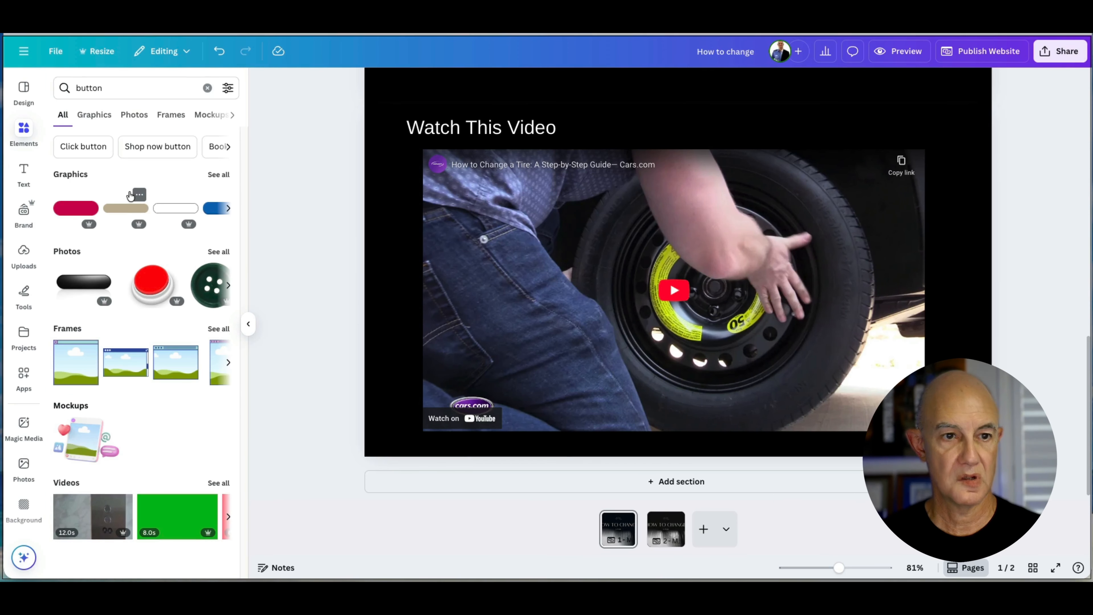
{"action": "left_click", "coordinate": [123, 209]}
{"action": "scroll", "coordinate": [698, 420], "scroll_direction": "up", "scroll_amount": 3}
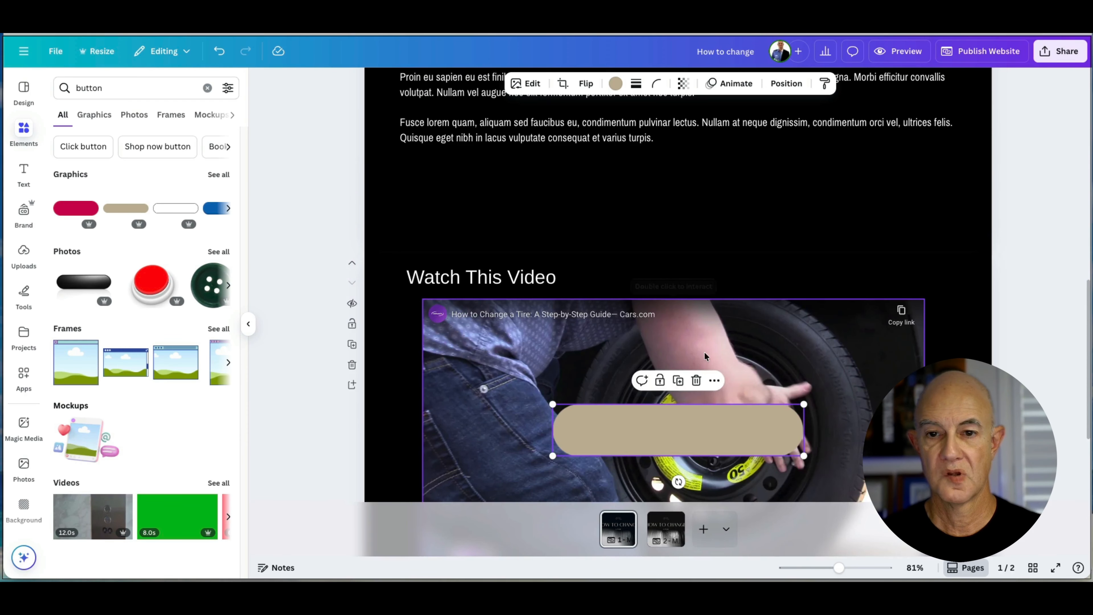
{"action": "left_click_drag", "start_coordinate": [698, 420], "coordinate": [819, 194]}
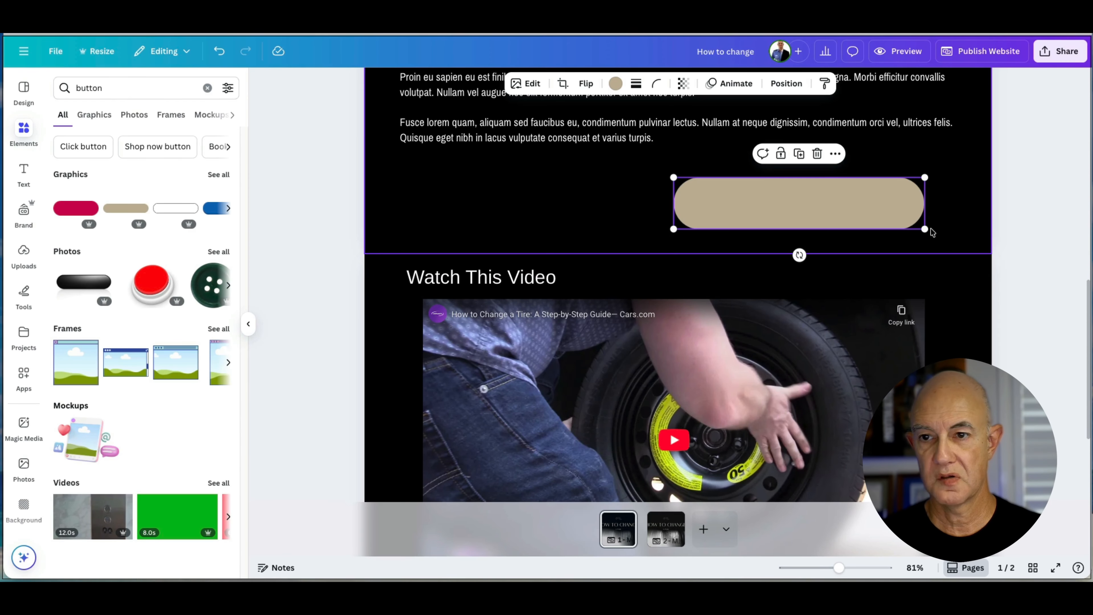
{"action": "left_click_drag", "start_coordinate": [926, 230], "coordinate": [805, 200]}
Move the beige button shape up into the upper-right corner of page 1's cover, beside the starburst graphic
{"action": "scroll", "coordinate": [784, 264], "scroll_direction": "up", "scroll_amount": 7}
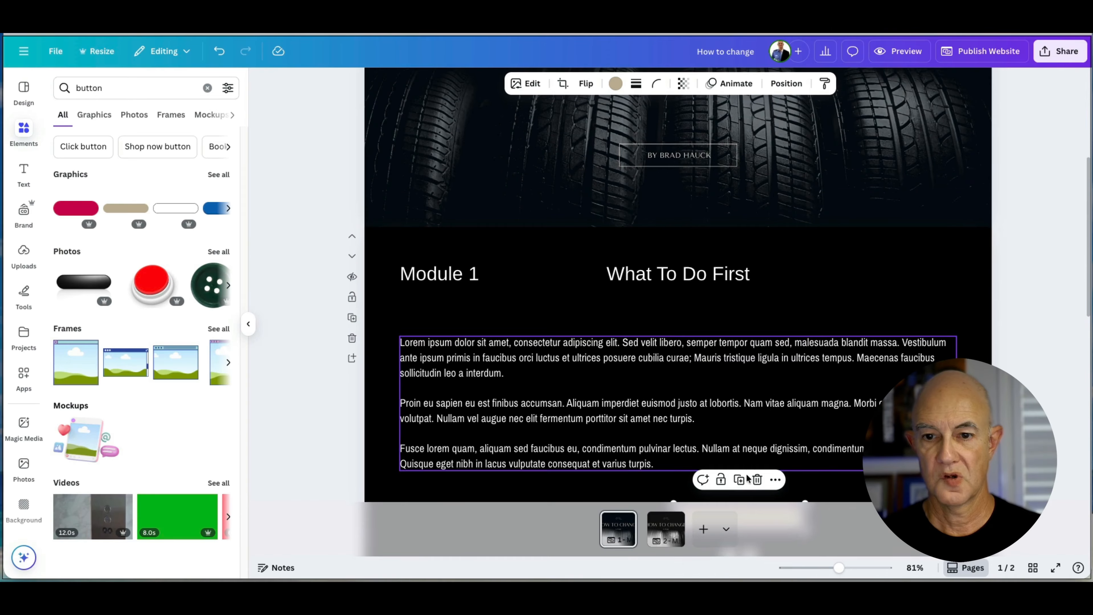
{"action": "scroll", "coordinate": [748, 491], "scroll_direction": "down", "scroll_amount": 1}
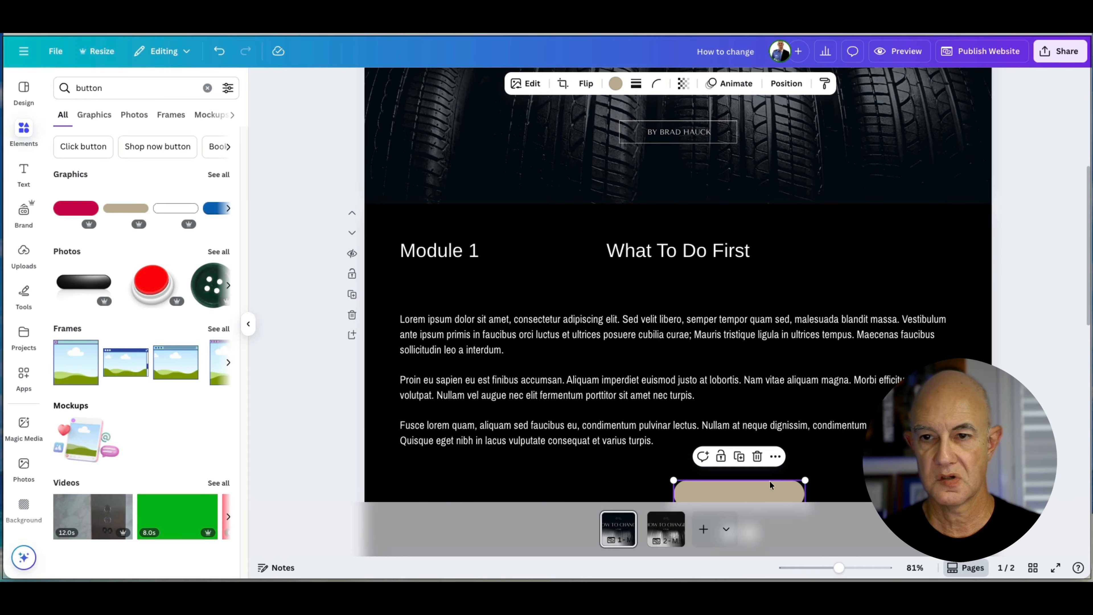
{"action": "left_click_drag", "start_coordinate": [770, 485], "coordinate": [917, 159]}
{"action": "scroll", "coordinate": [892, 351], "scroll_direction": "up", "scroll_amount": 4}
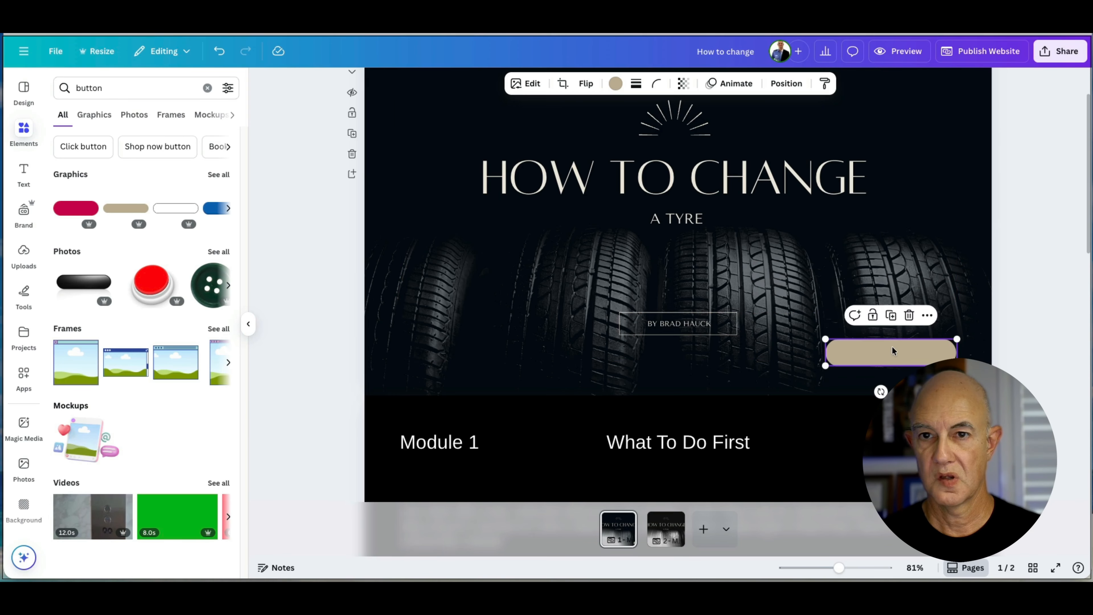
{"action": "left_click_drag", "start_coordinate": [893, 351], "coordinate": [911, 118]}
{"action": "double_click", "coordinate": [911, 118]}
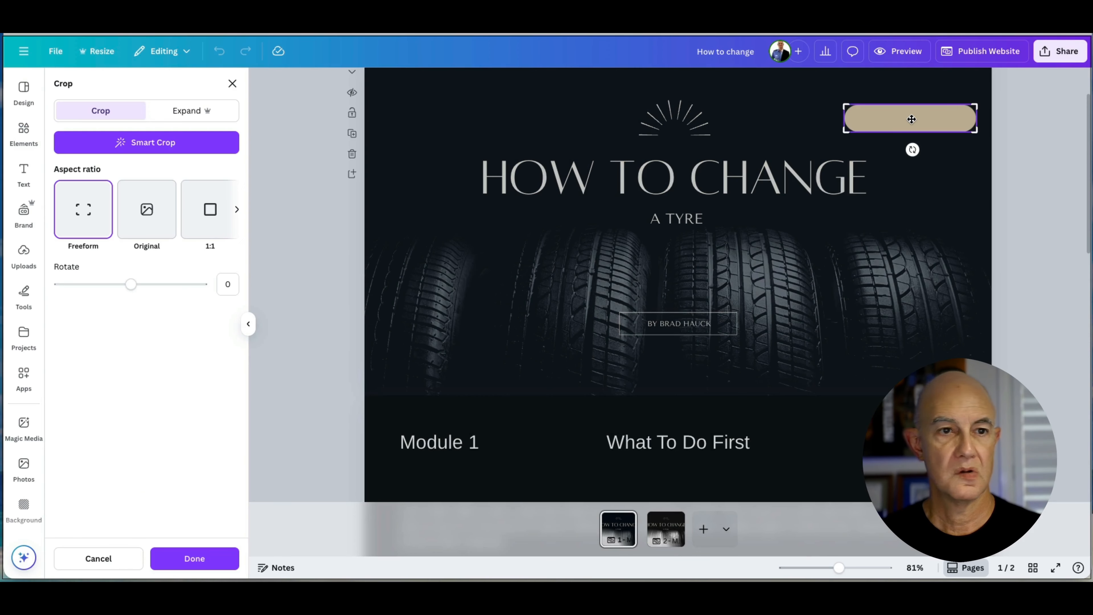
{"action": "left_click", "coordinate": [98, 558]}
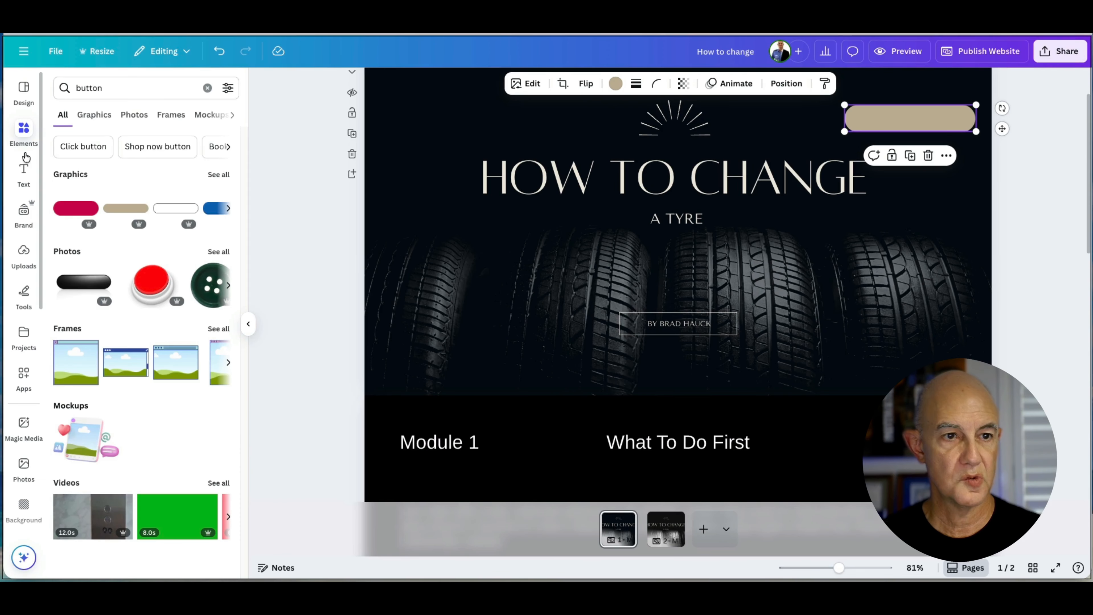
Add a subheading text box over the beige button shape and make it read "Next Module"
{"action": "left_click", "coordinate": [24, 172]}
{"action": "left_click", "coordinate": [106, 250]}
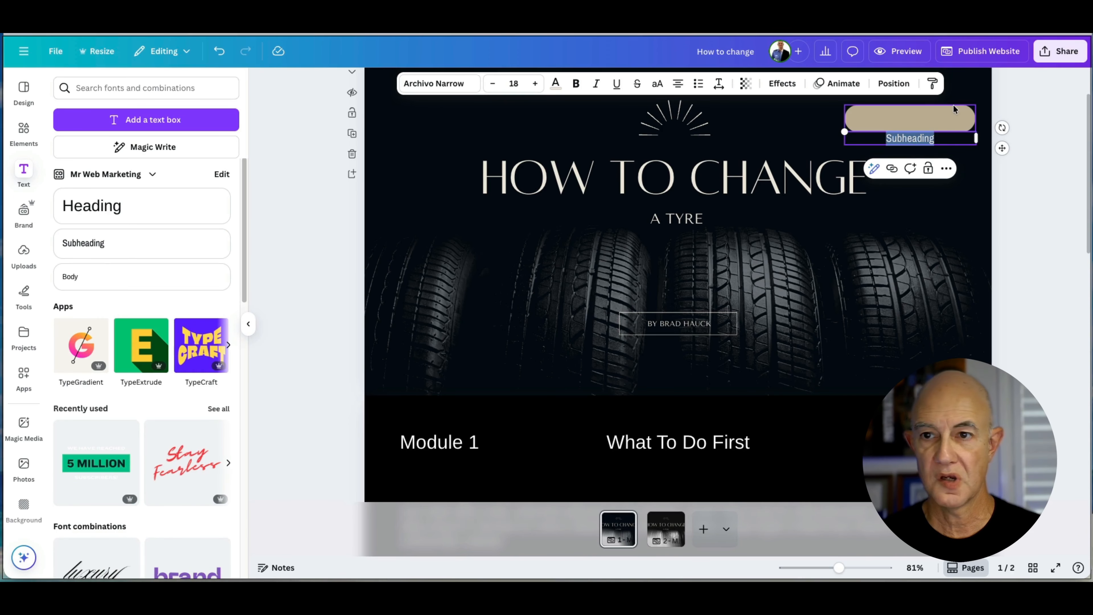
{"action": "left_click", "coordinate": [1039, 154]}
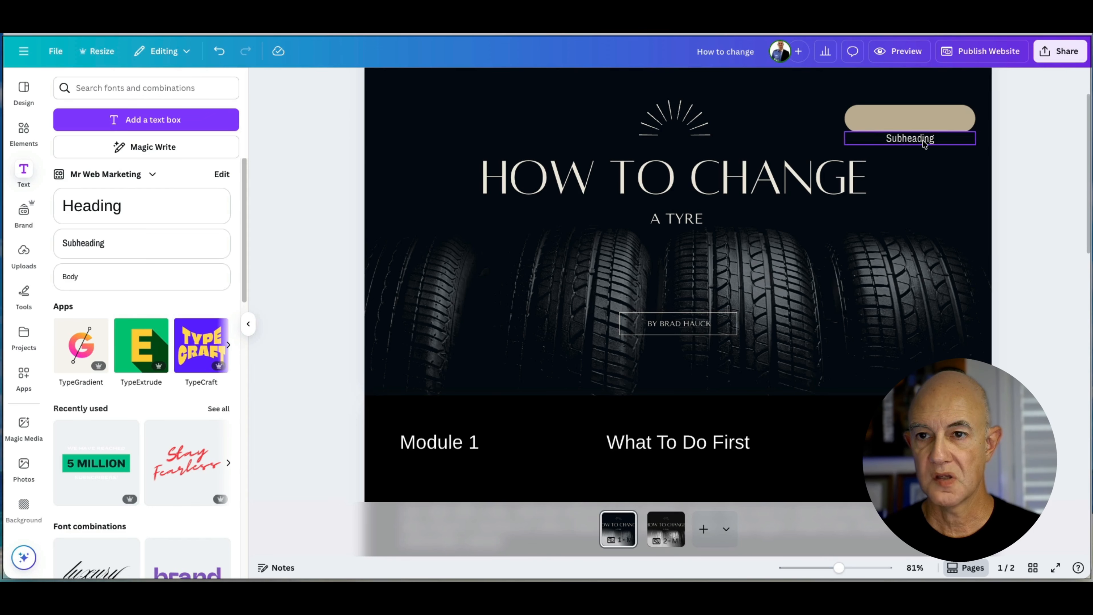
{"action": "left_click_drag", "start_coordinate": [924, 141], "coordinate": [921, 118]}
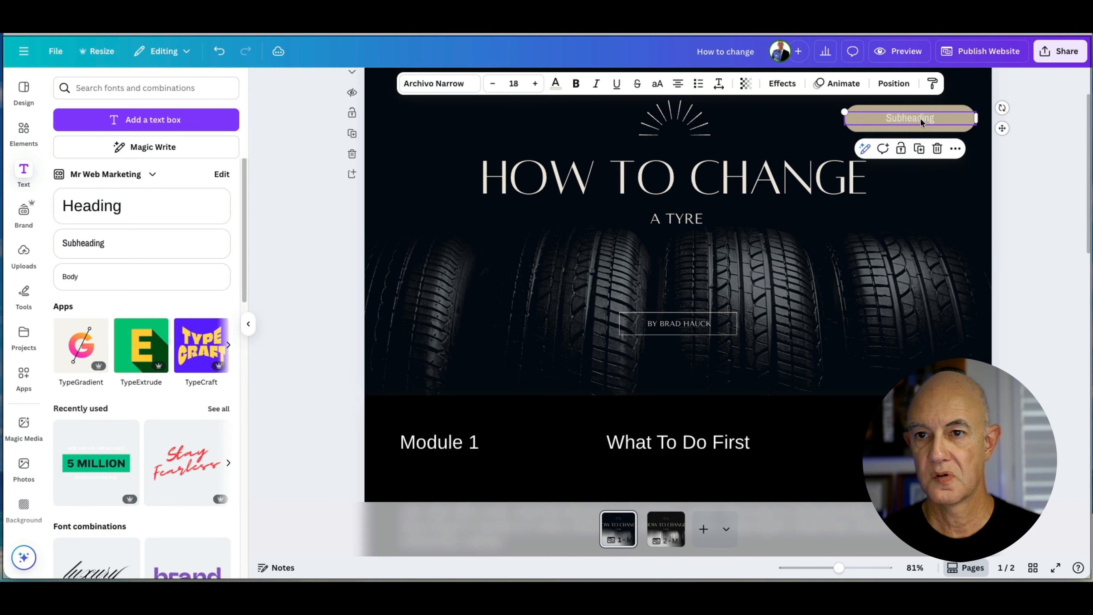
{"action": "double_click", "coordinate": [921, 118]}
{"action": "type", "text": "Ne"}
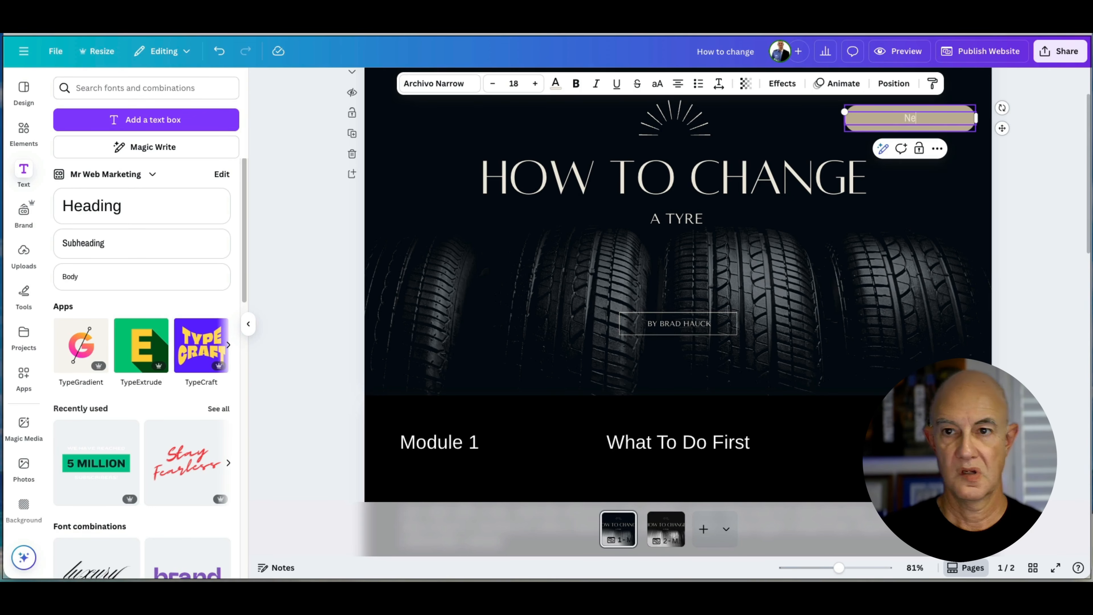
{"action": "type", "text": "xt Module"}
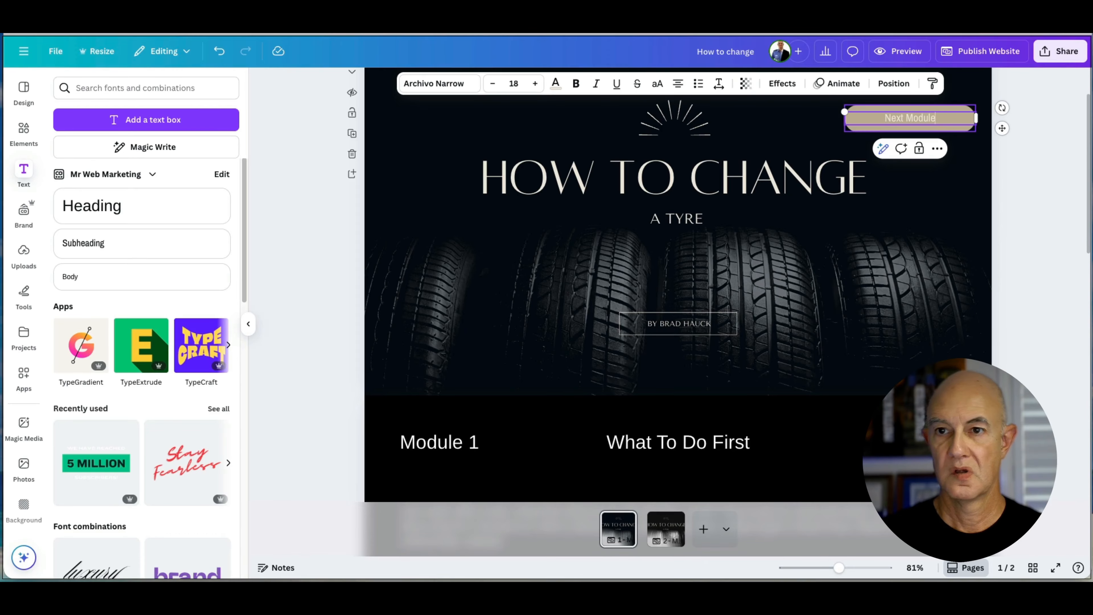
Increase the "Next Module" text size to 26 and centre the text vertically on the button shape
{"action": "key", "text": "ctrl+a"}
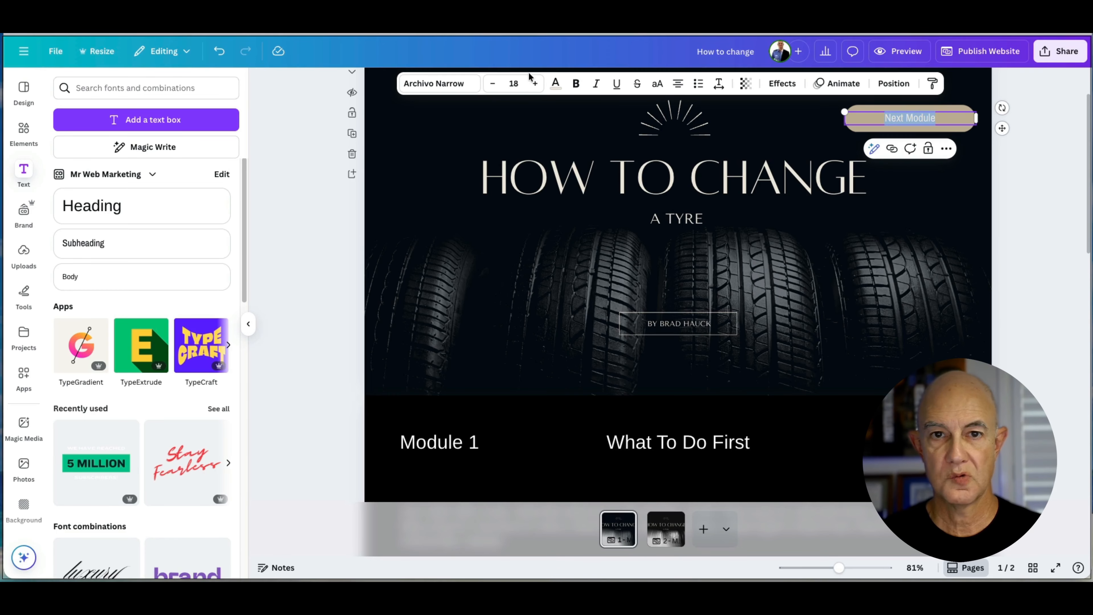
{"action": "left_click", "coordinate": [534, 84]}
{"action": "key", "text": "ctrl+z"}
{"action": "key", "text": "ctrl+z"}
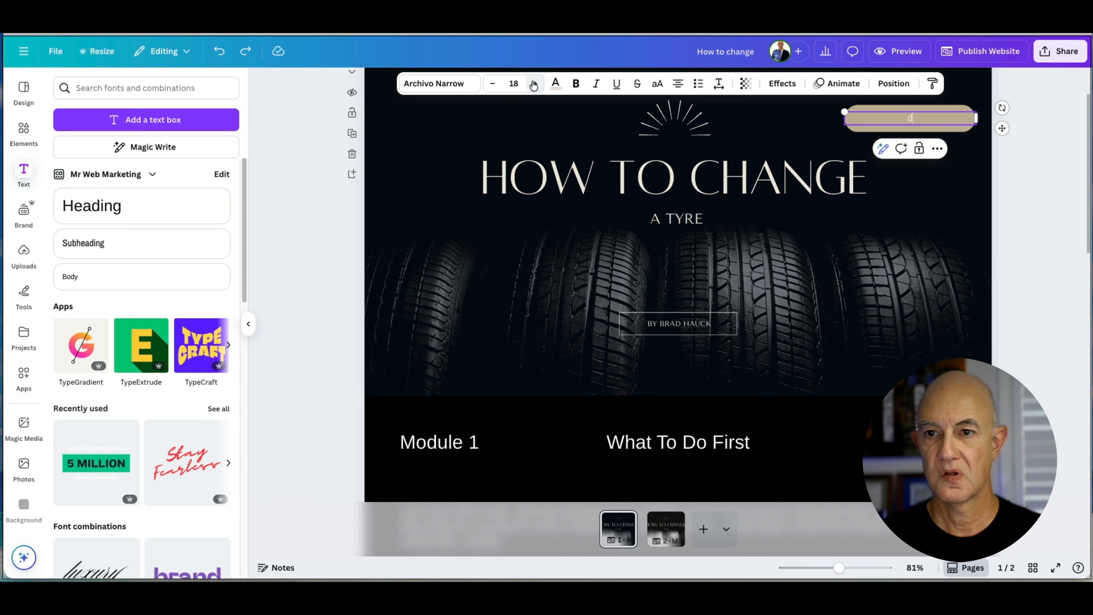
{"action": "left_click", "coordinate": [534, 84]}
{"action": "left_click", "coordinate": [534, 83]}
{"action": "left_click", "coordinate": [534, 83]}
{"action": "left_click", "coordinate": [534, 83]}
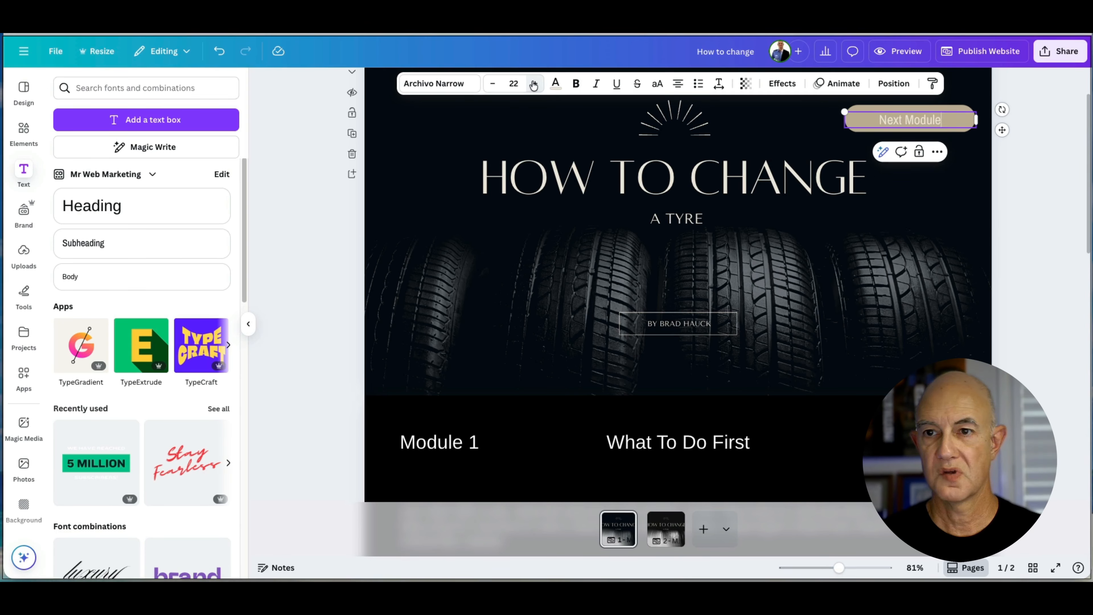
{"action": "left_click", "coordinate": [534, 83]}
{"action": "left_click", "coordinate": [534, 83]}
{"action": "left_click", "coordinate": [534, 84]}
{"action": "left_click", "coordinate": [534, 83]}
{"action": "left_click", "coordinate": [1051, 214]}
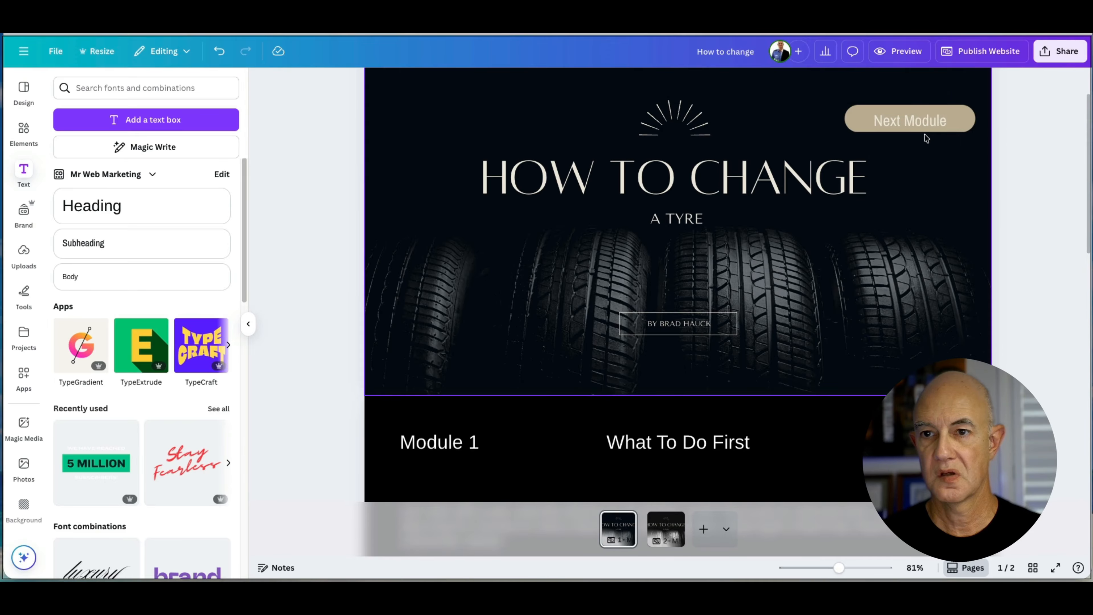
{"action": "left_click", "coordinate": [913, 118]}
{"action": "left_click_drag", "start_coordinate": [913, 122], "coordinate": [913, 119]}
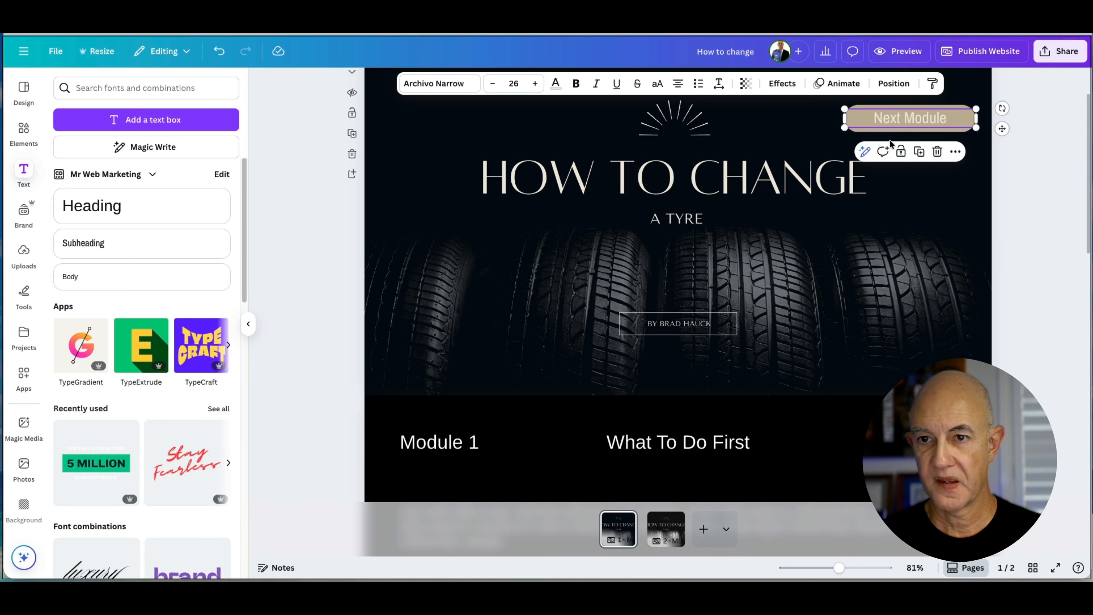
Recolour the button shape behind "Next Module" with the orange from the Firefighta brand palette
{"action": "left_click", "coordinate": [859, 125]}
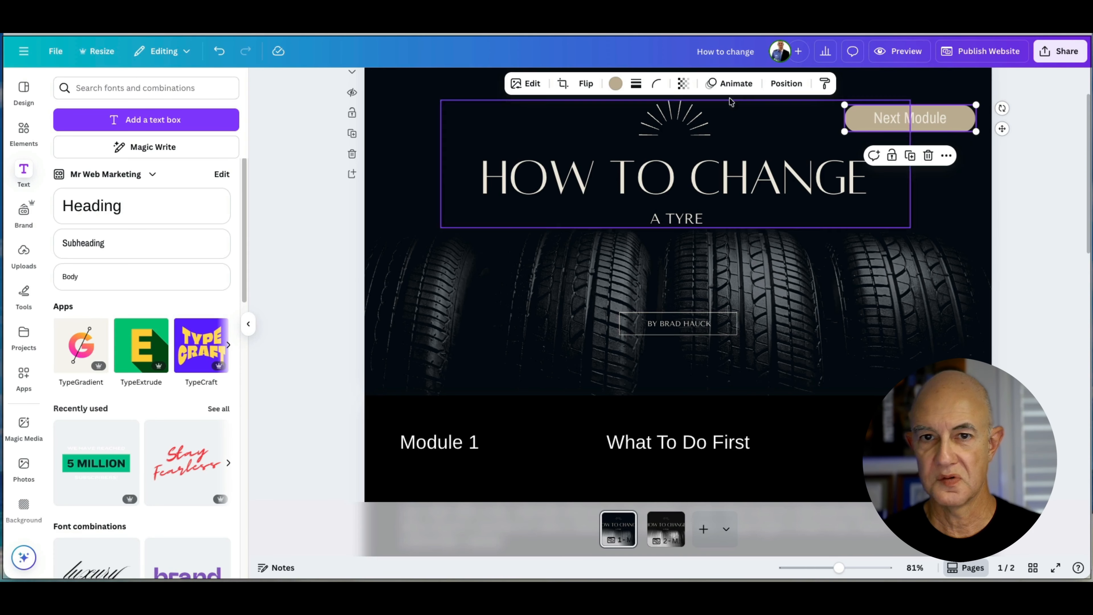
{"action": "left_click", "coordinate": [615, 84]}
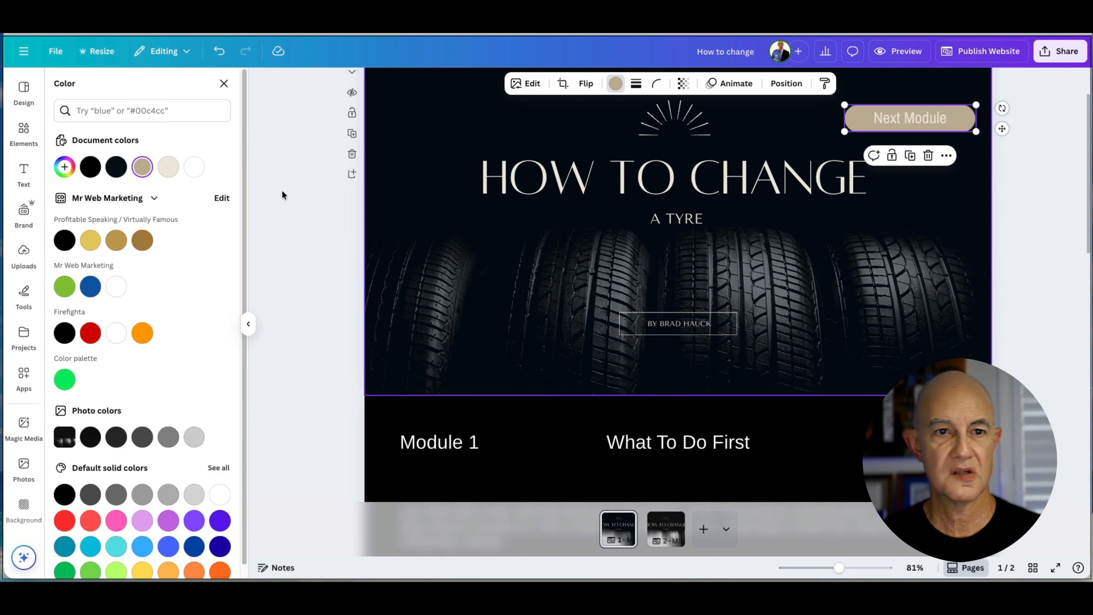
{"action": "left_click", "coordinate": [142, 332]}
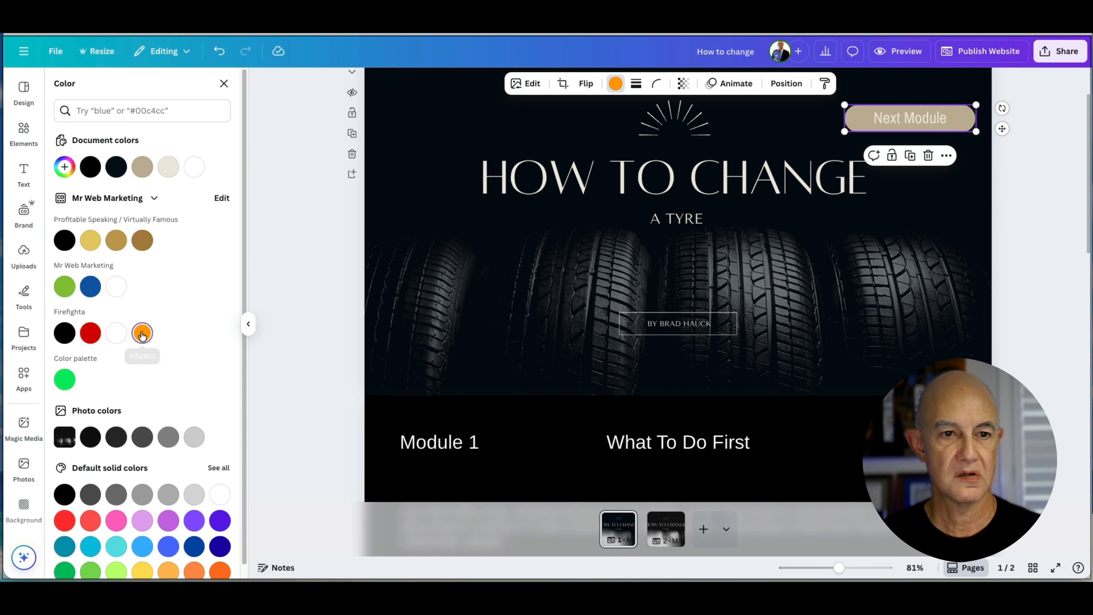
{"action": "left_click", "coordinate": [1054, 163]}
{"action": "left_click", "coordinate": [1054, 163]}
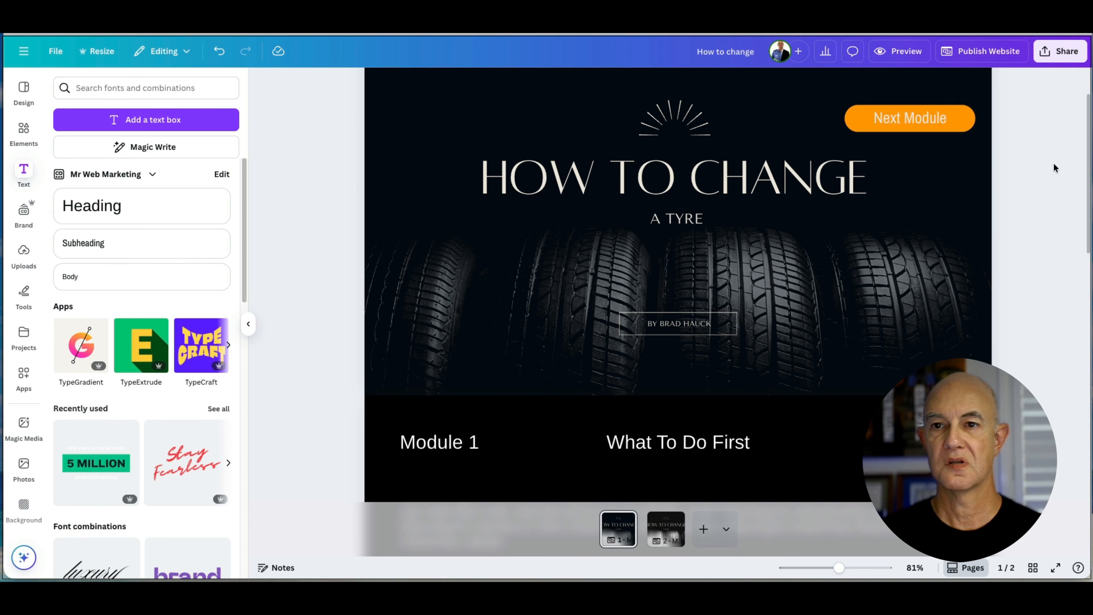
Link the orange button shape on page 1's cover to the page "2 - Module 2"
{"action": "left_click", "coordinate": [954, 132]}
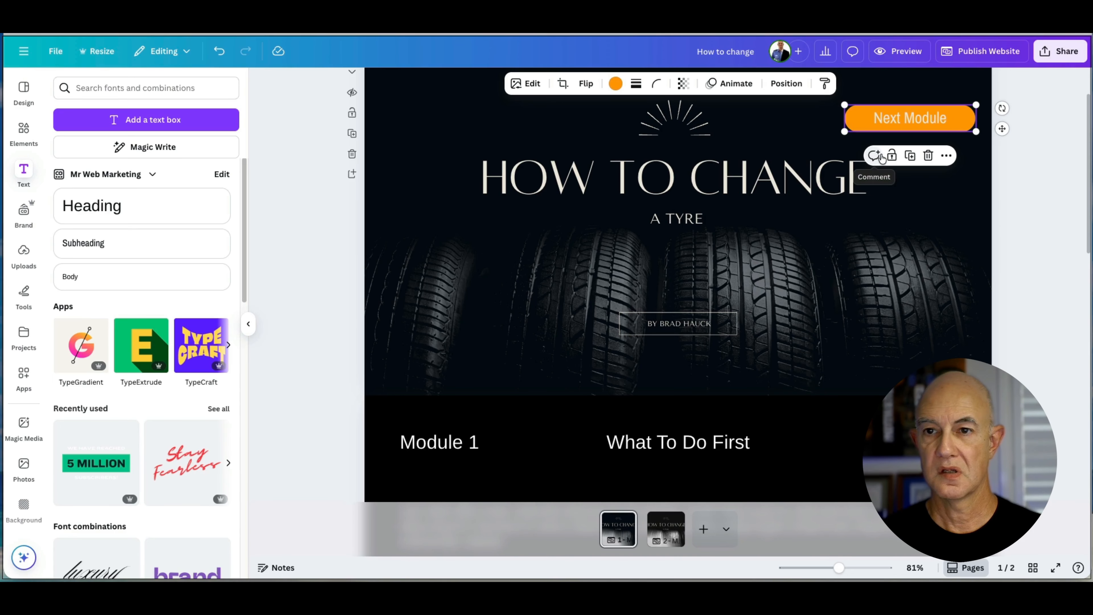
{"action": "left_click", "coordinate": [947, 156]}
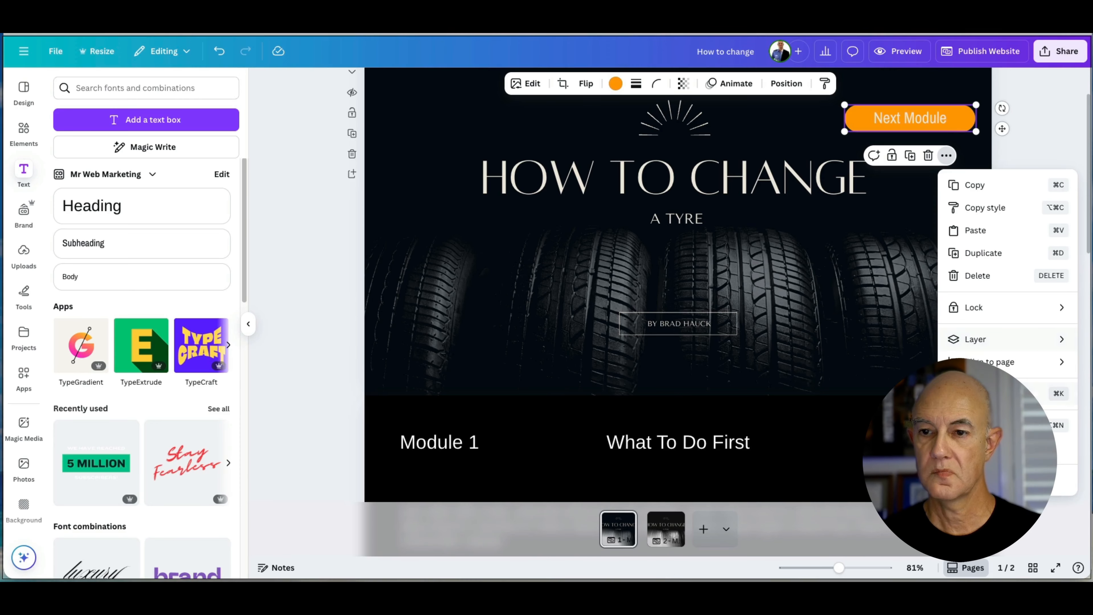
{"action": "left_click", "coordinate": [1006, 393]}
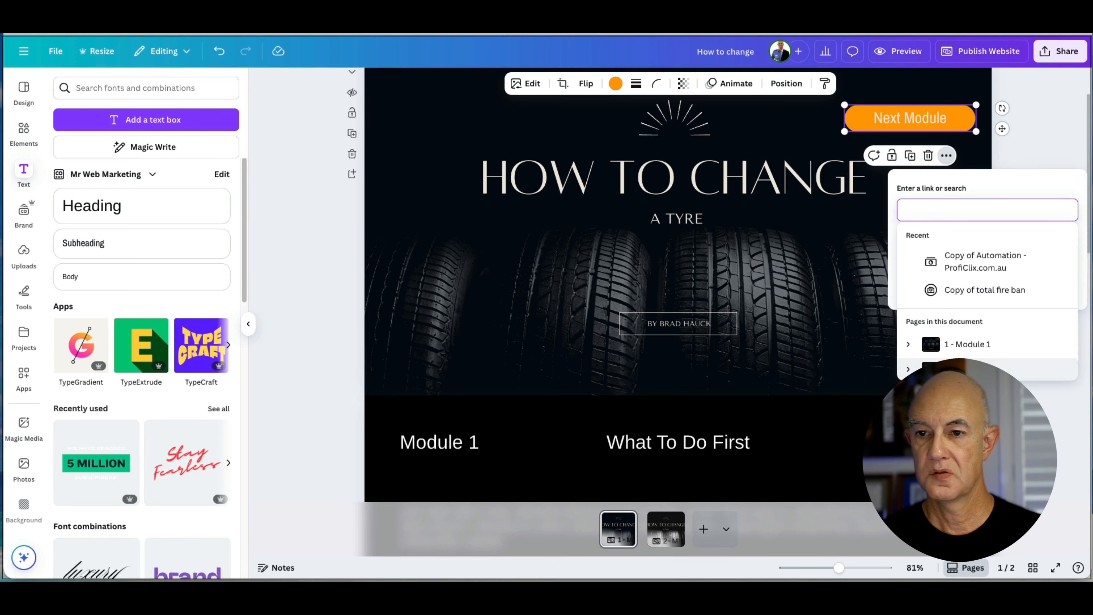
{"action": "left_click", "coordinate": [969, 369]}
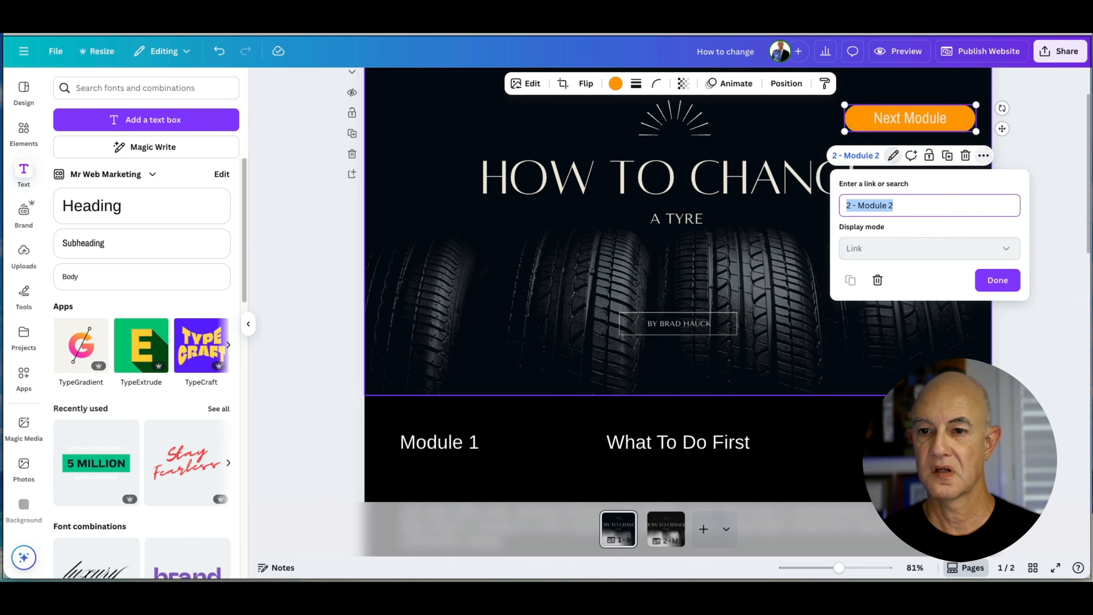
{"action": "left_click", "coordinate": [998, 280]}
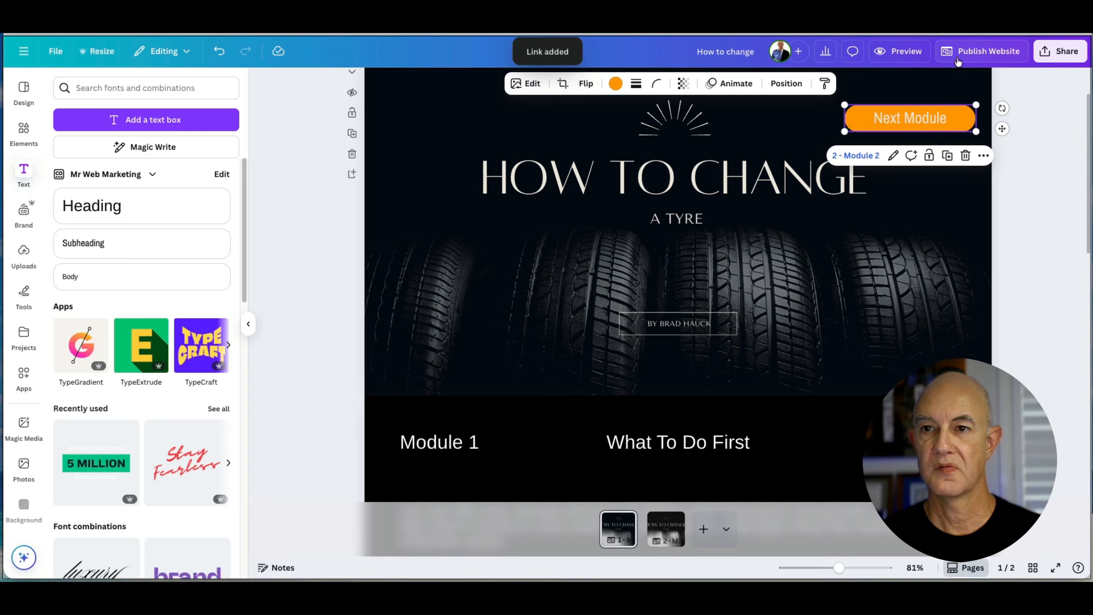
Preview the website, test the link on the "Next Module" button shape, and close the preview
{"action": "left_click", "coordinate": [903, 51]}
{"action": "scroll", "coordinate": [637, 334], "scroll_direction": "down", "scroll_amount": 6}
{"action": "scroll", "coordinate": [635, 330], "scroll_direction": "up", "scroll_amount": 8}
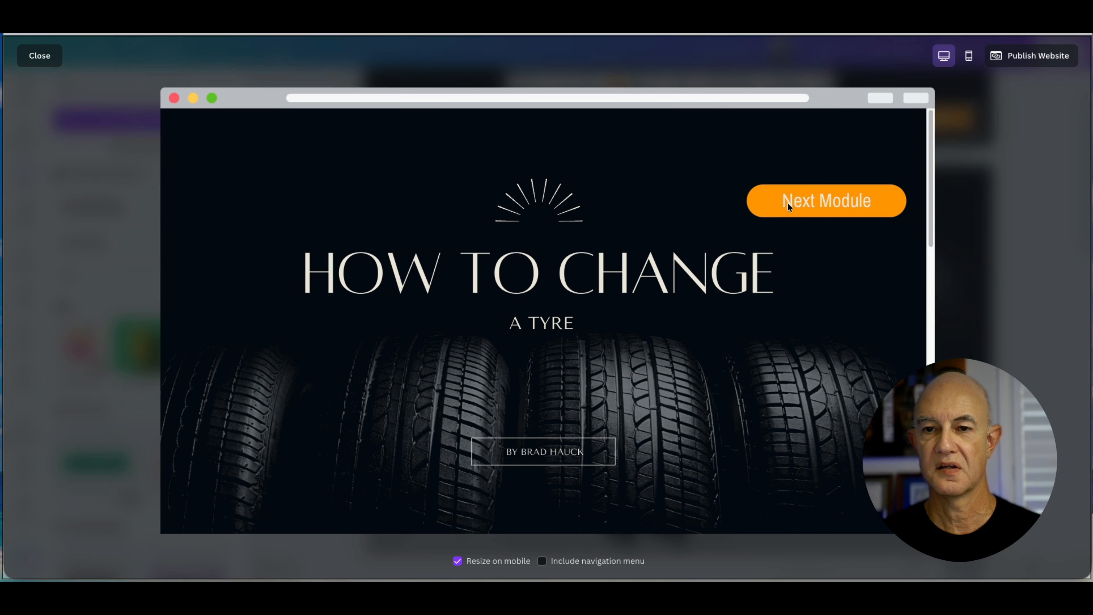
{"action": "left_click", "coordinate": [774, 218]}
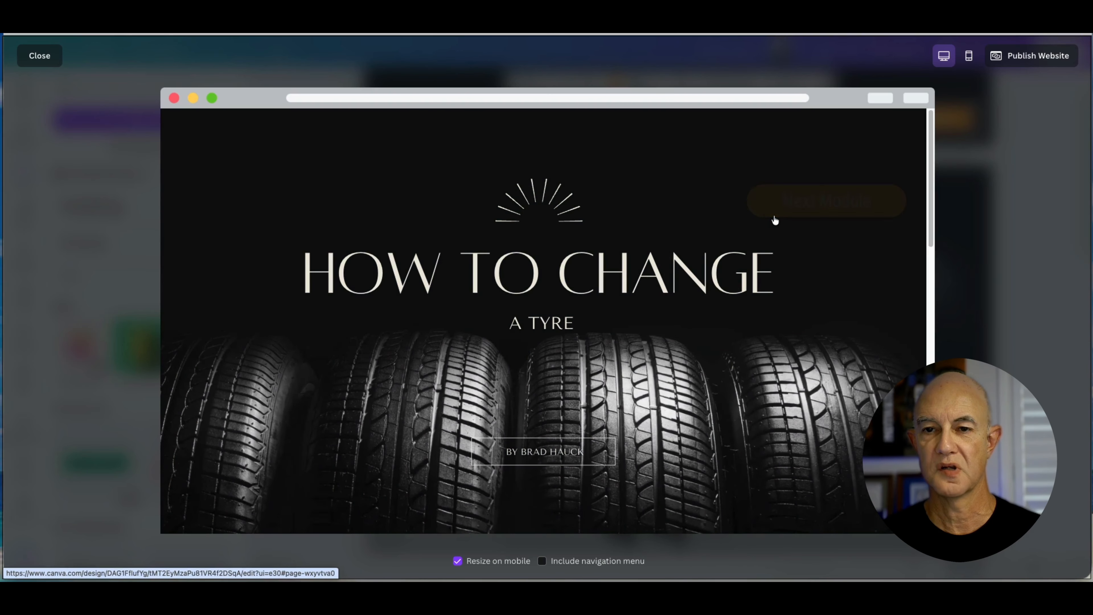
{"action": "scroll", "coordinate": [758, 239], "scroll_direction": "down", "scroll_amount": 4}
{"action": "scroll", "coordinate": [758, 239], "scroll_direction": "up", "scroll_amount": 5}
{"action": "left_click", "coordinate": [39, 56]}
Link the "Next Module" text box on the orange button to the page "2 - Module 2"
{"action": "left_click", "coordinate": [930, 113]}
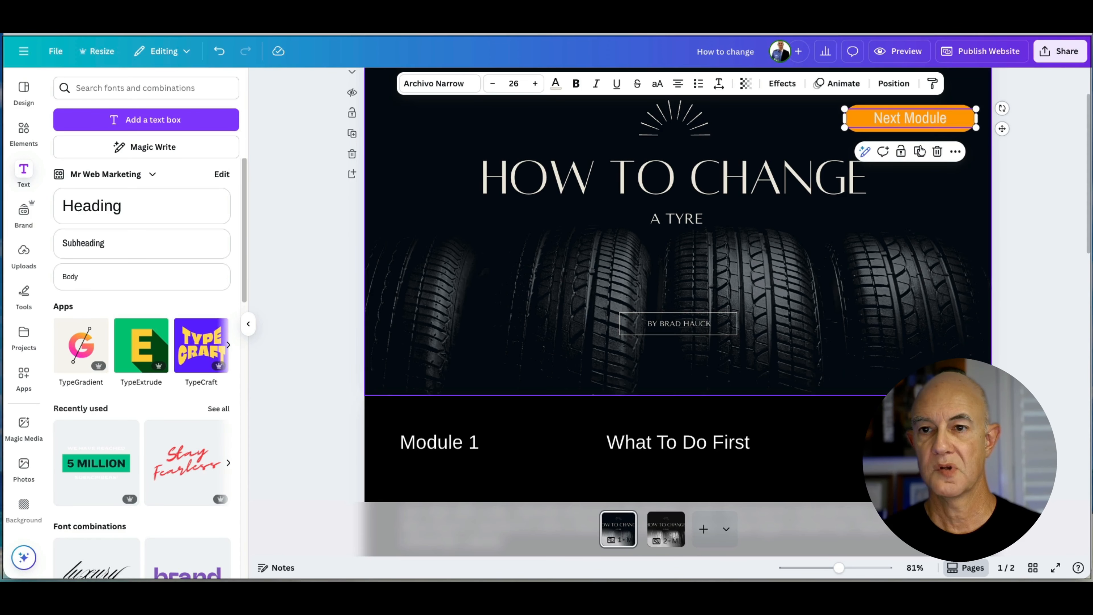
{"action": "left_click", "coordinate": [955, 151]}
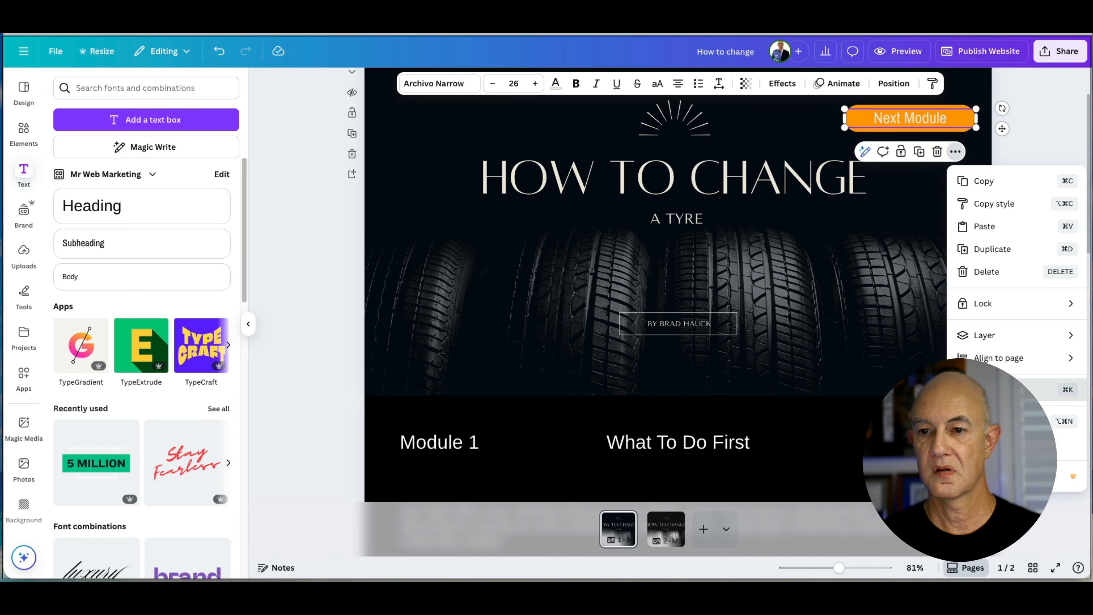
{"action": "left_click", "coordinate": [978, 389]}
{"action": "left_click", "coordinate": [960, 366]}
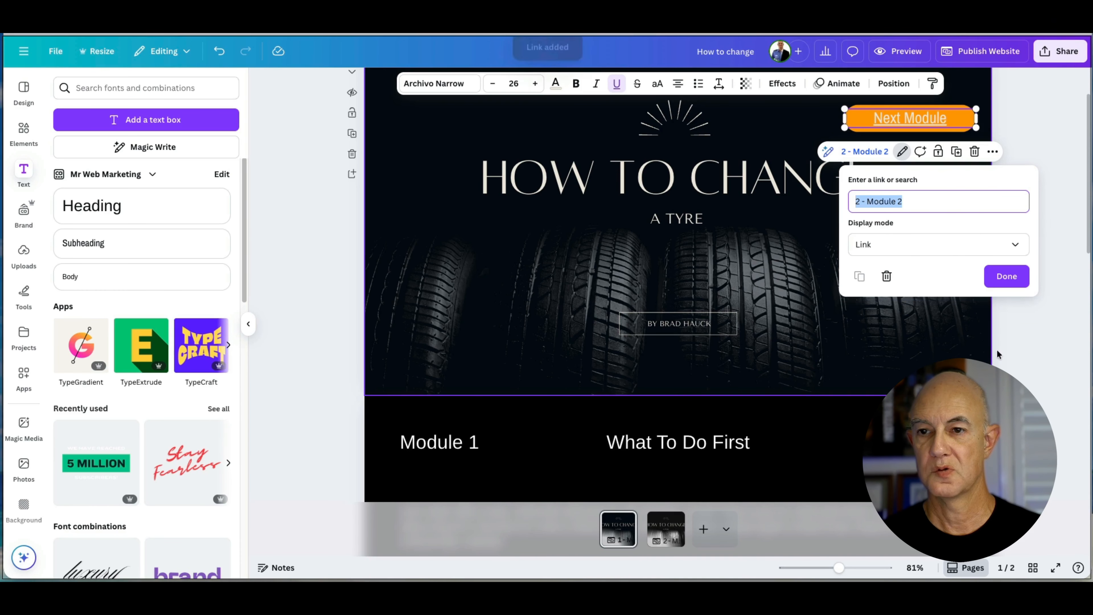
{"action": "left_click", "coordinate": [1006, 276]}
Preview the website again, follow the "Next Module" text link, look through the Module 2 page, and close the preview
{"action": "left_click", "coordinate": [903, 53]}
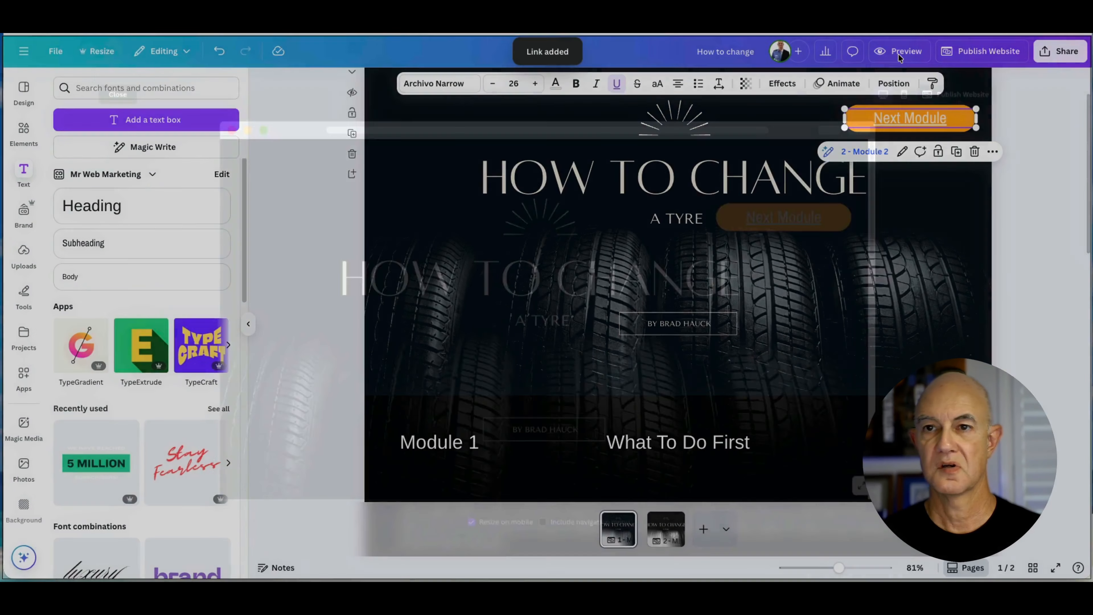
{"action": "left_click", "coordinate": [827, 202]}
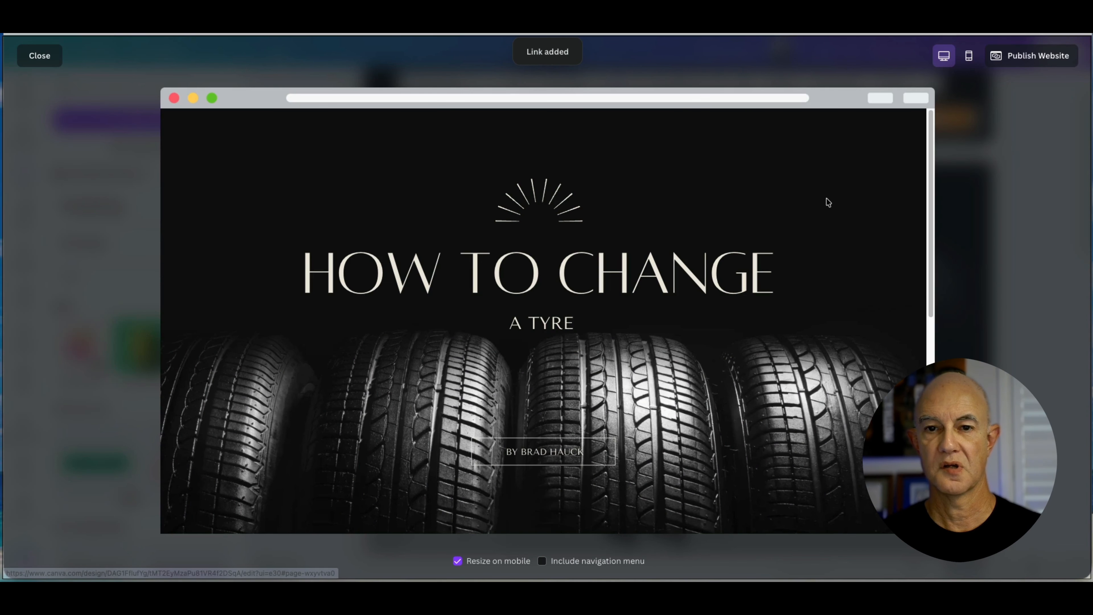
{"action": "scroll", "coordinate": [766, 256], "scroll_direction": "down", "scroll_amount": 4}
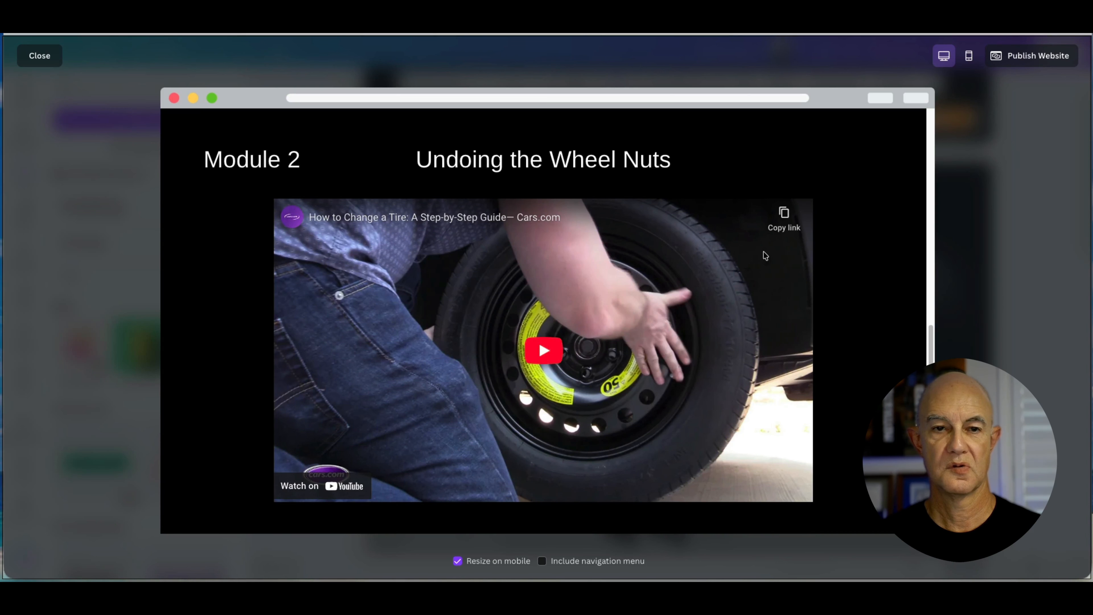
{"action": "scroll", "coordinate": [765, 257], "scroll_direction": "up", "scroll_amount": 10}
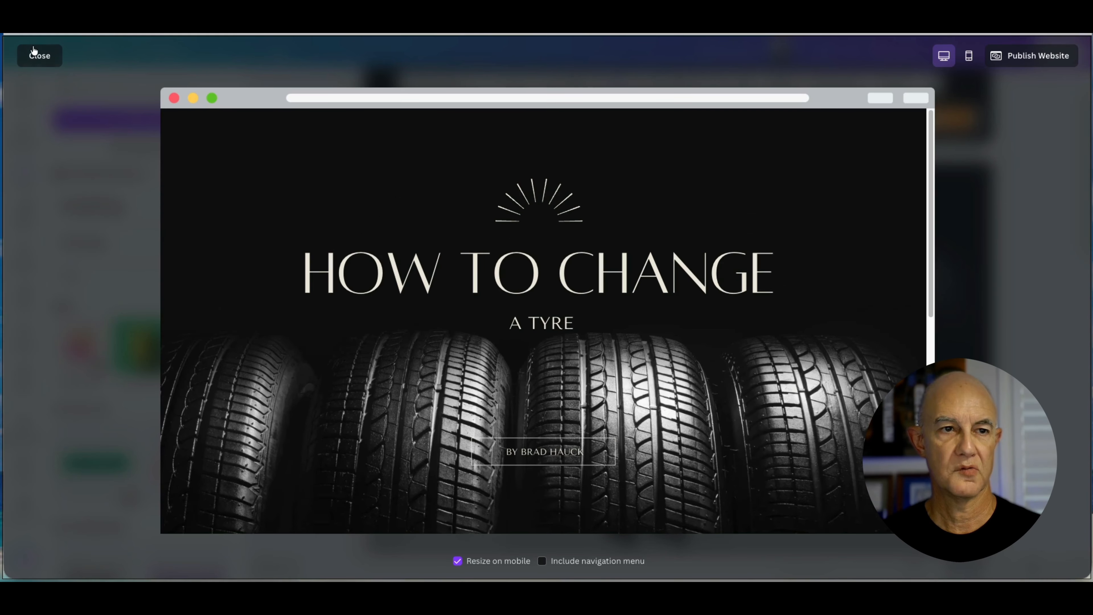
{"action": "left_click", "coordinate": [33, 49]}
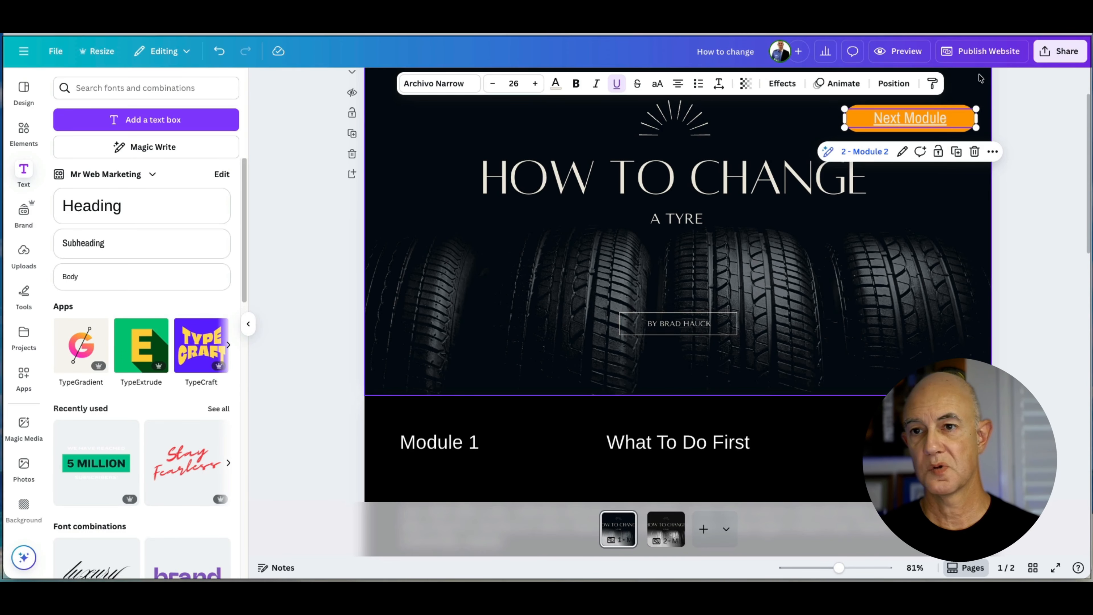
Open the website publishing settings and open the site address for editing
{"action": "left_click", "coordinate": [979, 50]}
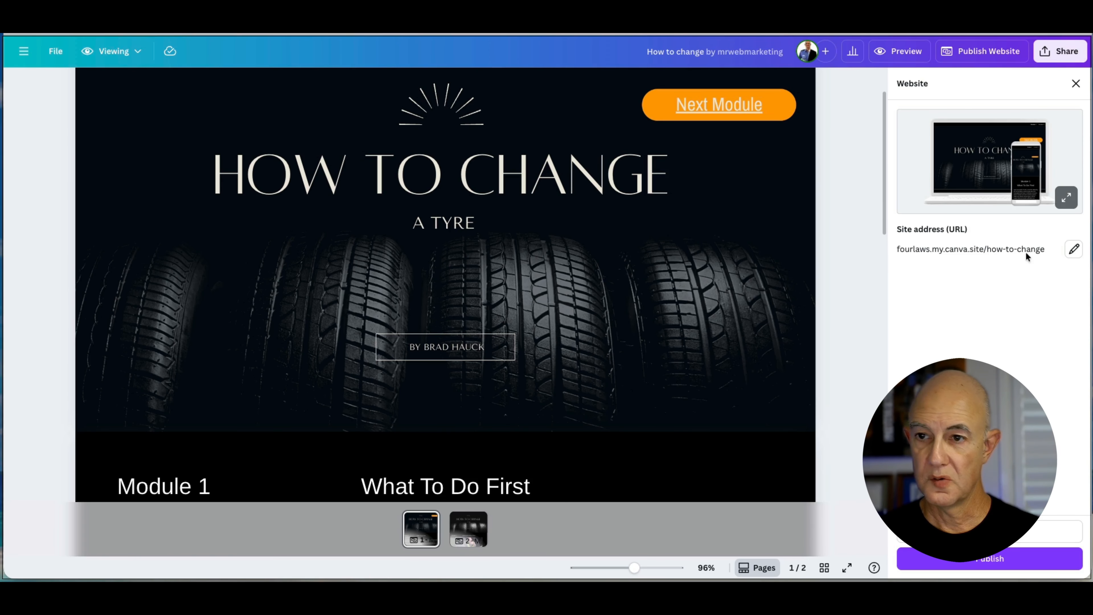
{"action": "left_click", "coordinate": [1073, 249]}
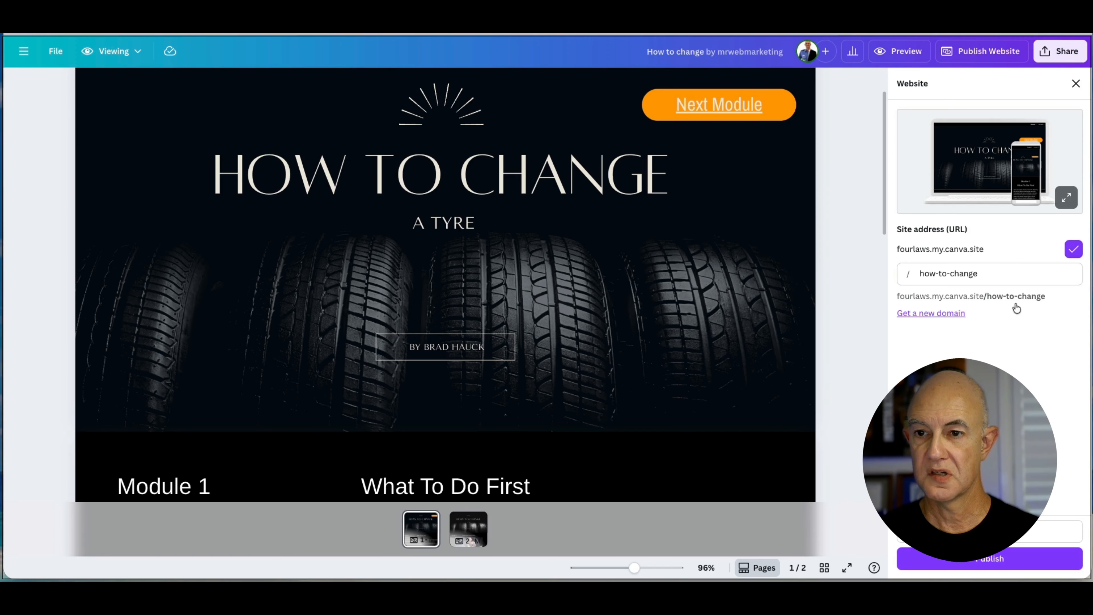